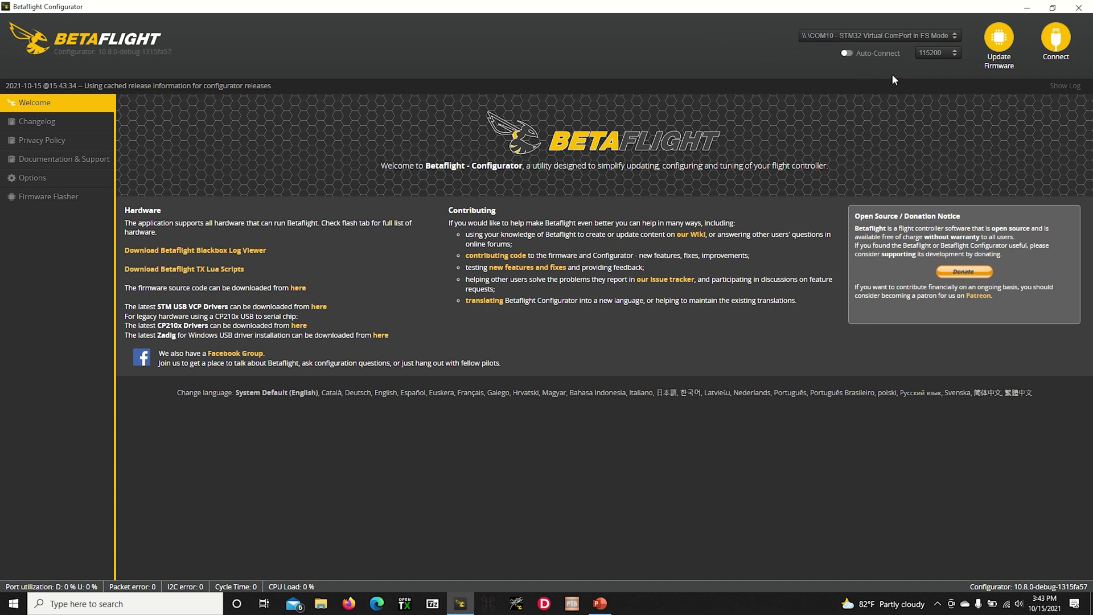
- Connect to the flight controller on COM10 and look through its Ports and Modes settings
click(1056, 37)
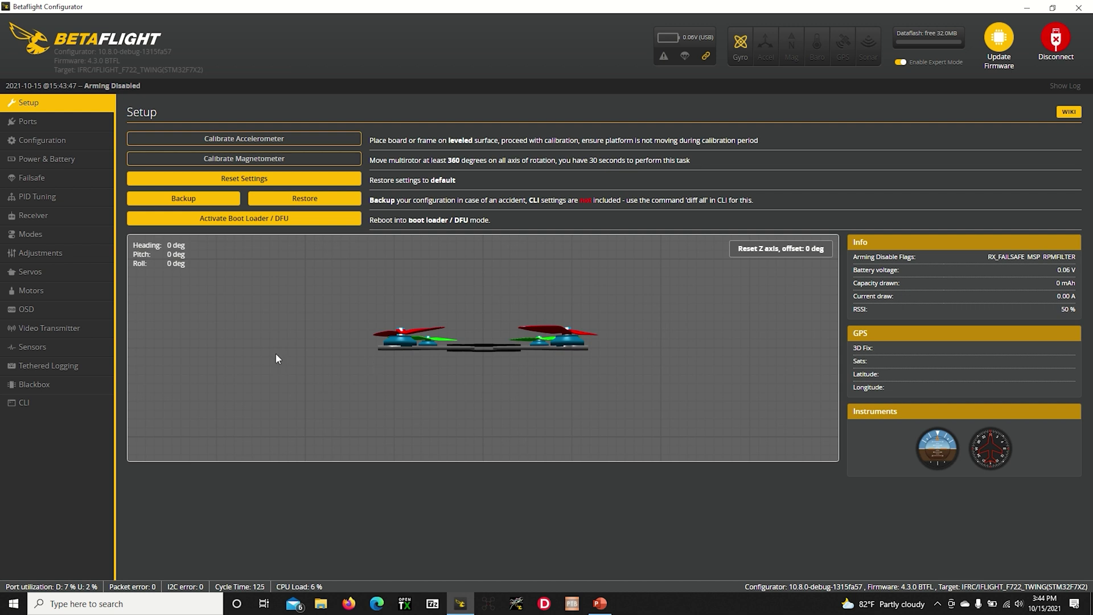
click(54, 122)
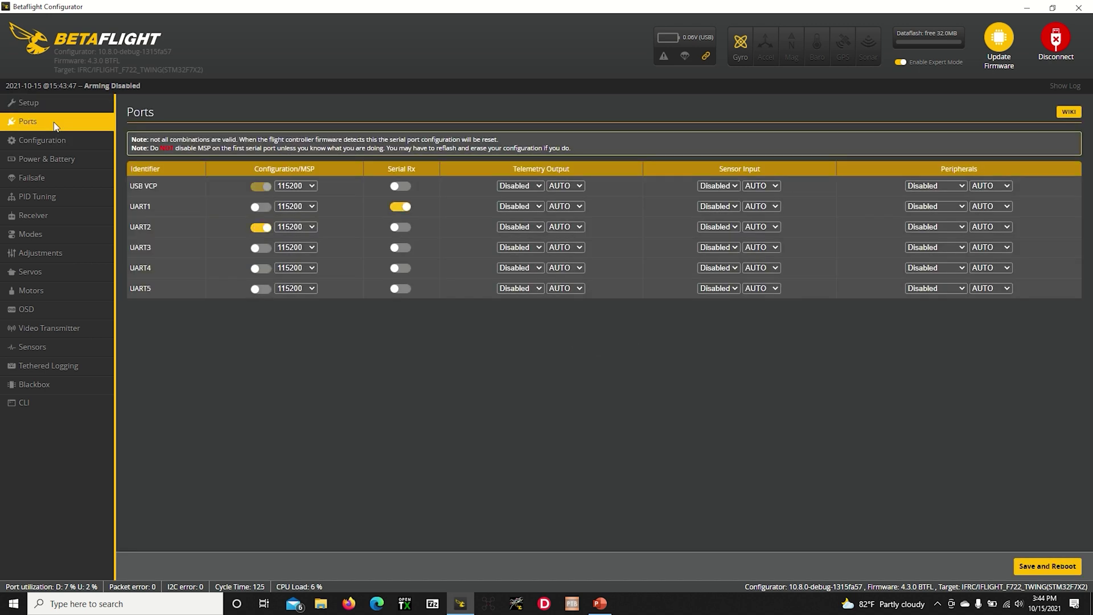
click(51, 244)
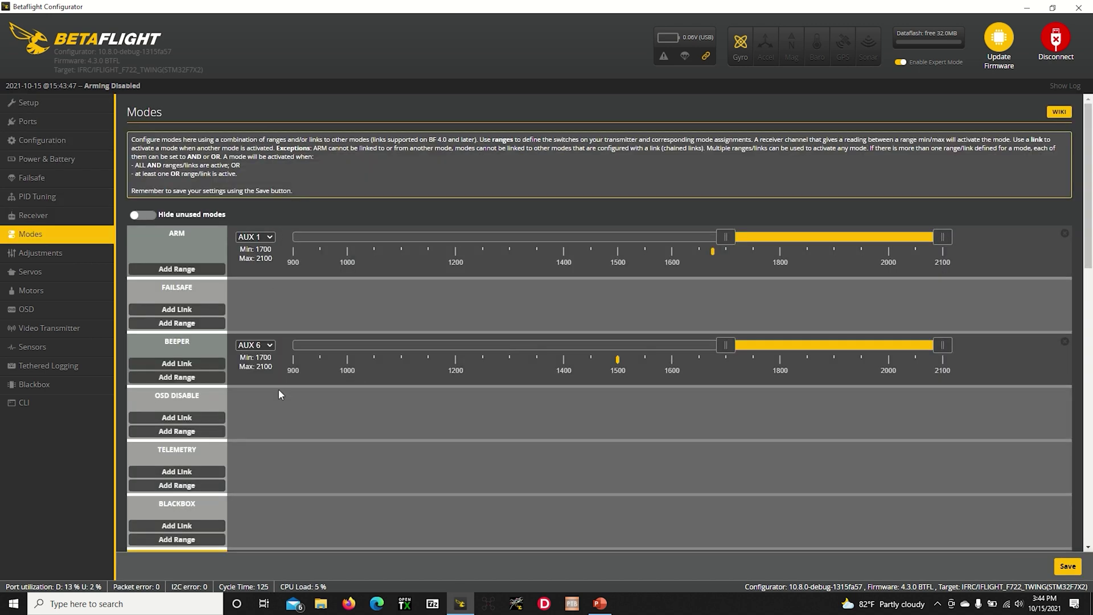
scroll(279, 392, down, 3)
scroll(279, 393, up, 3)
click(78, 104)
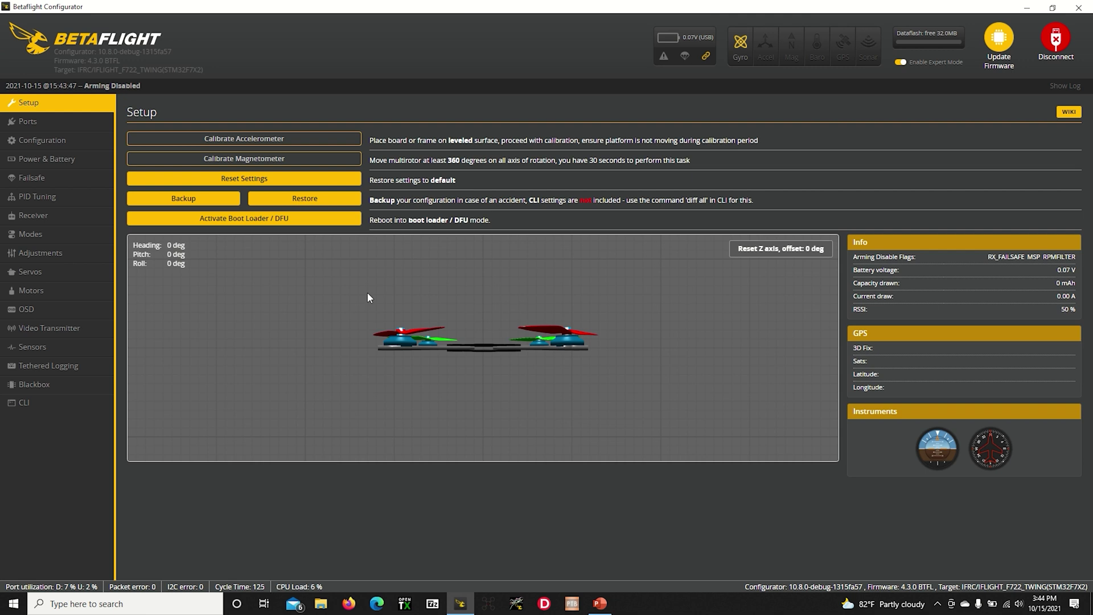
- Run the "diff all" command in the CLI and look through the configuration output
click(66, 408)
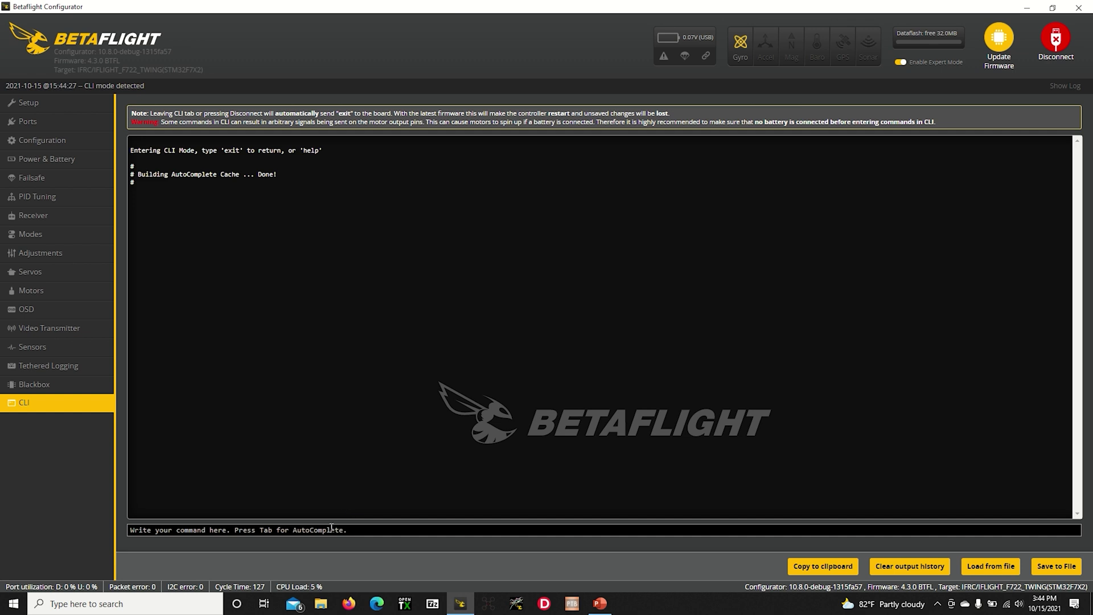
text(diff all)
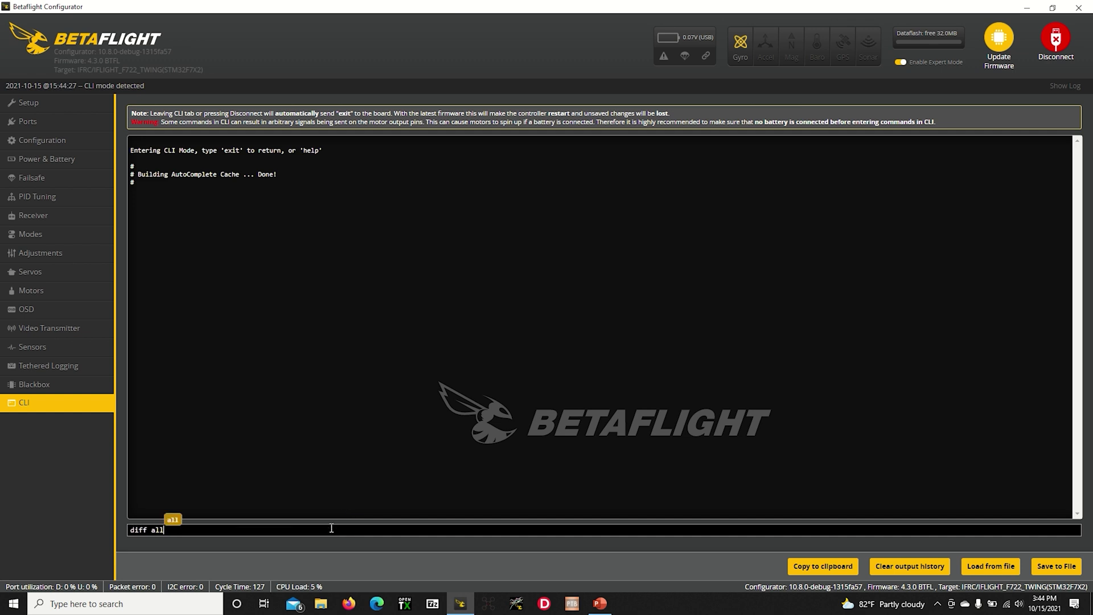
key(Return)
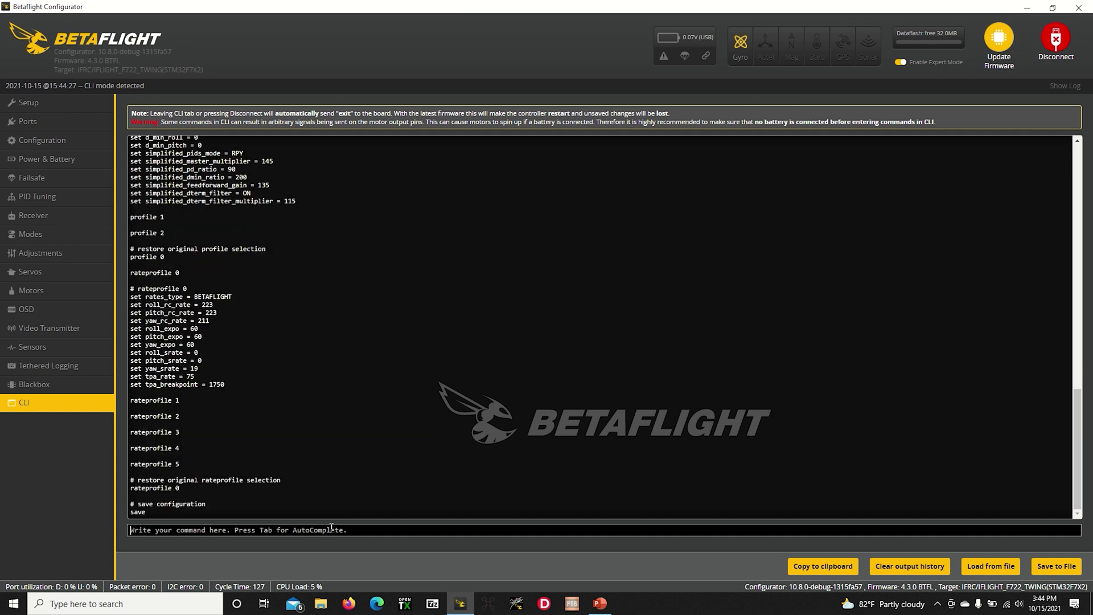
scroll(491, 334, up, 3)
scroll(492, 340, up, 10)
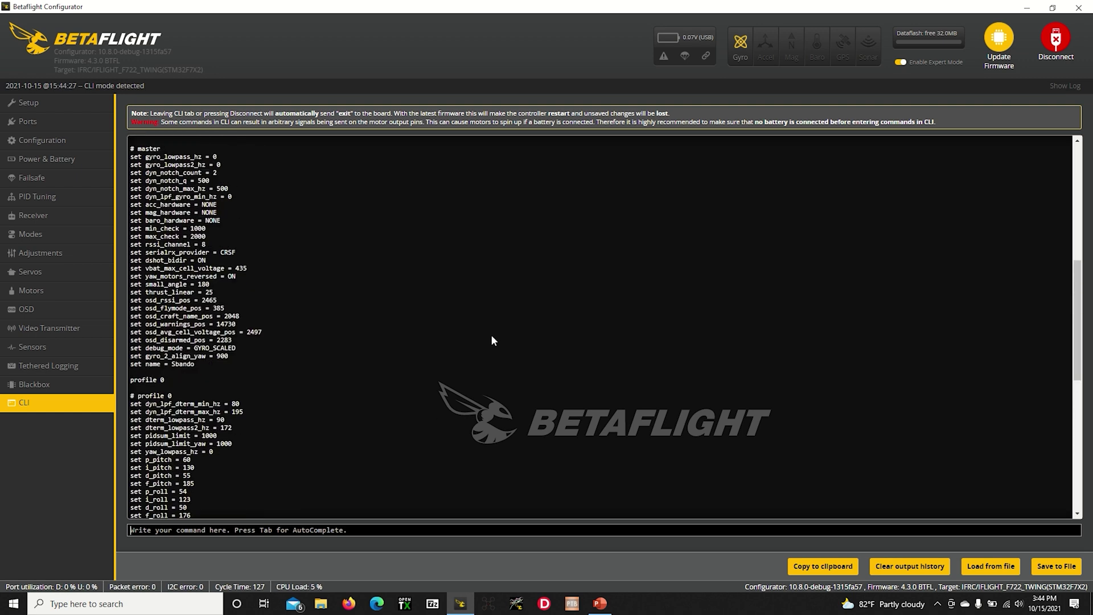
scroll(492, 340, down, 6)
scroll(492, 336, down, 7)
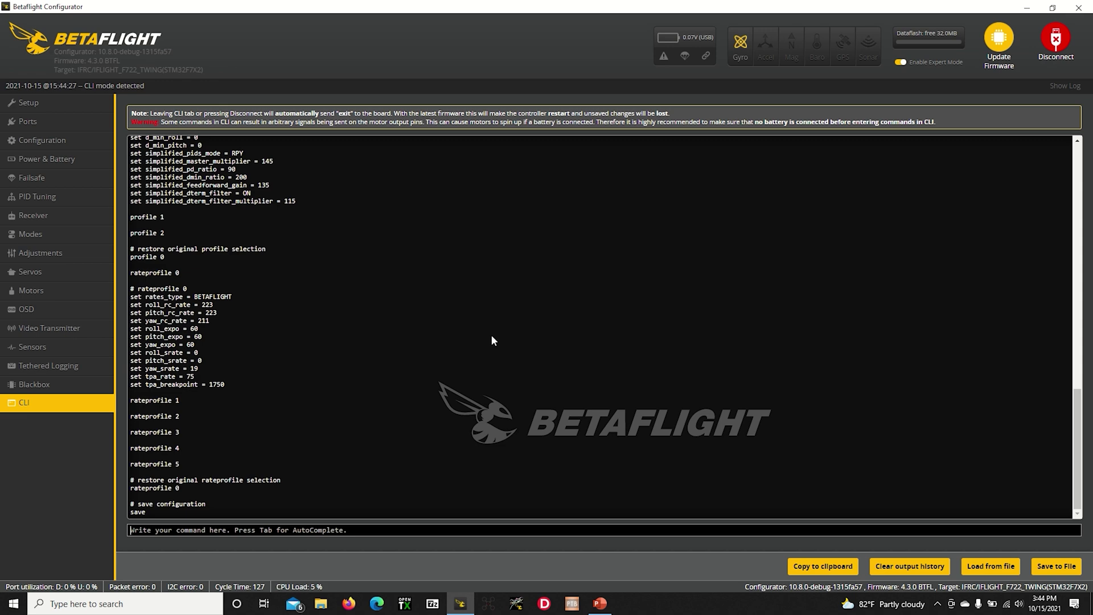
- Save the CLI output as BTFL_cli_Sbando.txt in the CLI Config folder, replacing the existing file
click(1057, 567)
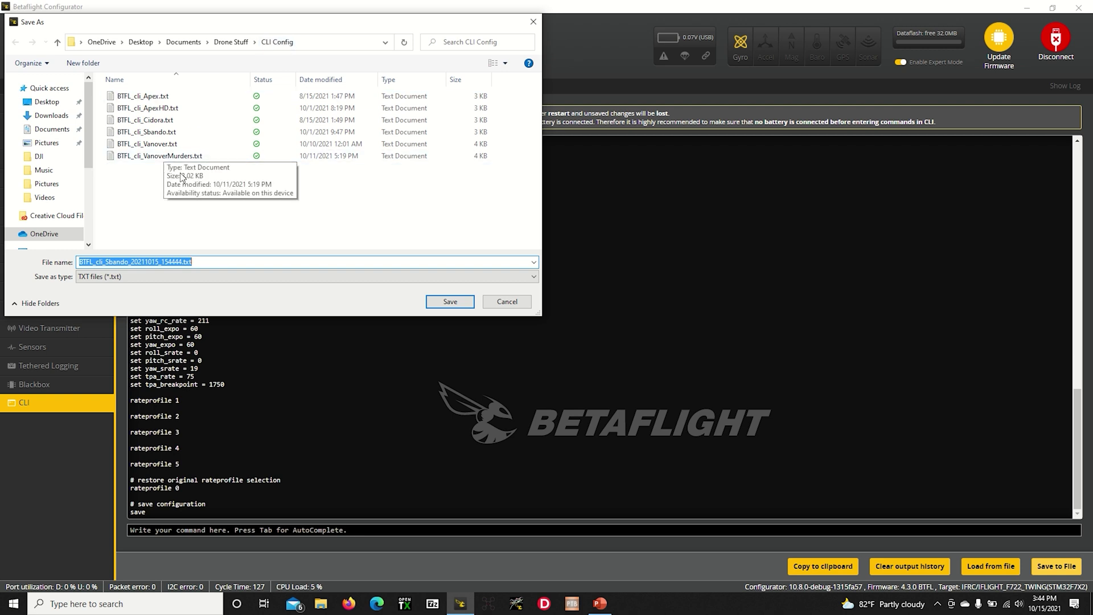
click(183, 263)
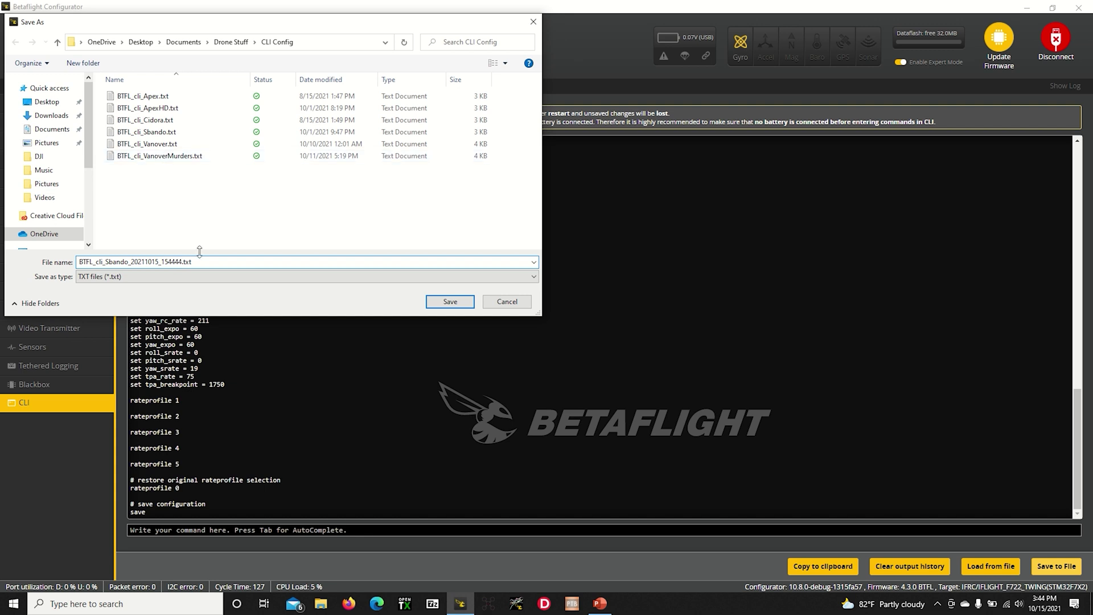
key(BackSpace)
key(BackSpace)
key(BackSpace)
key(BackSpace)
key(BackSpace)
key(BackSpace)
key(BackSpace)
key(BackSpace)
key(BackSpace)
key(BackSpace)
key(BackSpace)
key(BackSpace)
key(BackSpace)
key(BackSpace)
key(BackSpace)
key(BackSpace)
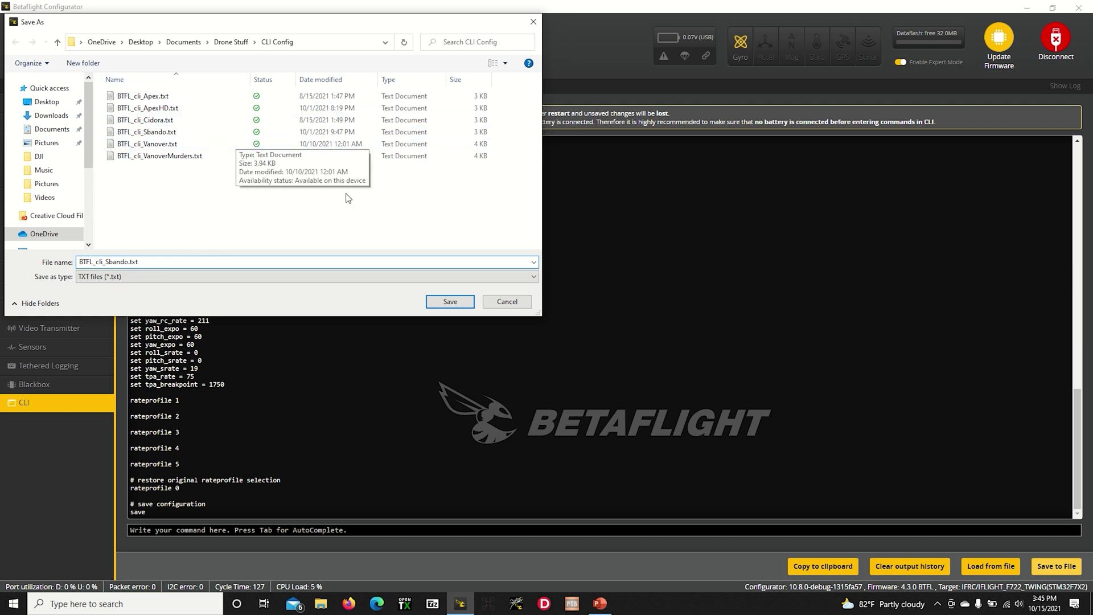
click(452, 303)
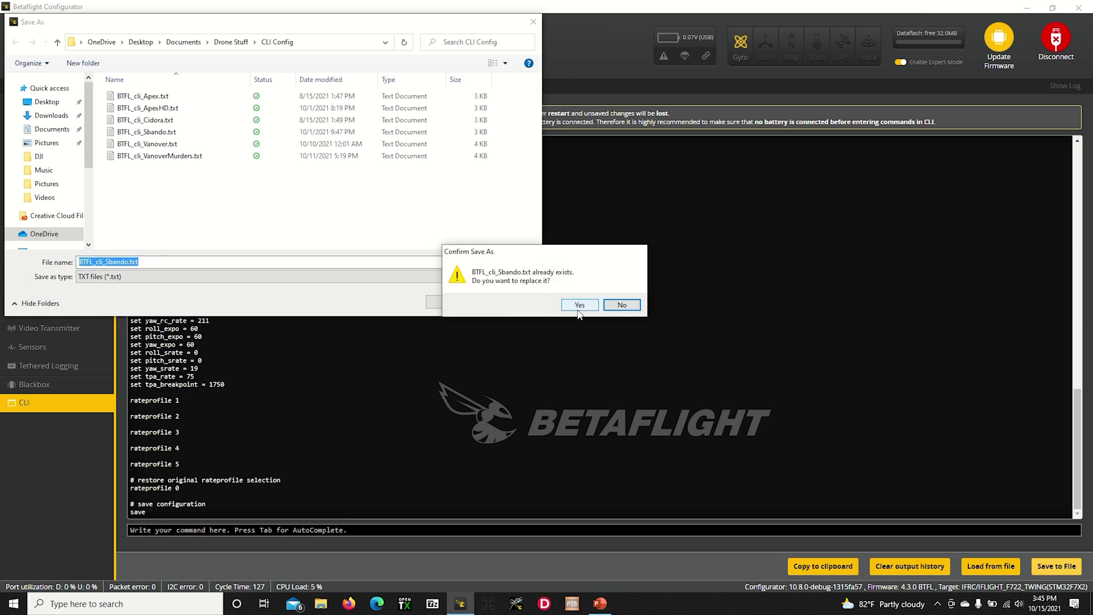
click(579, 307)
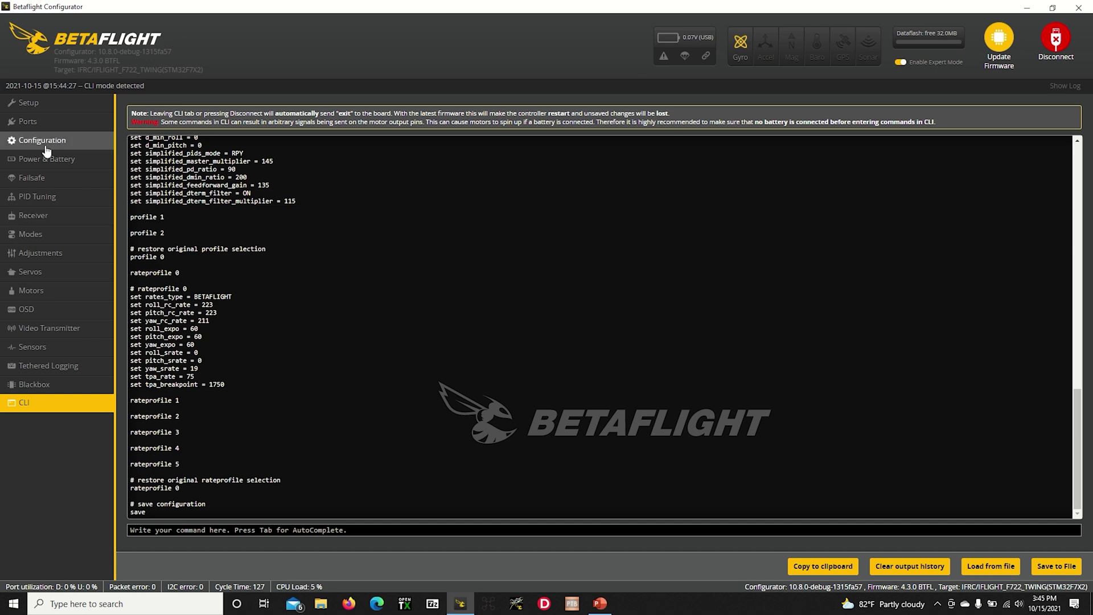
- Leave CLI mode, reconnect to the flight controller on COM10, and open the firmware flasher
click(35, 102)
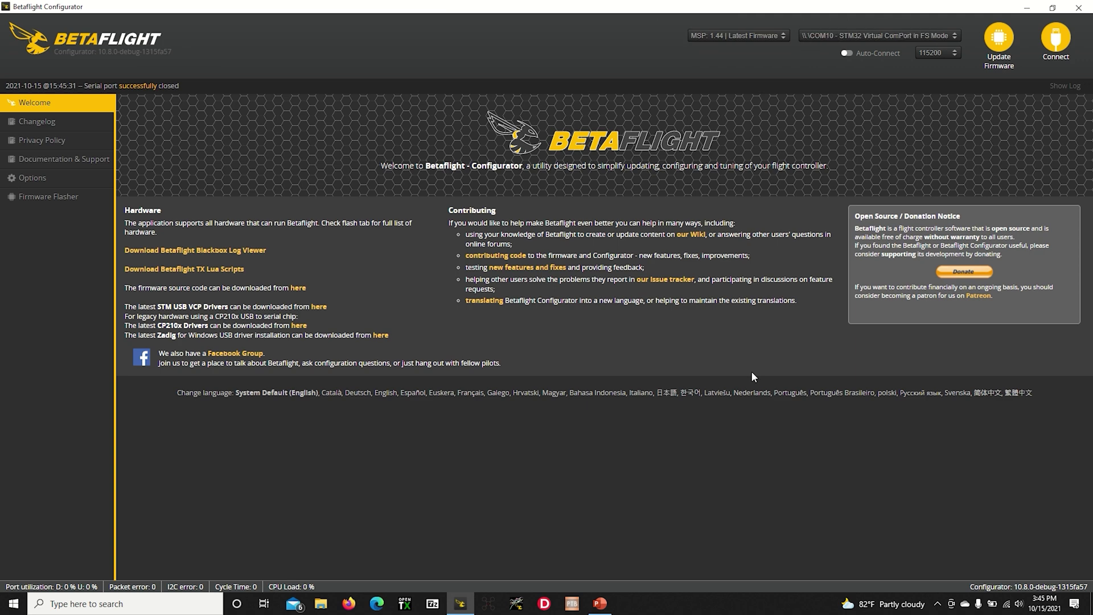
click(1055, 41)
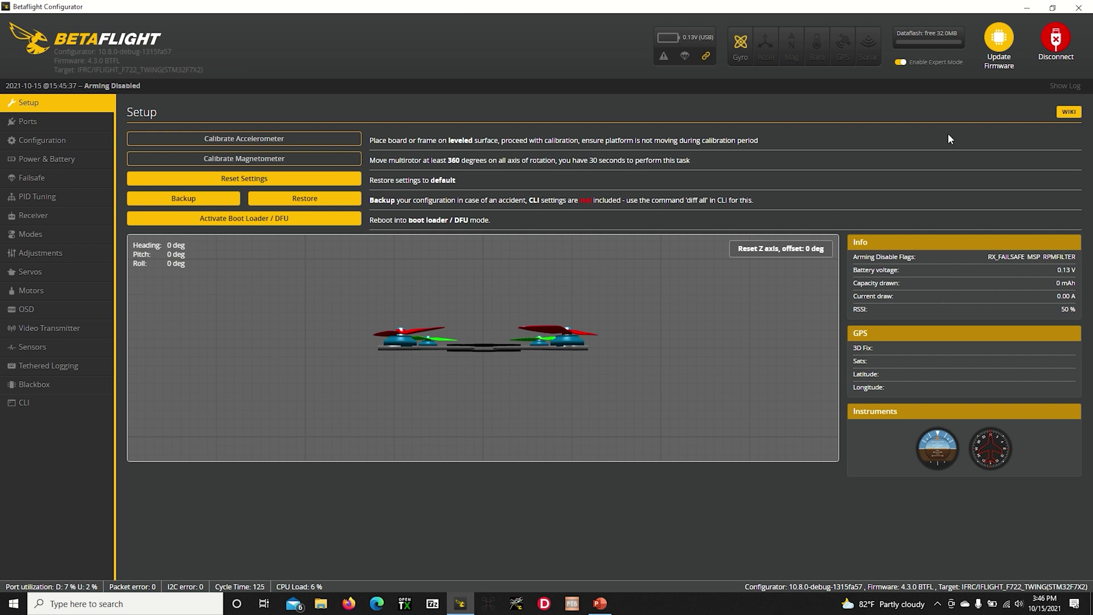
click(1003, 38)
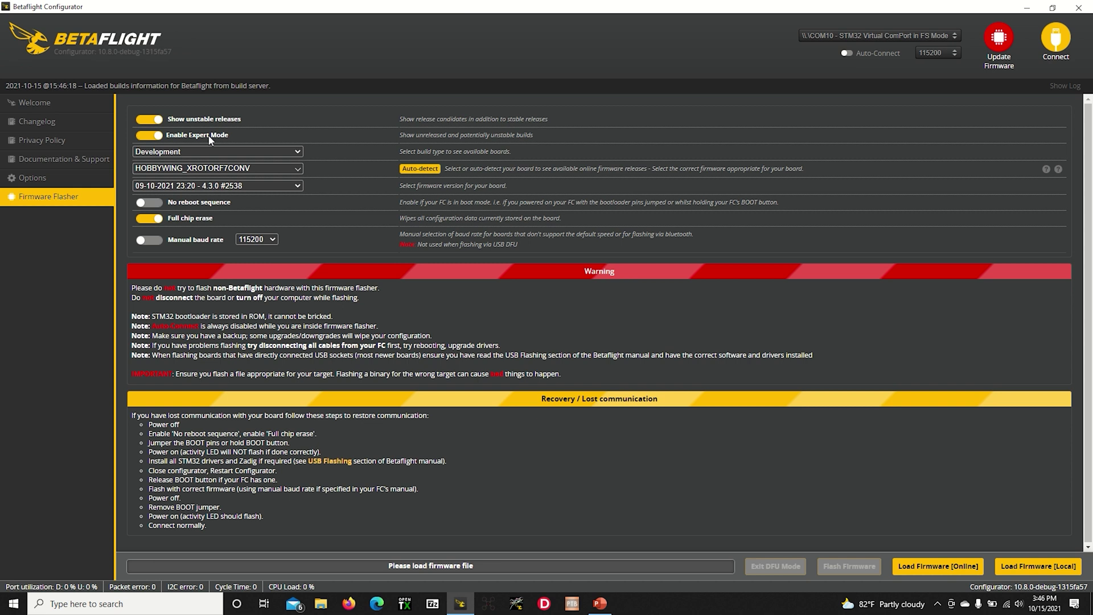
- Choose Development as the firmware build type
click(297, 152)
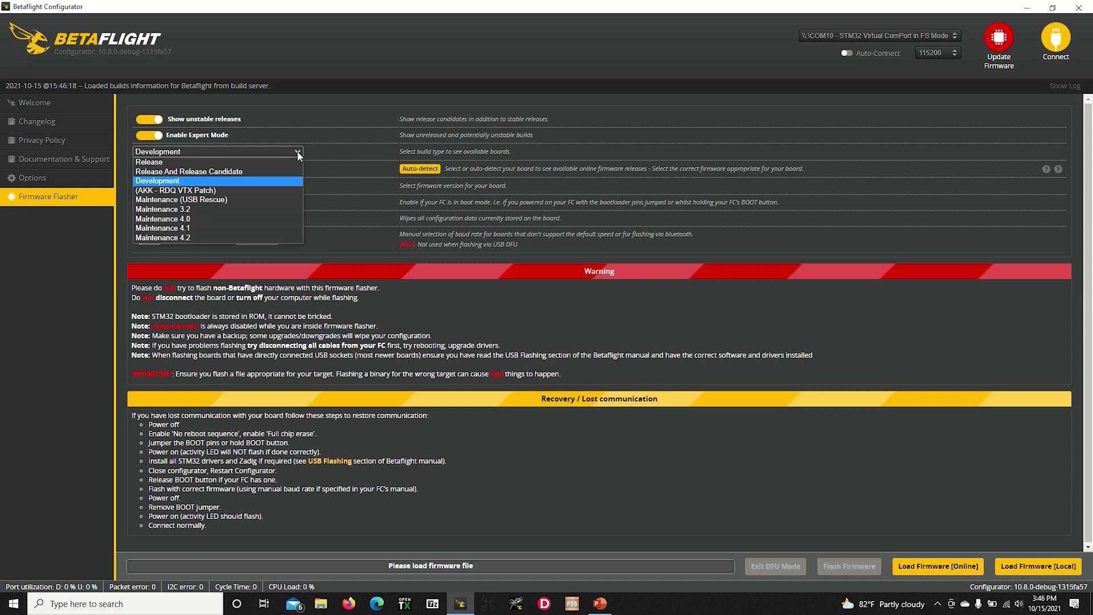
click(218, 180)
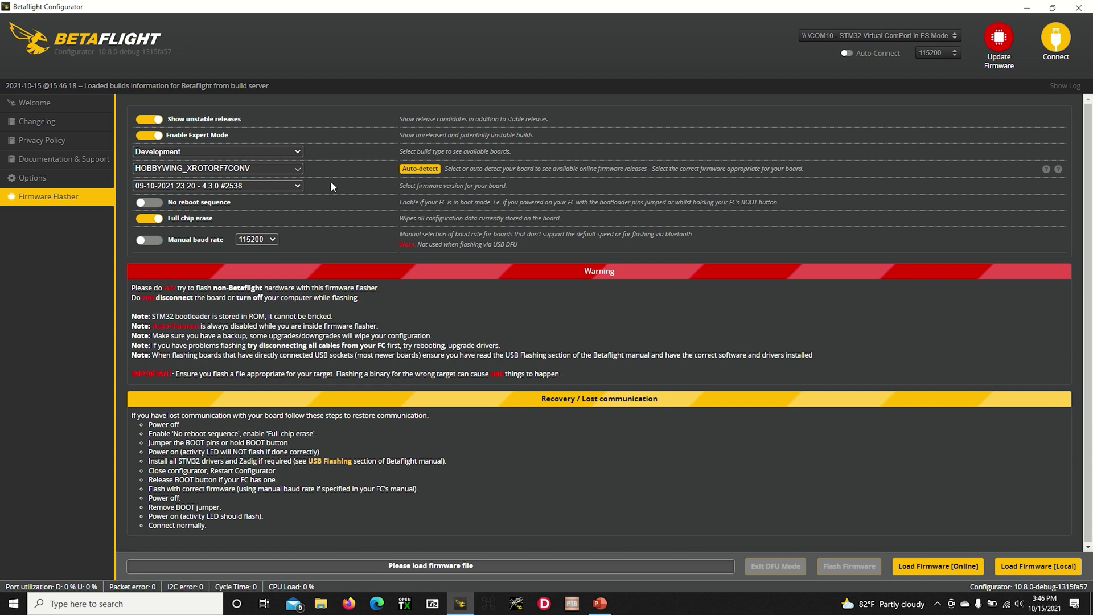
click(297, 155)
click(297, 155)
click(297, 153)
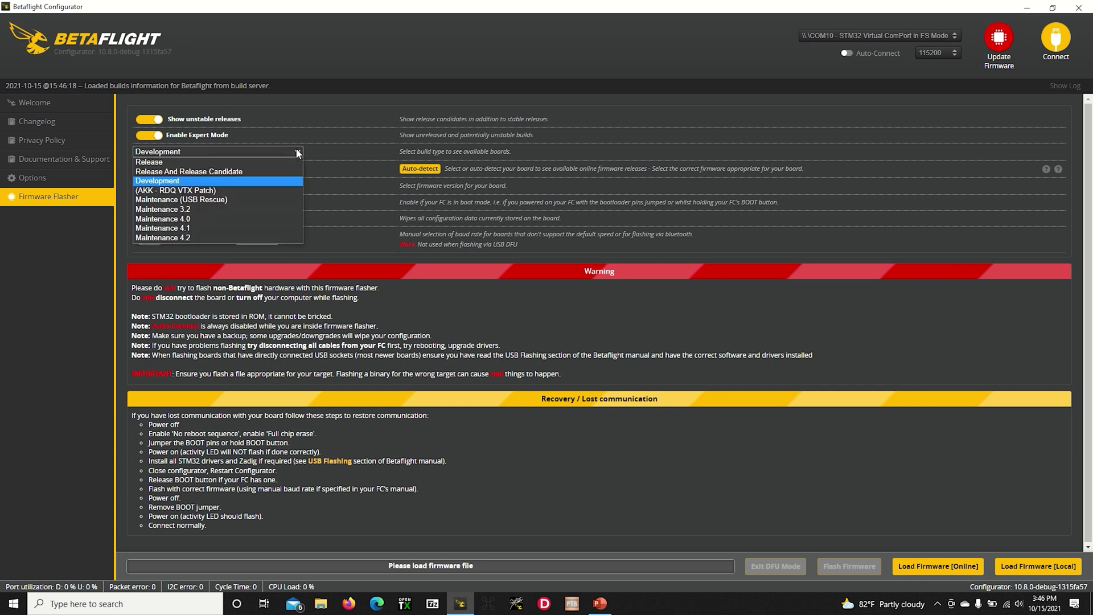
click(266, 177)
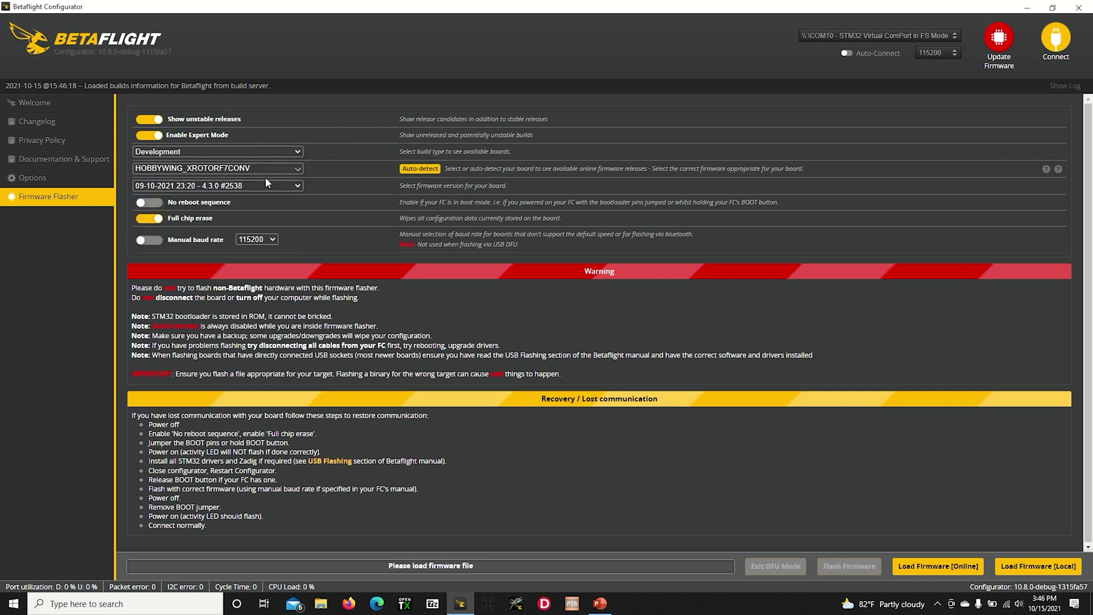
click(299, 169)
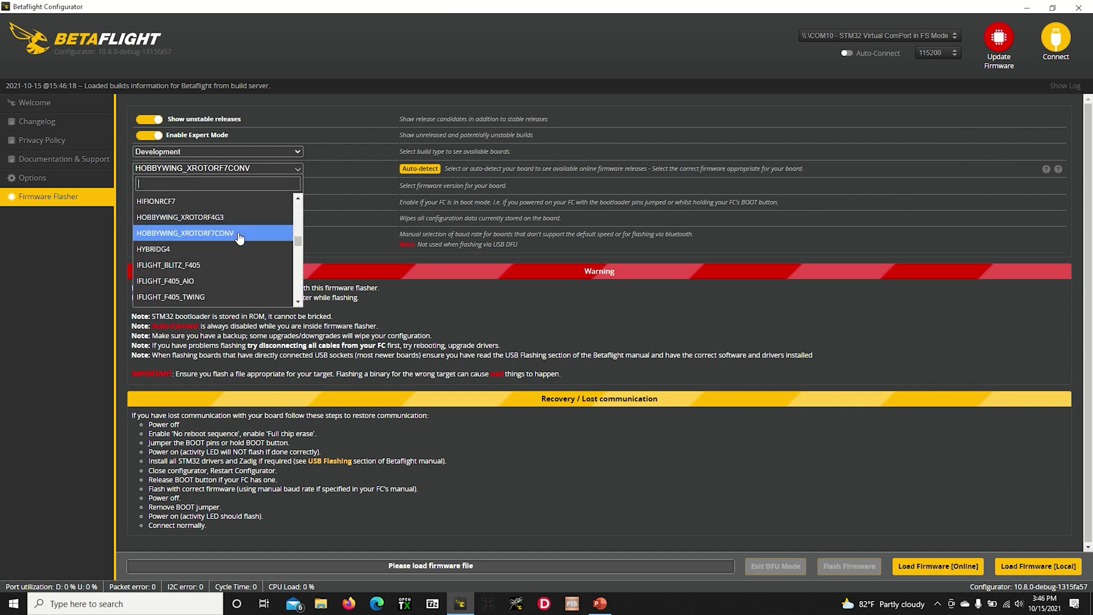
scroll(239, 238, down, 5)
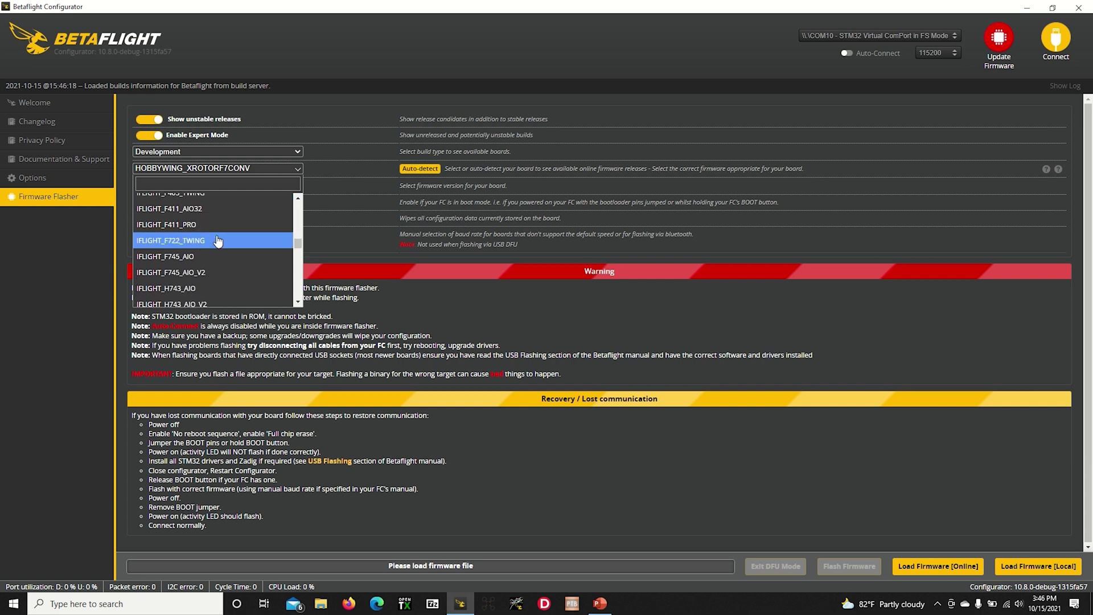
scroll(200, 239, up, 1)
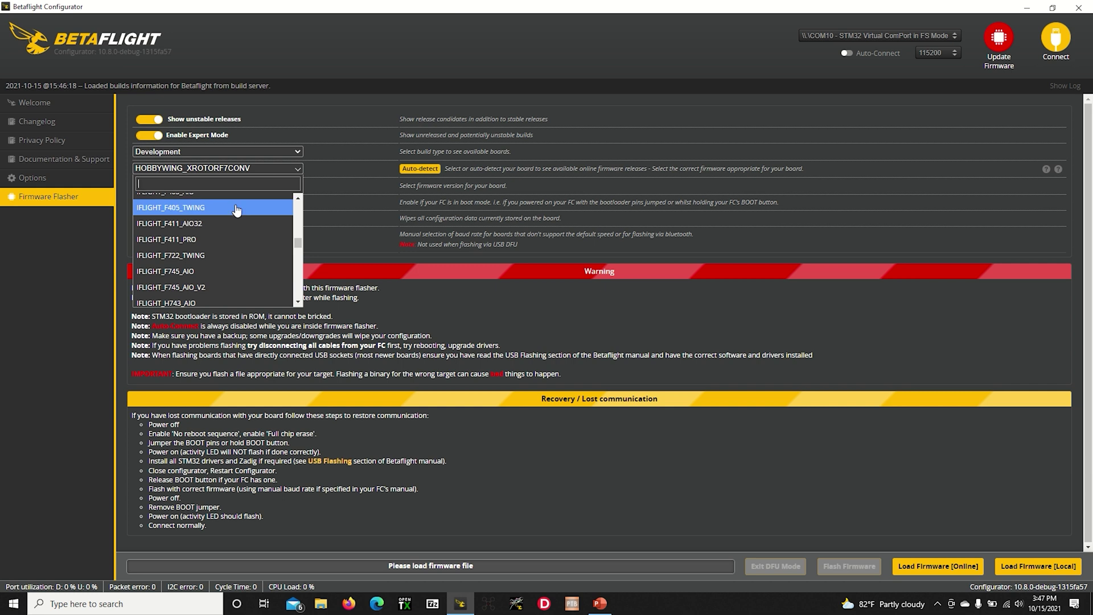
click(212, 255)
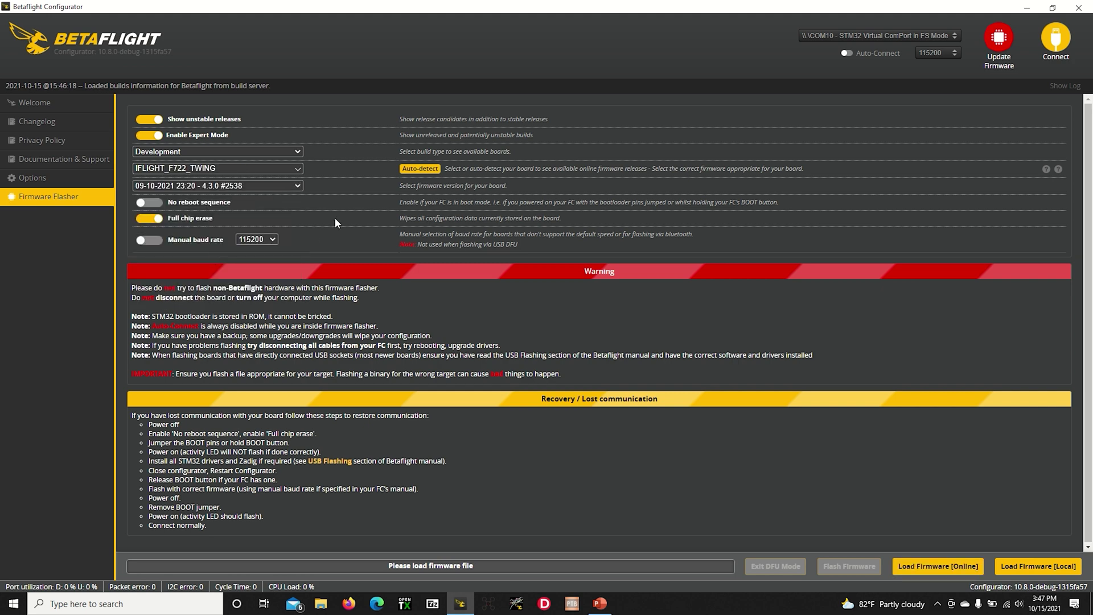
click(296, 186)
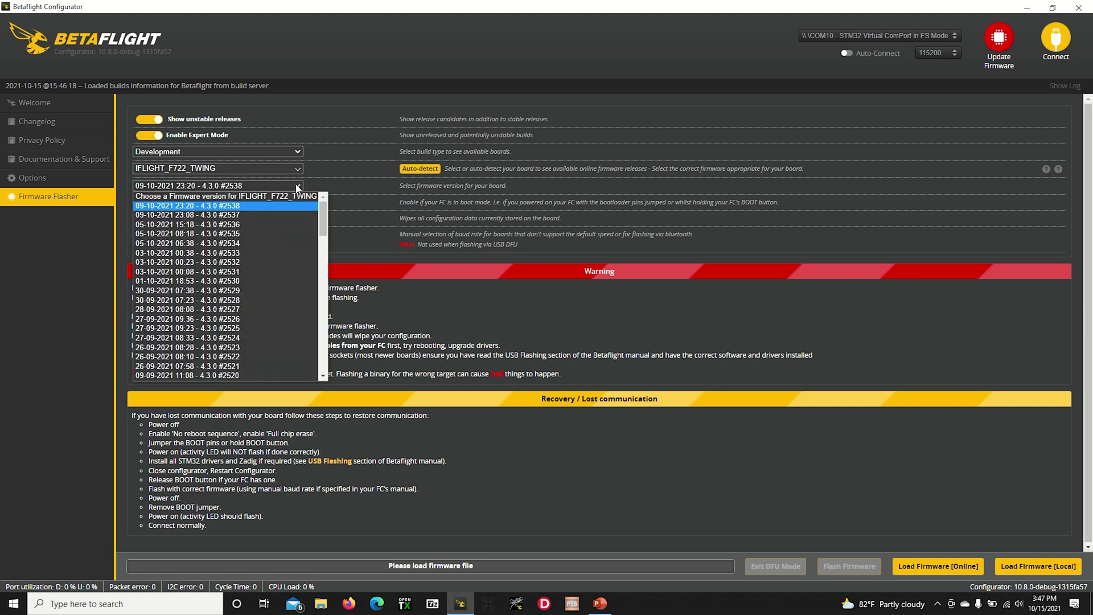
click(222, 206)
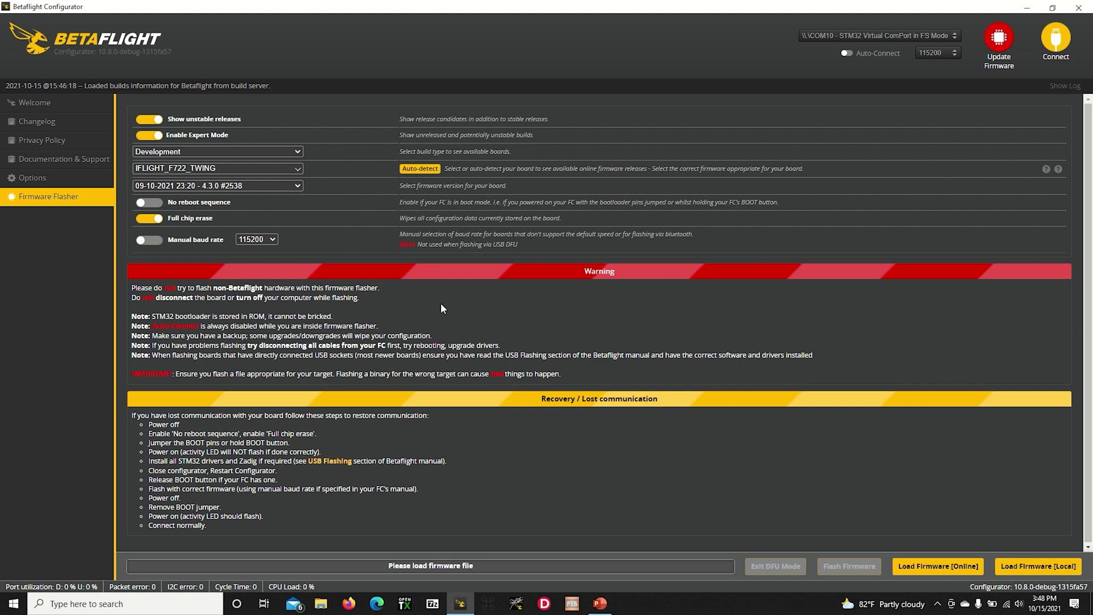
- Load the selected firmware online and flash it to the board, accepting full responsibility for flashing unstable firmware
click(943, 569)
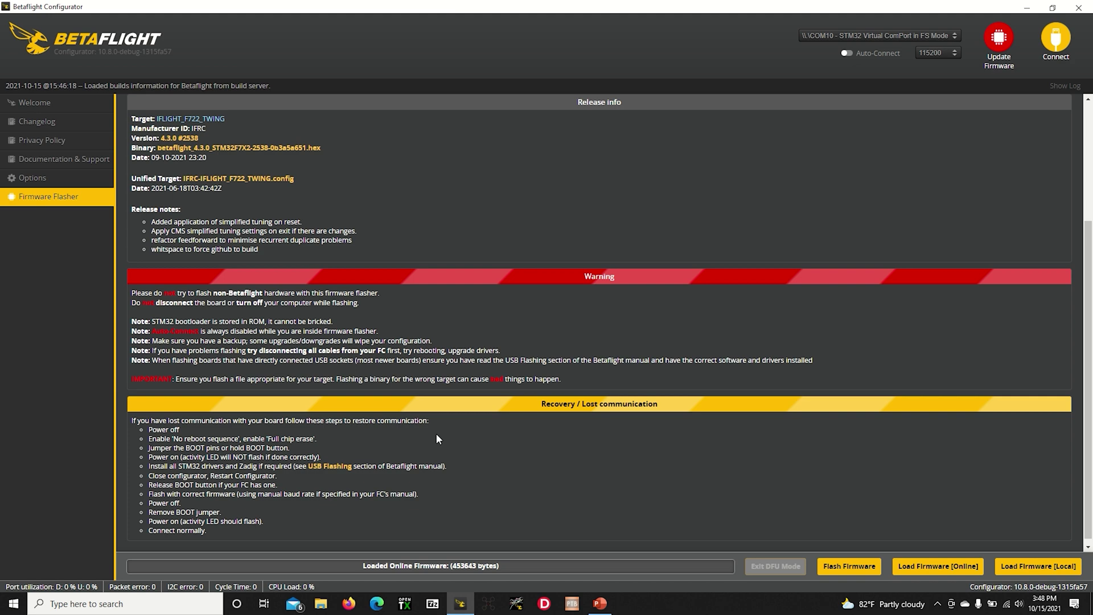
click(850, 566)
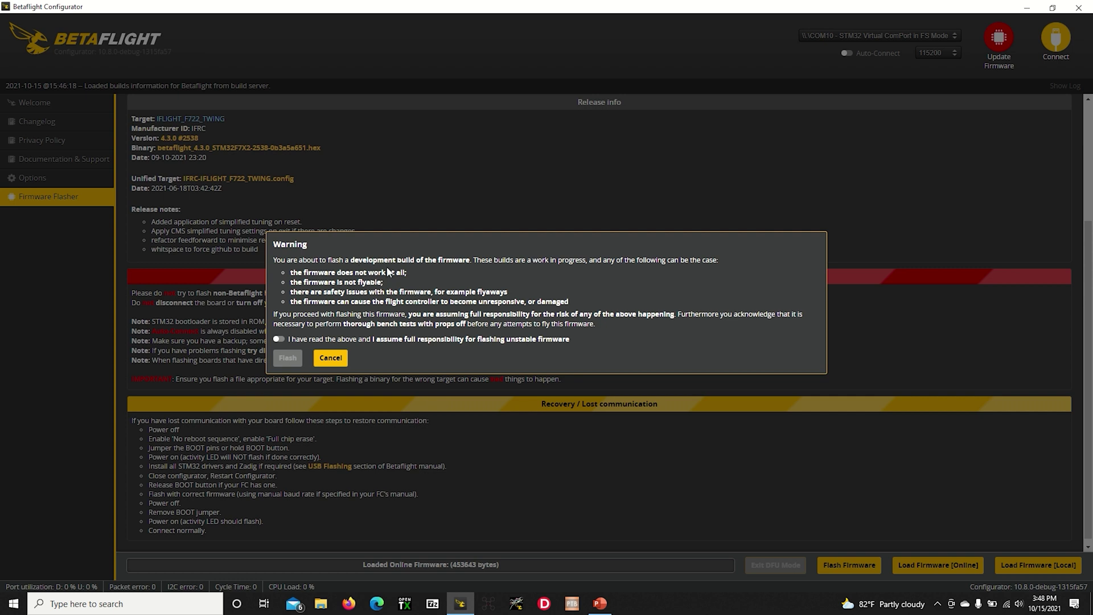
click(279, 340)
click(278, 340)
click(288, 362)
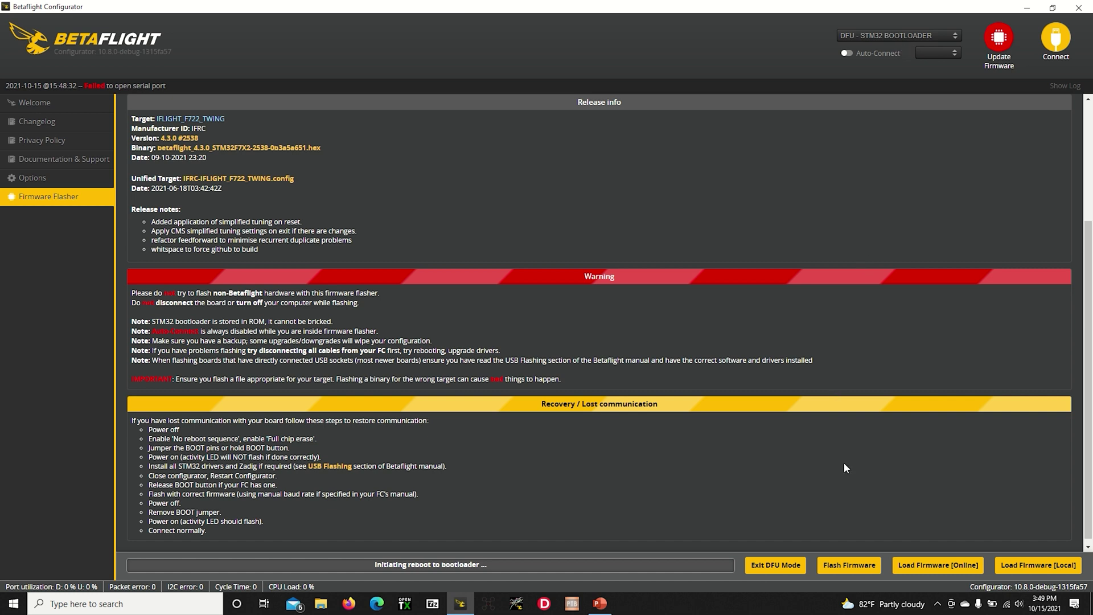
click(849, 572)
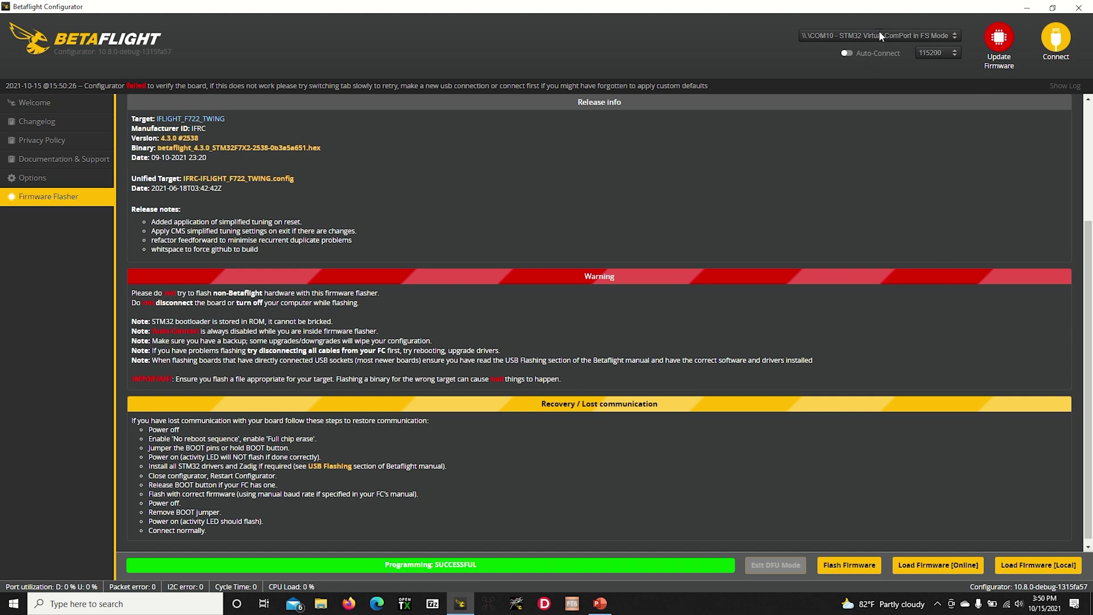
- Connect to the flashed board and apply its custom defaults, reconnecting and dismissing the configuration warning
click(1054, 43)
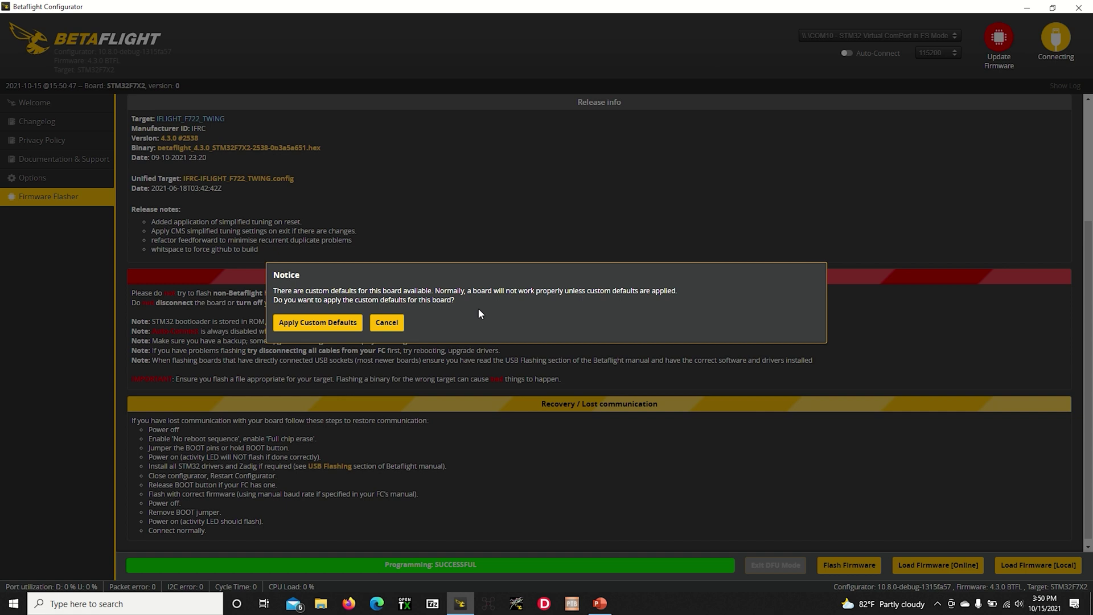
click(321, 322)
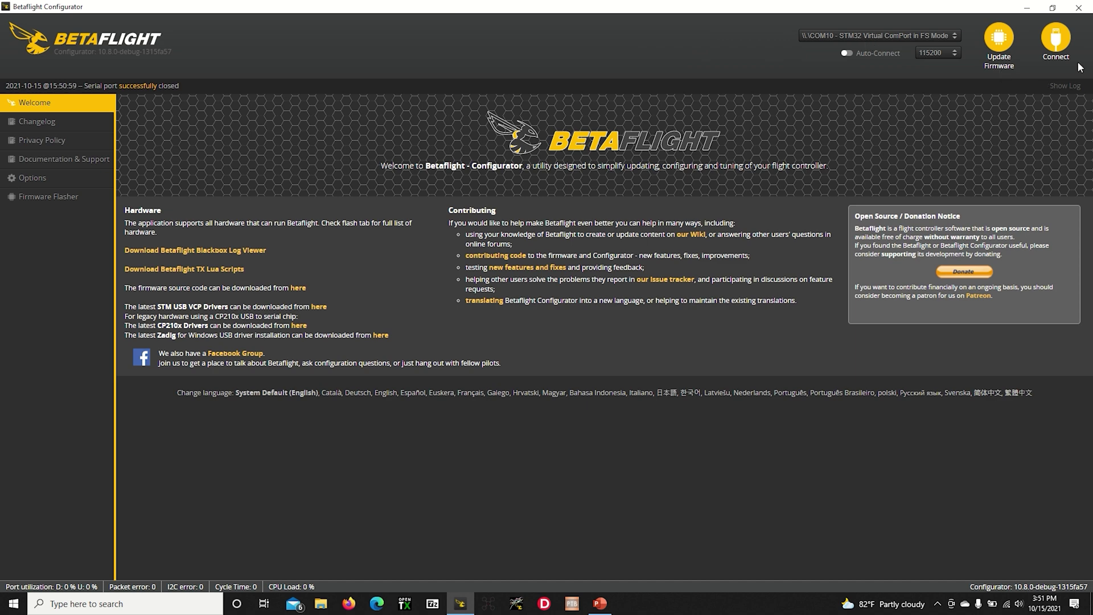
click(1063, 36)
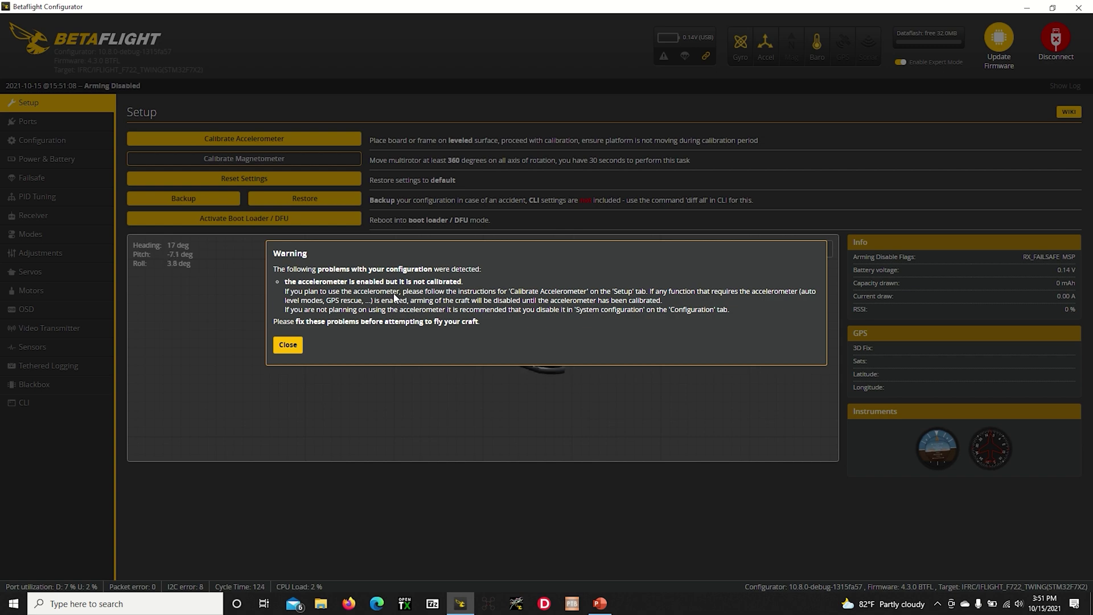
click(287, 345)
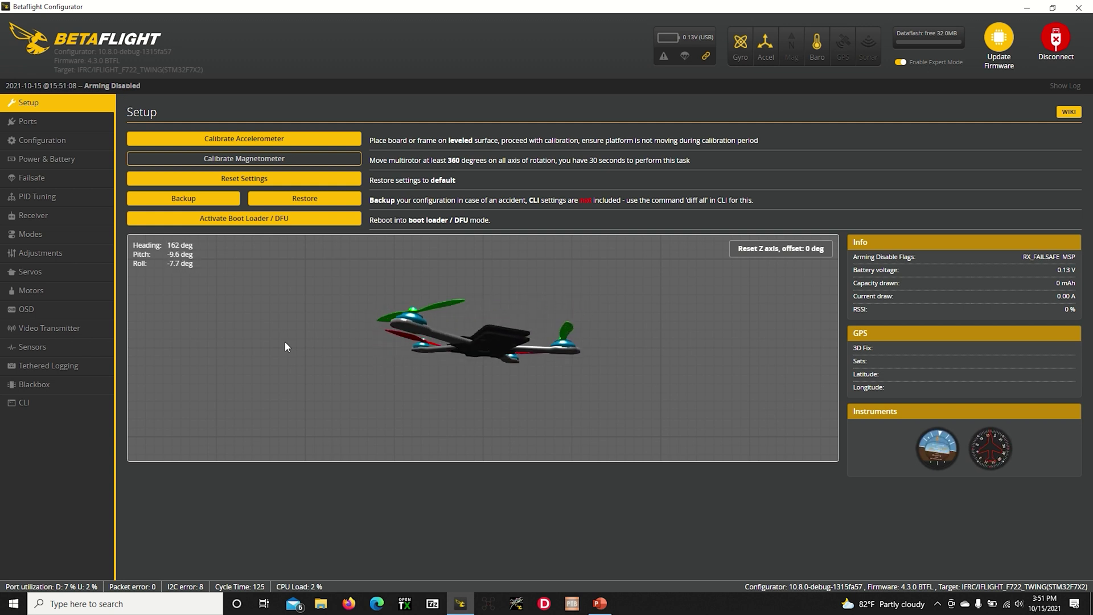
- Calibrate the accelerometer, and disconnect and reconnect the flight controller
click(257, 139)
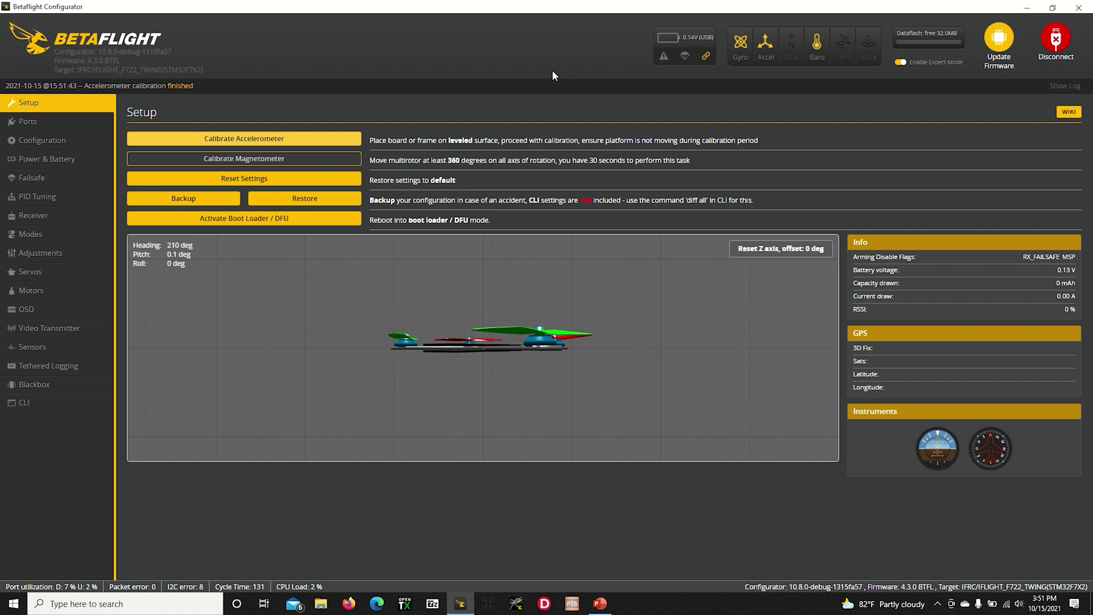
click(1057, 40)
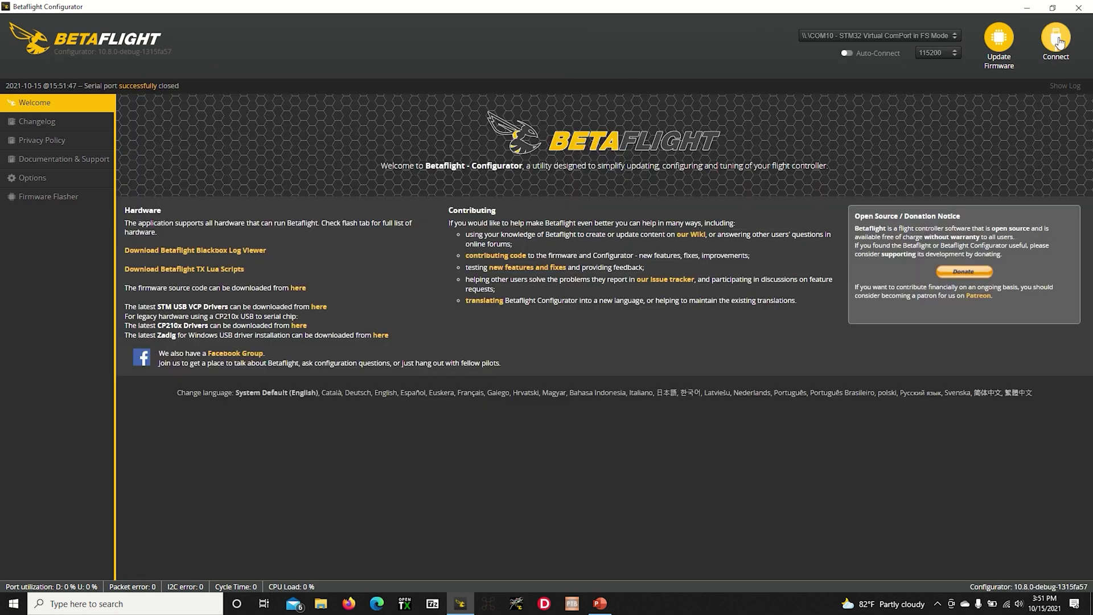
click(1055, 38)
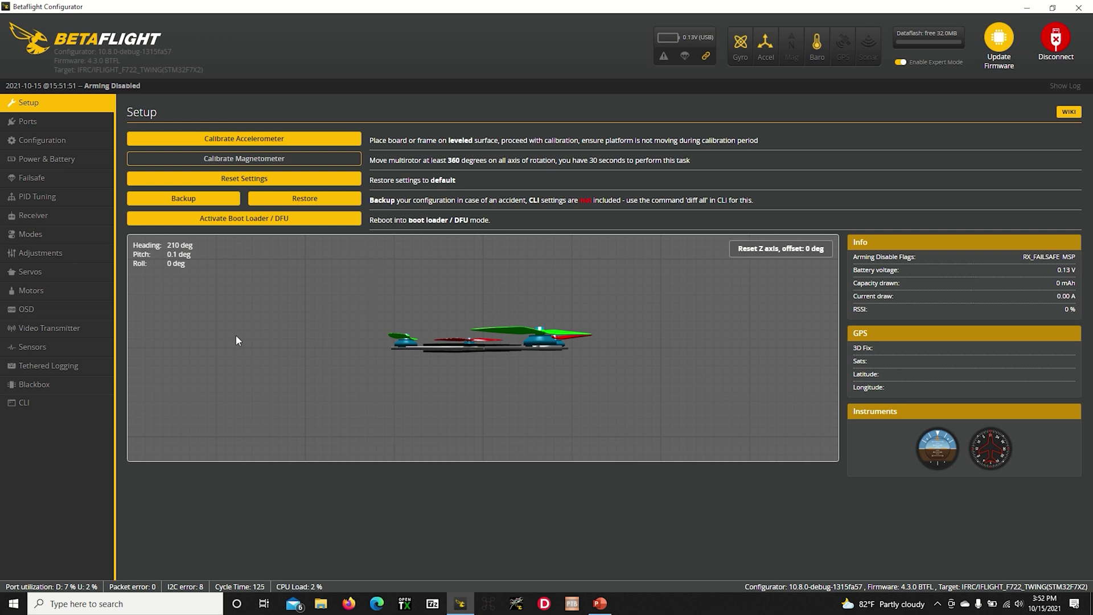
- Use the DSHOT600 motor protocol with Bidirectional DShot enabled, accept the dynamic notch change, and save and reboot
click(80, 289)
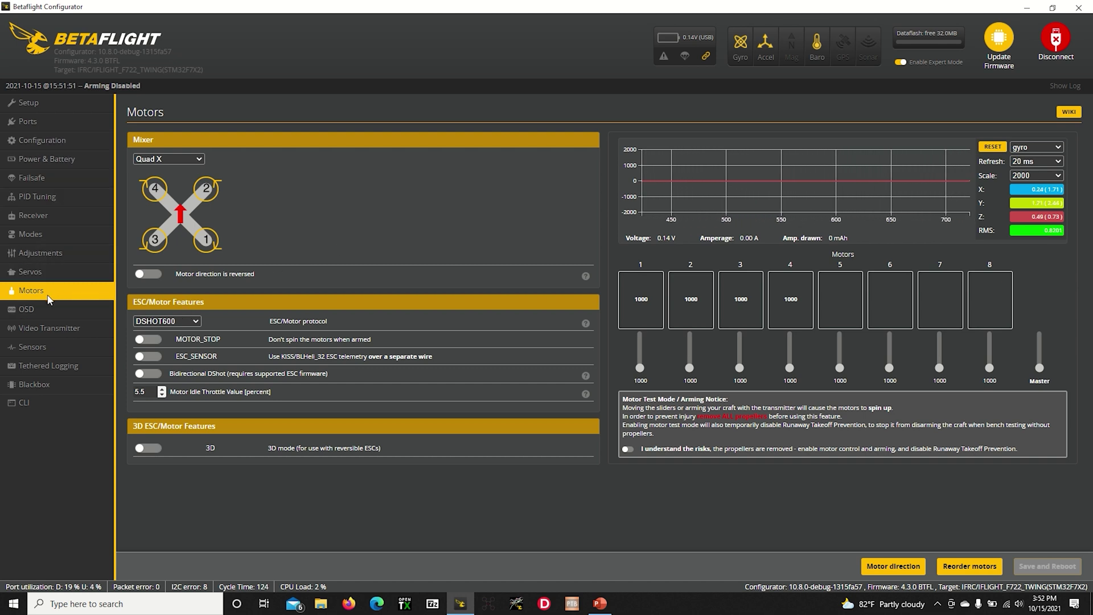
click(199, 321)
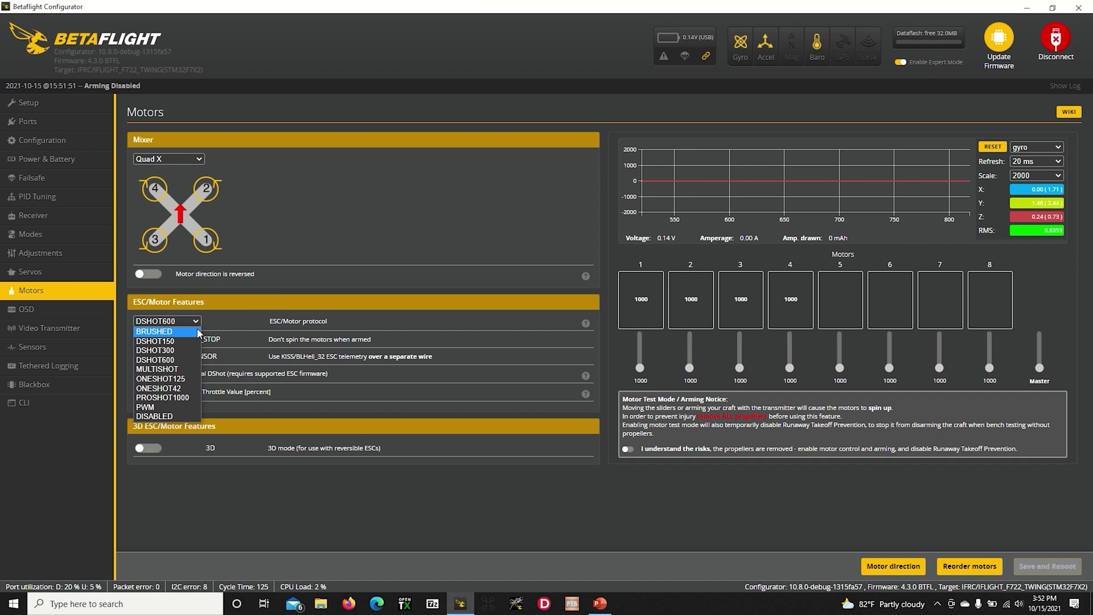
click(183, 363)
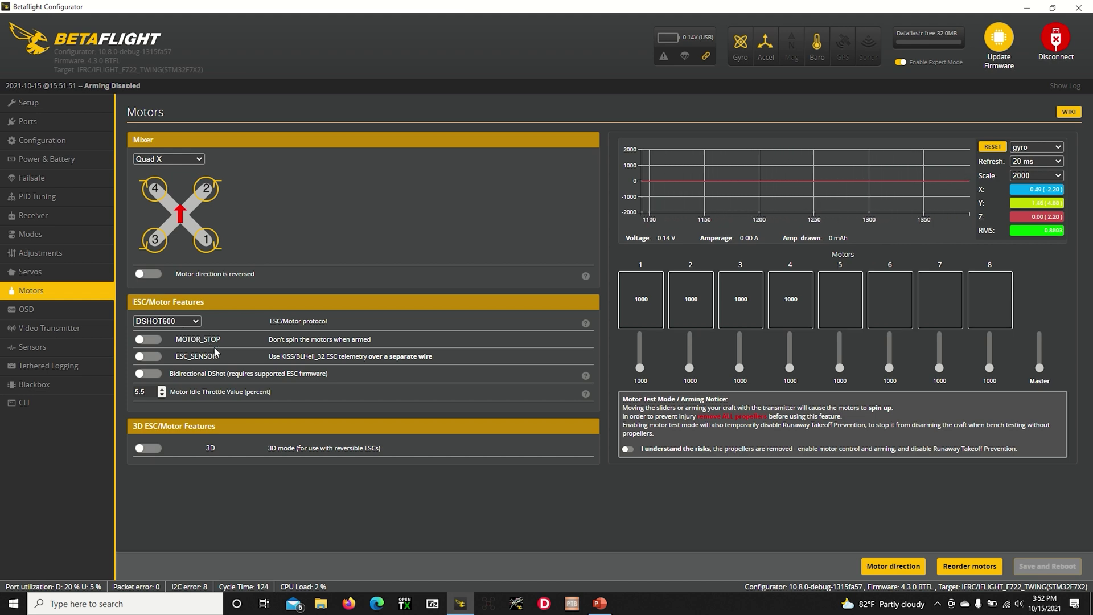
click(152, 374)
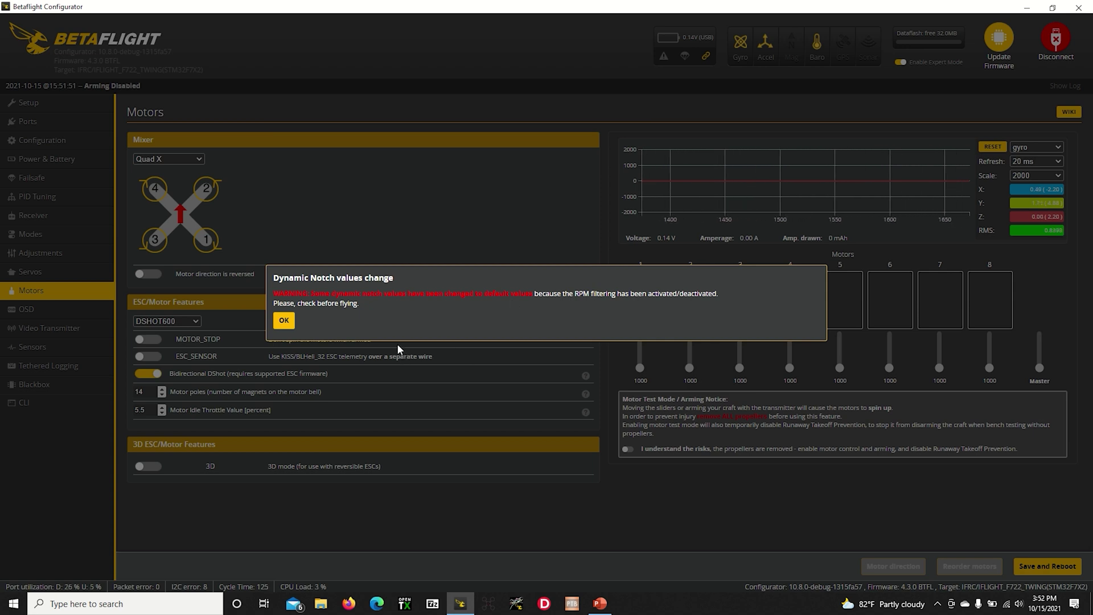
click(285, 322)
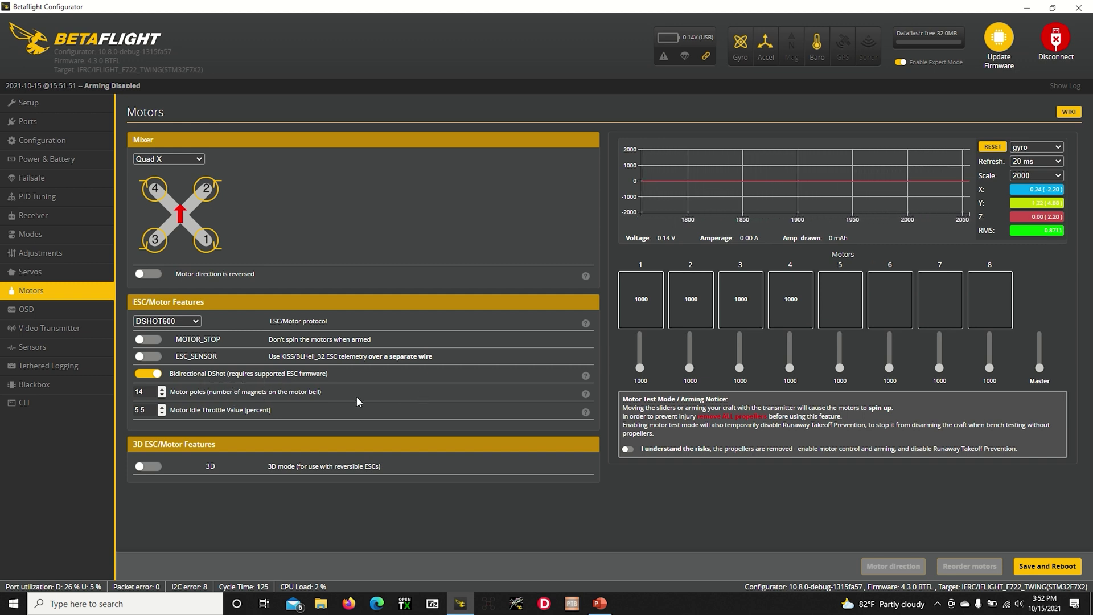
click(1037, 565)
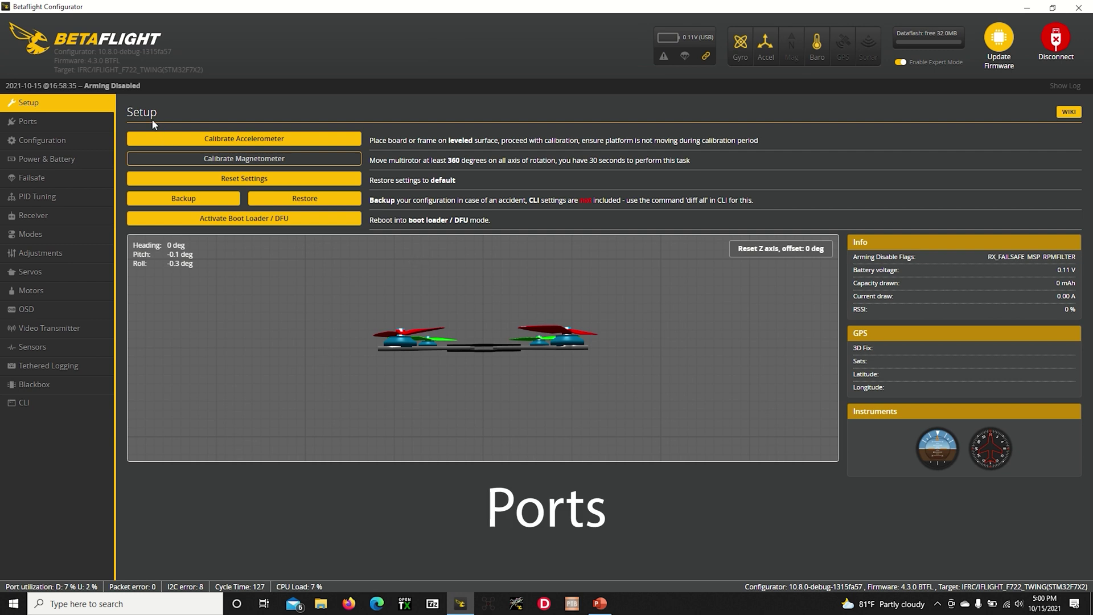
- Open BTFL_cli_Sbando.txt from the CLI Config folder in Drone Stuff and copy its serial section
click(52, 125)
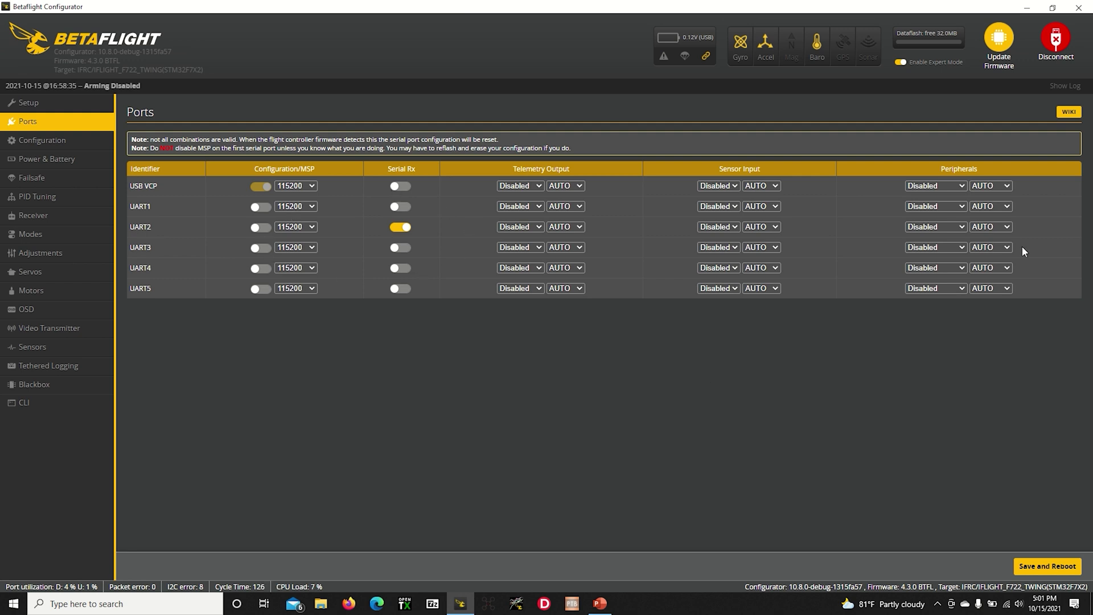
click(1027, 8)
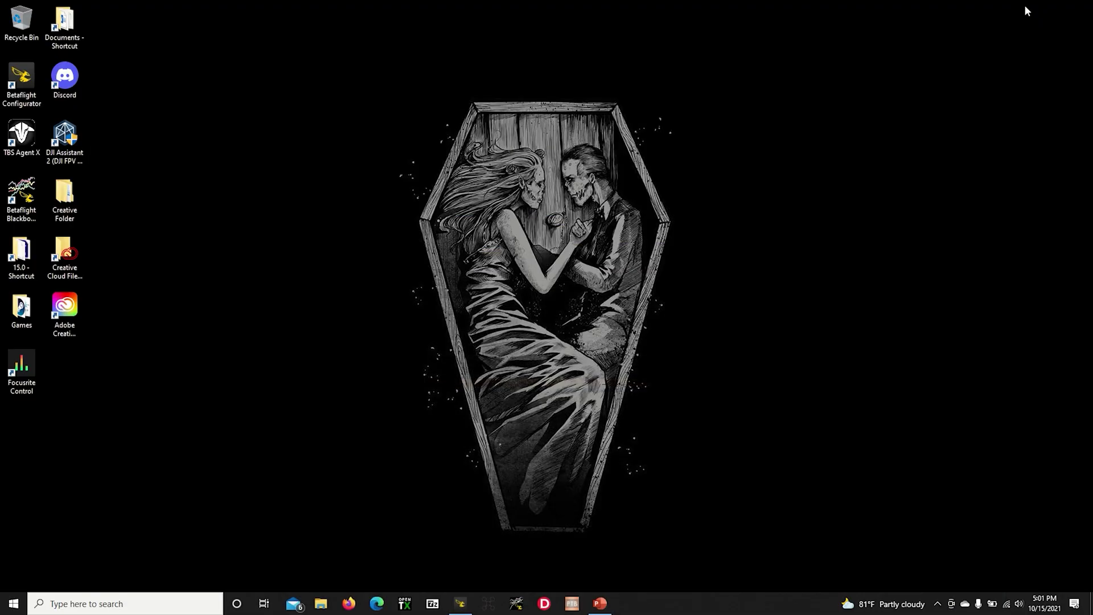
double_click(65, 23)
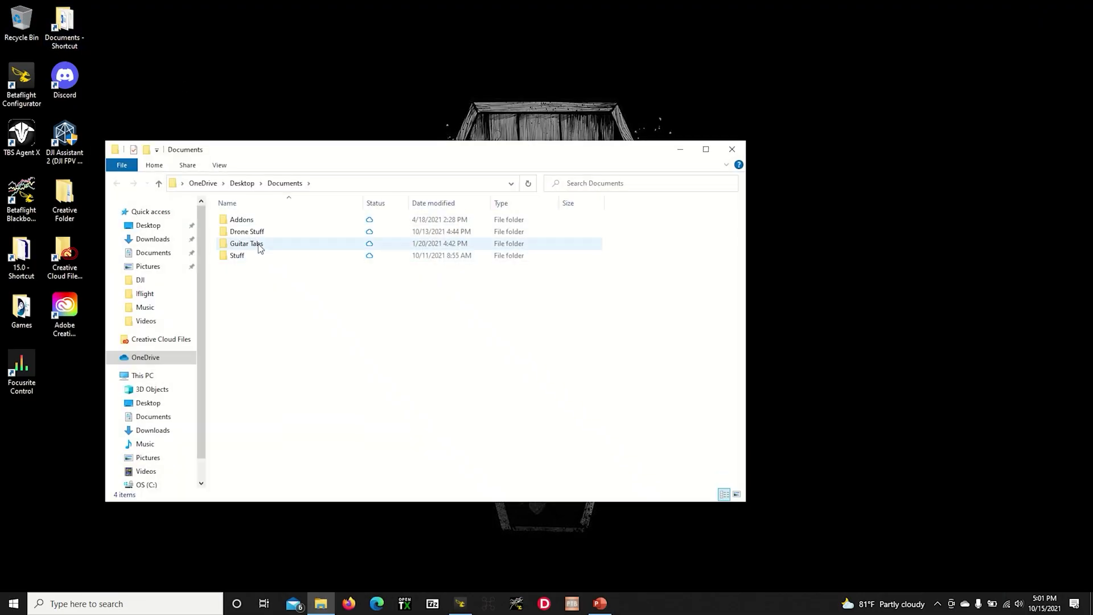
double_click(253, 232)
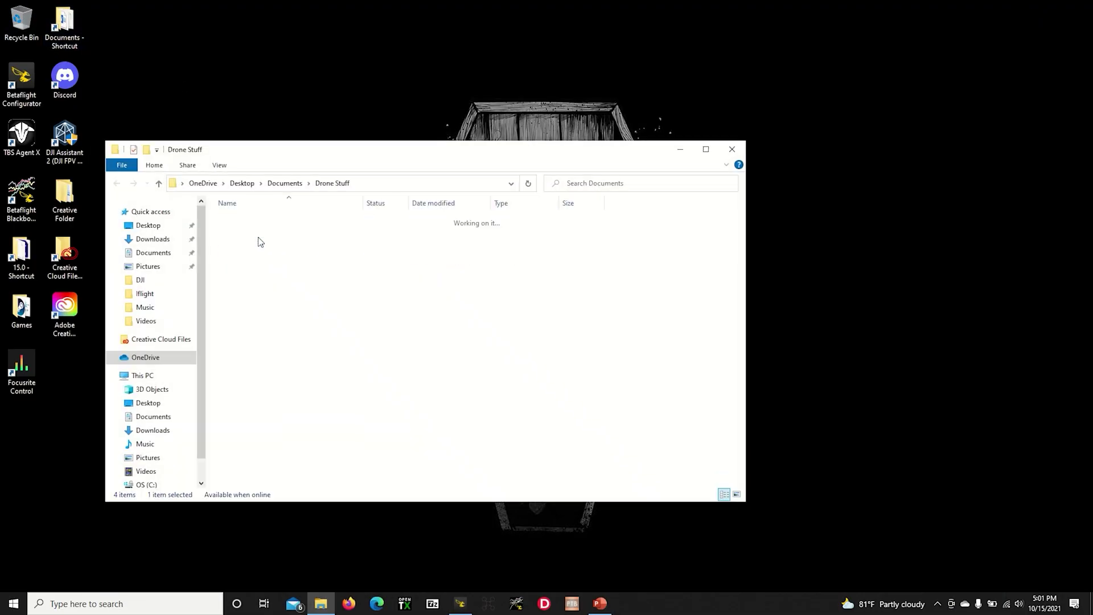
double_click(259, 267)
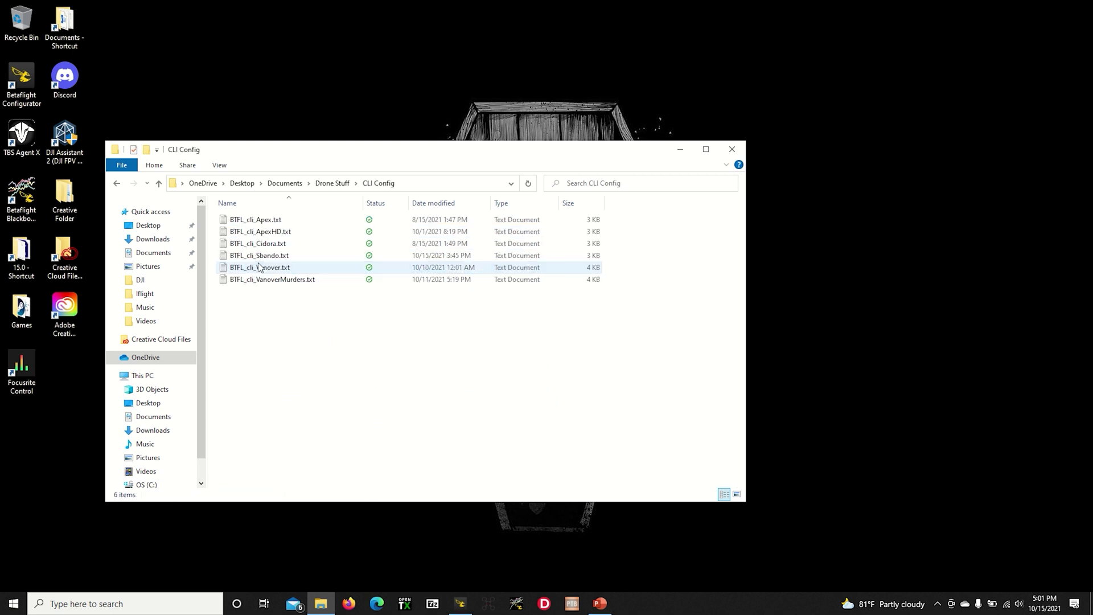
double_click(264, 257)
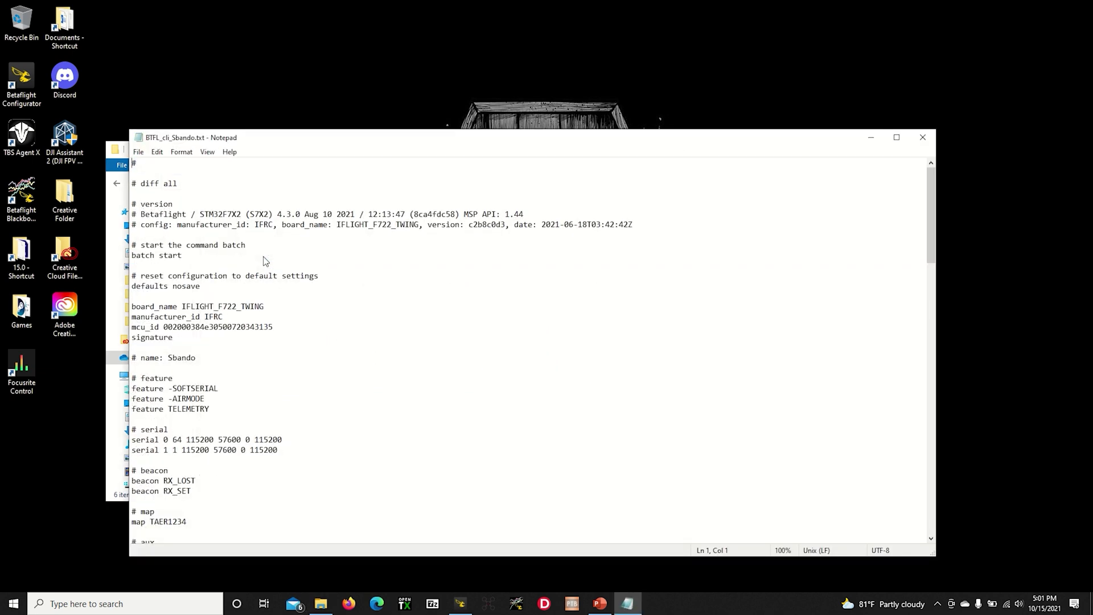
scroll(423, 357, down, 1)
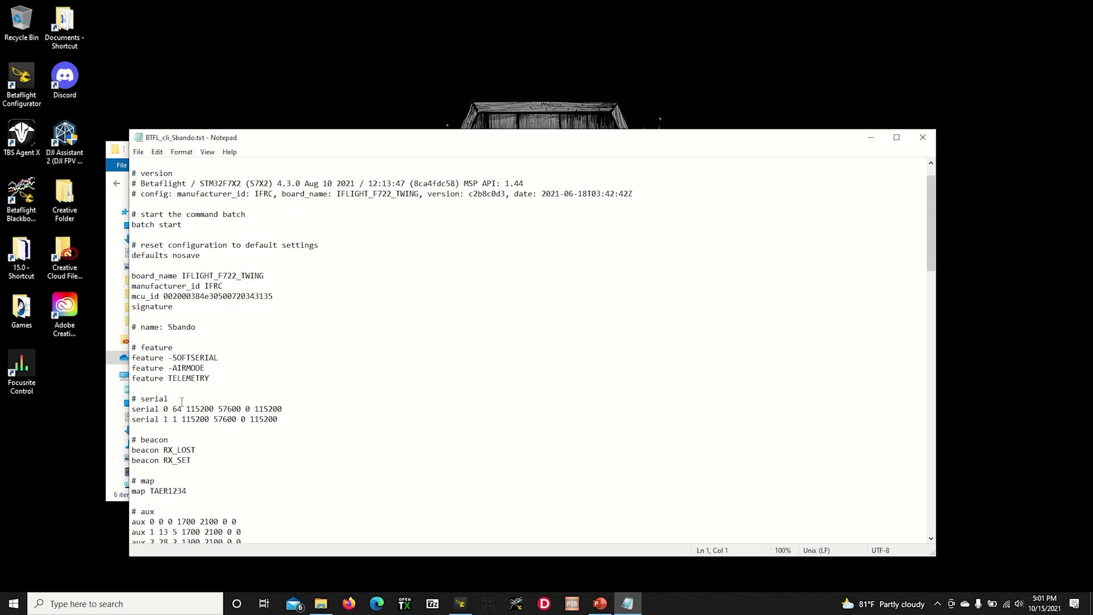
drag(291, 421, 133, 394)
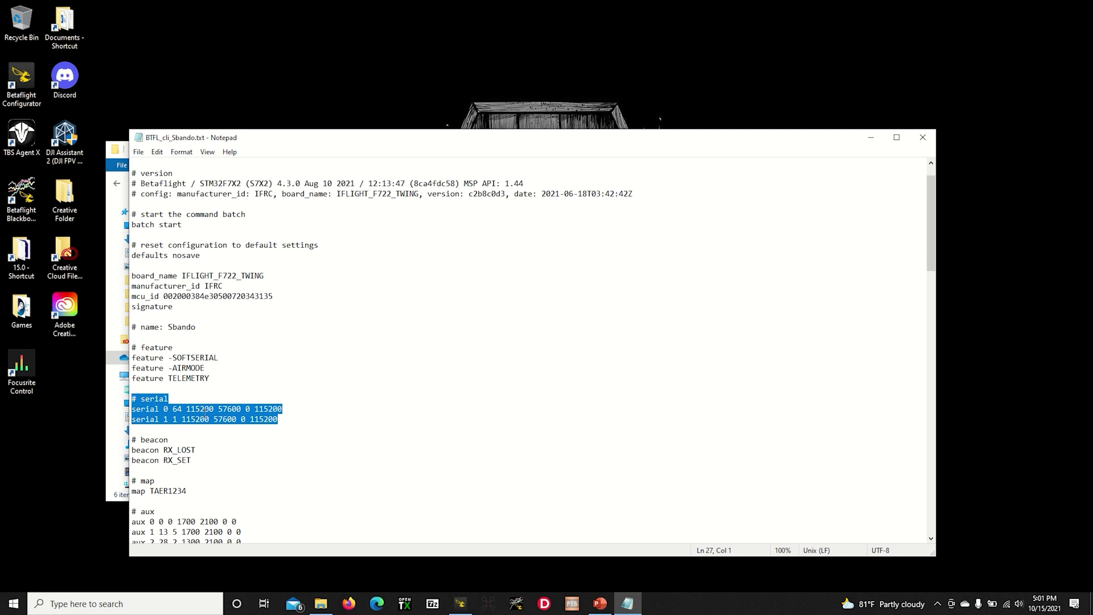
click(460, 603)
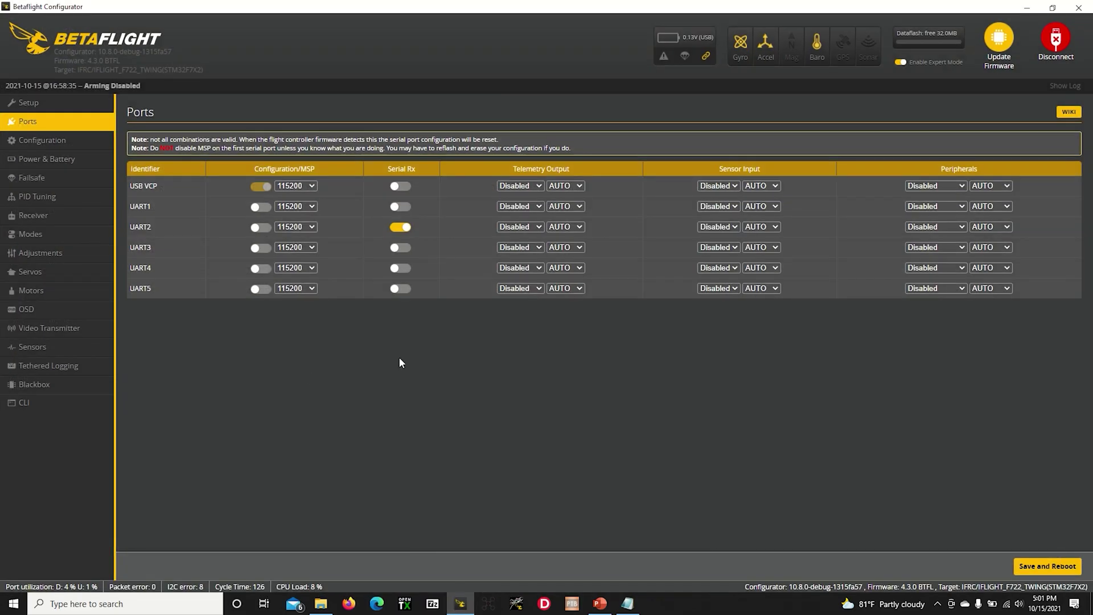
click(66, 403)
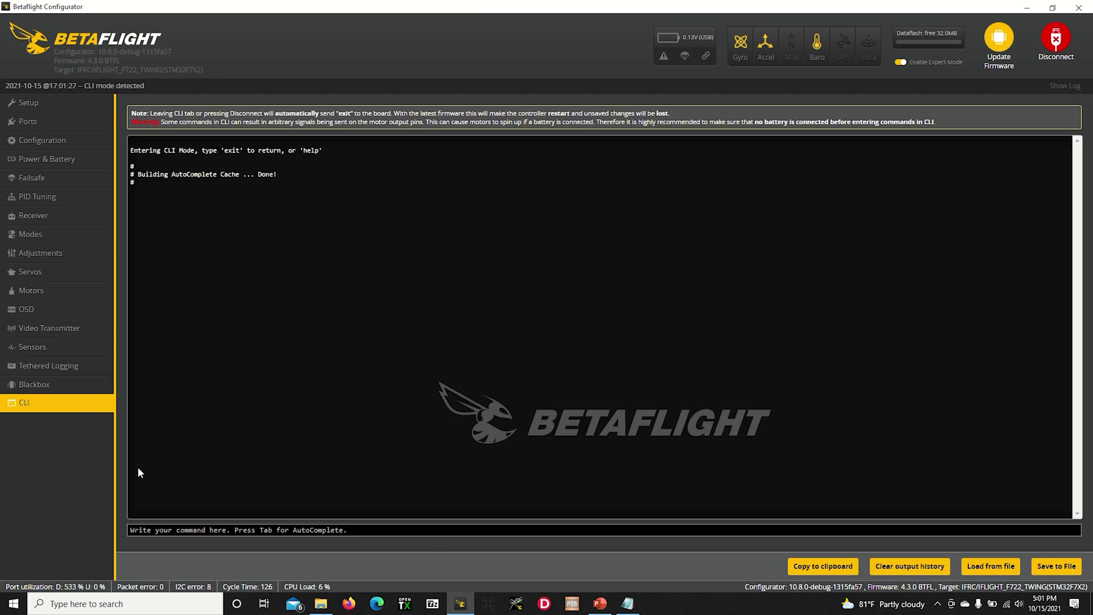
key(ctrl+v)
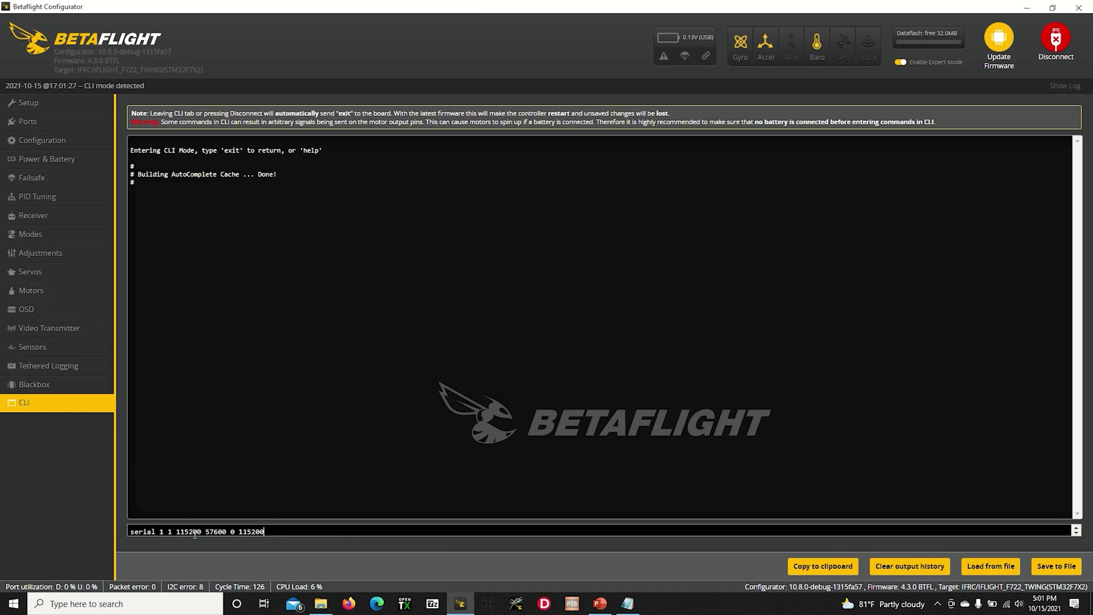
key(Return)
text(exit)
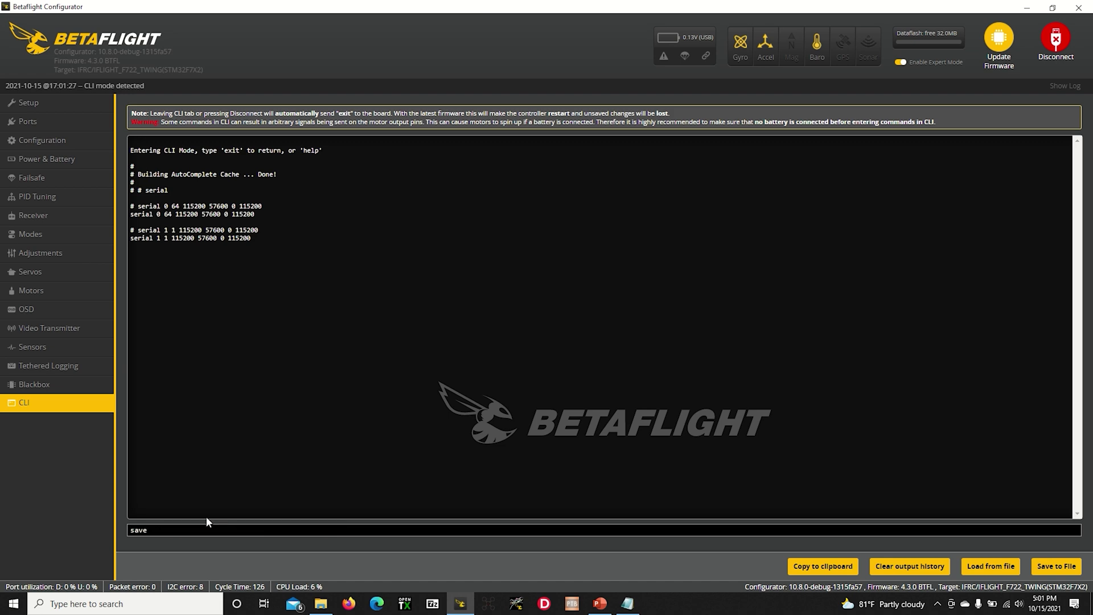
key(Return)
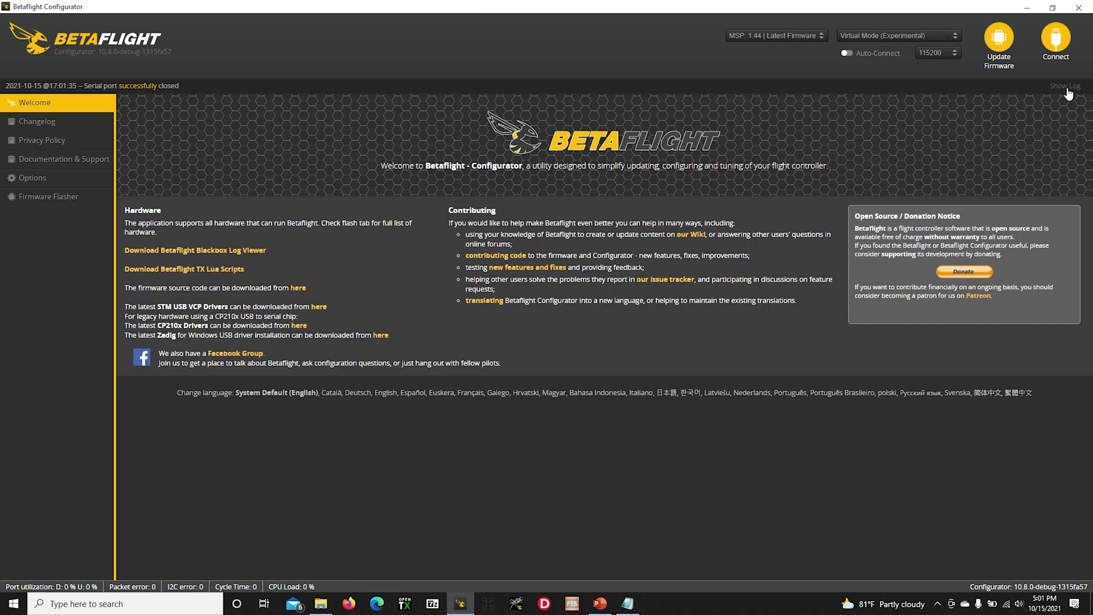
click(1056, 39)
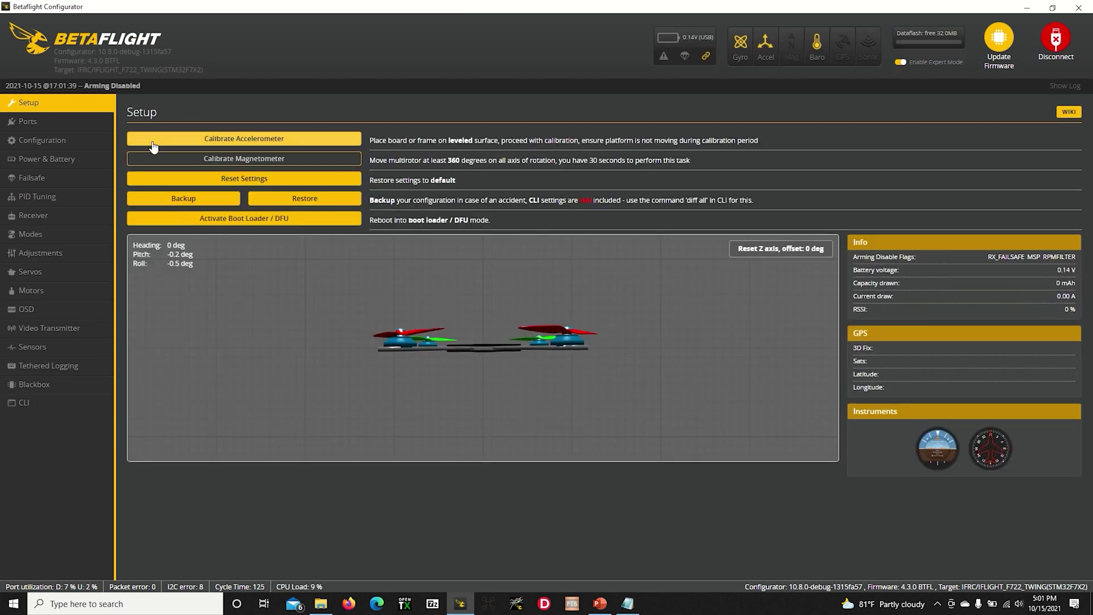
click(51, 117)
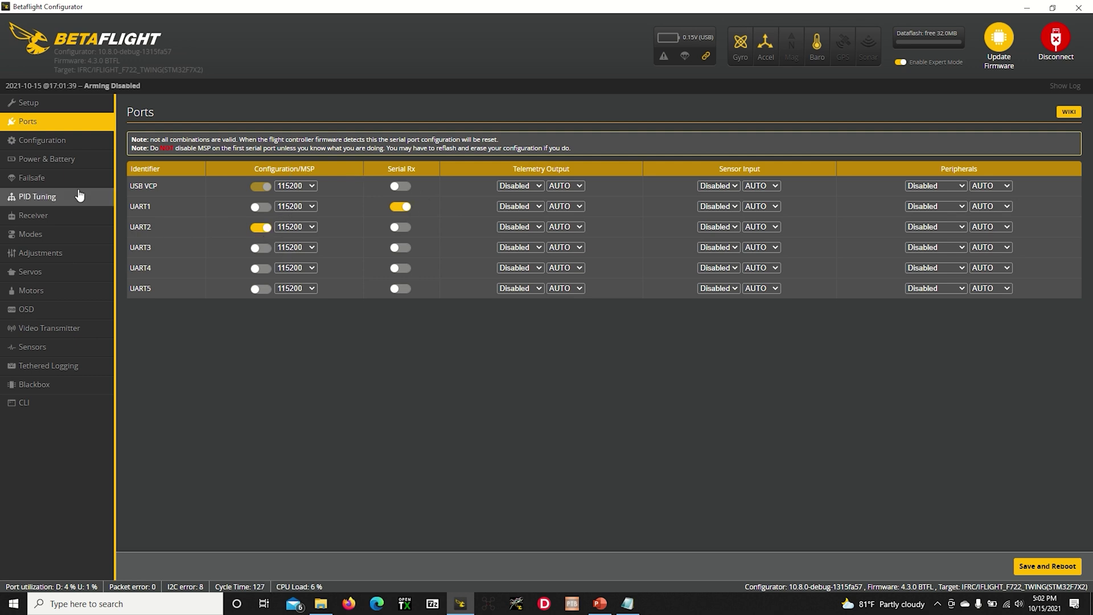
- Disable the accelerometer, barometer and magnetometer in the system configuration
click(73, 142)
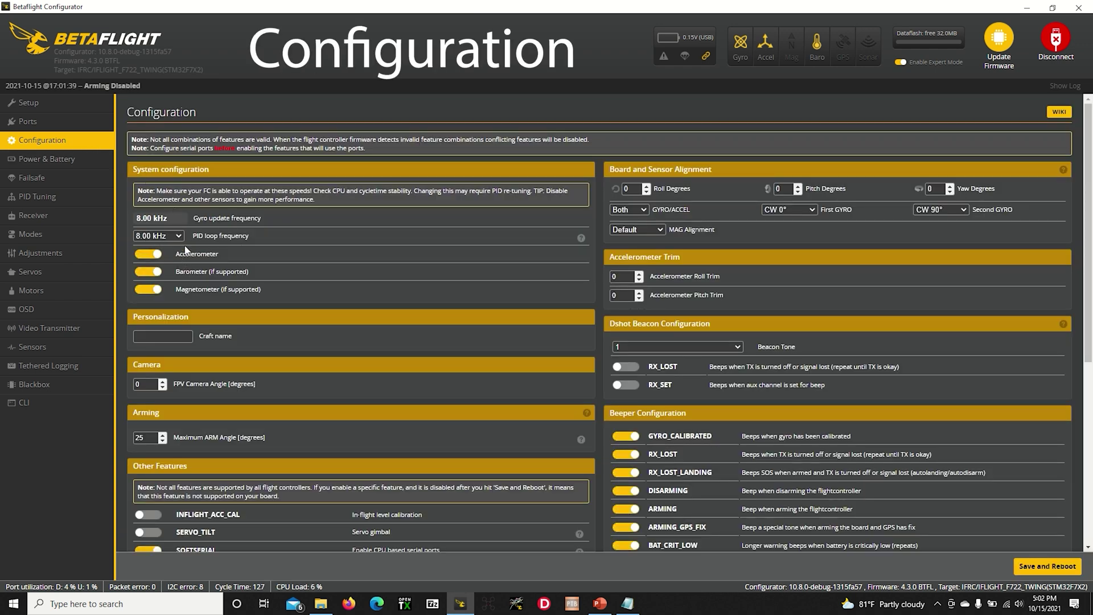
scroll(279, 274, down, 3)
scroll(279, 274, up, 2)
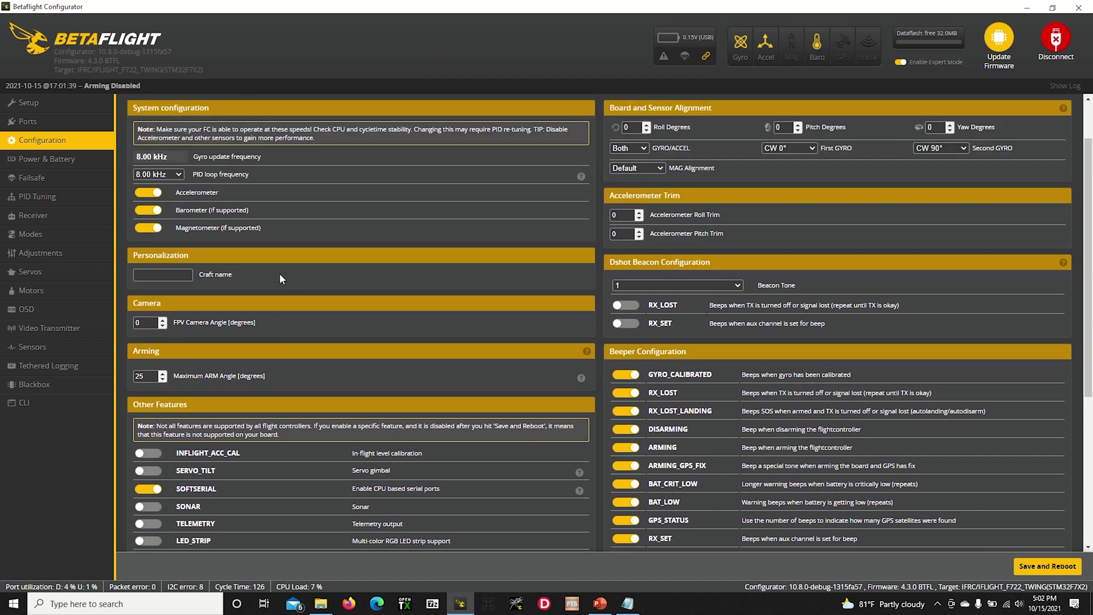
scroll(279, 273, up, 1)
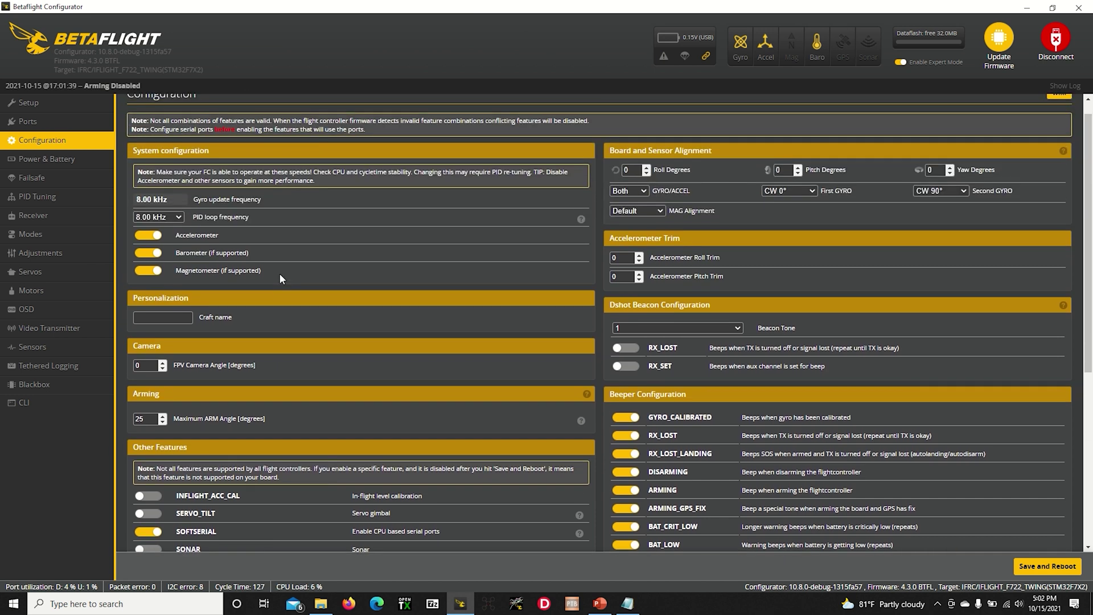
click(152, 252)
click(151, 271)
click(148, 235)
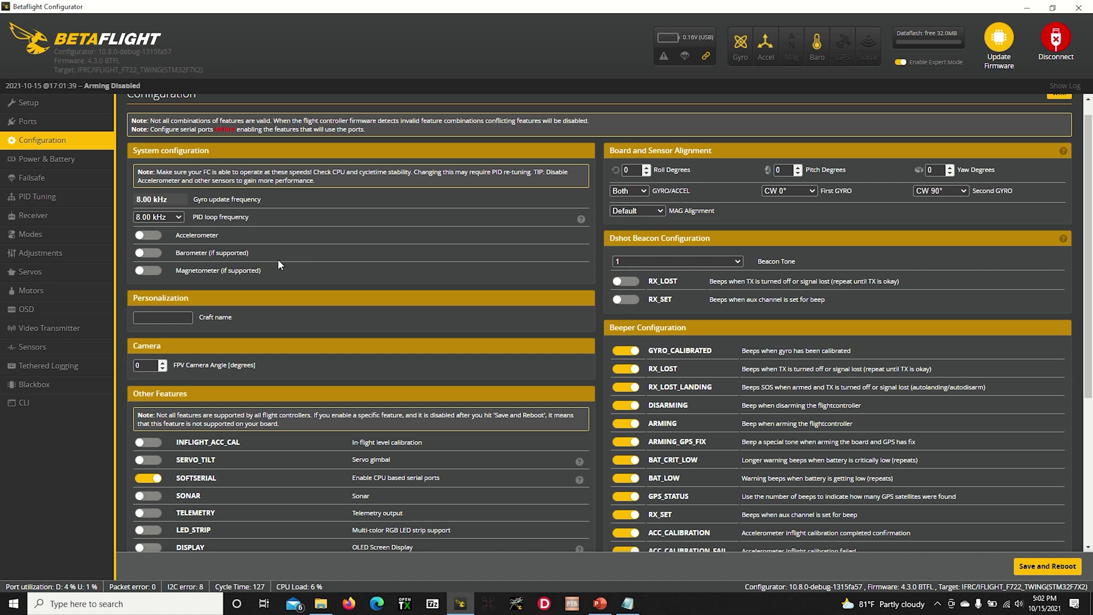
click(149, 235)
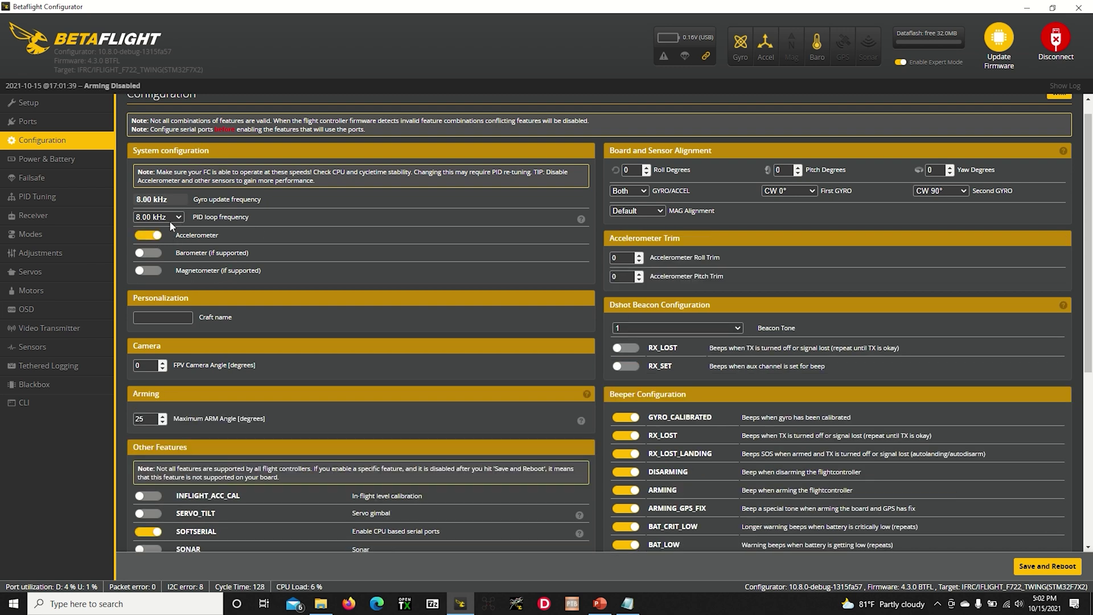
click(148, 238)
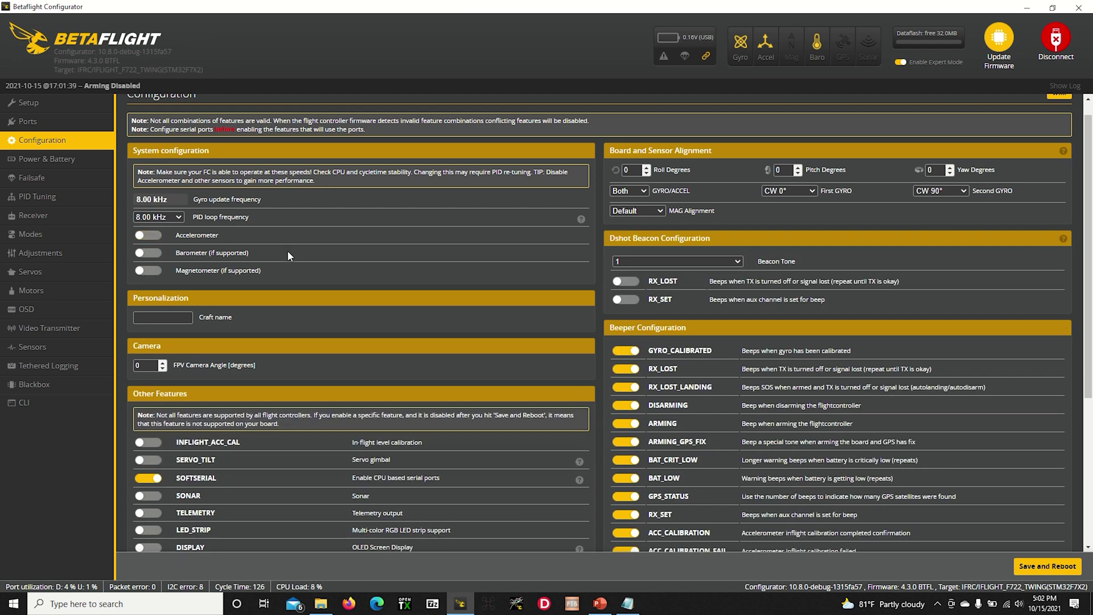
- Set the craft name to Sbando
click(174, 315)
text(S)
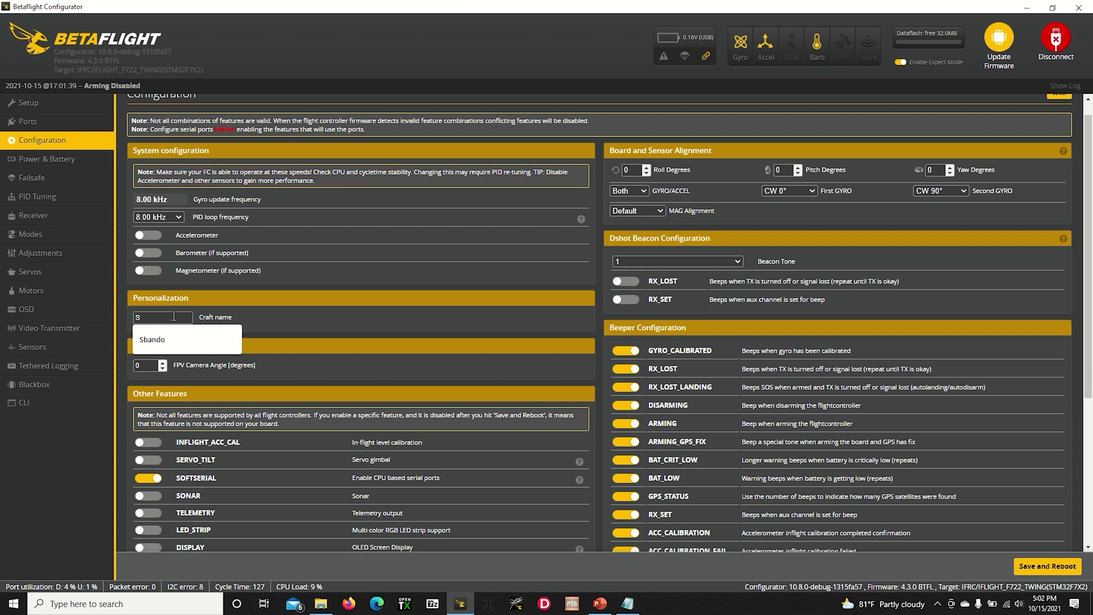
text(bando)
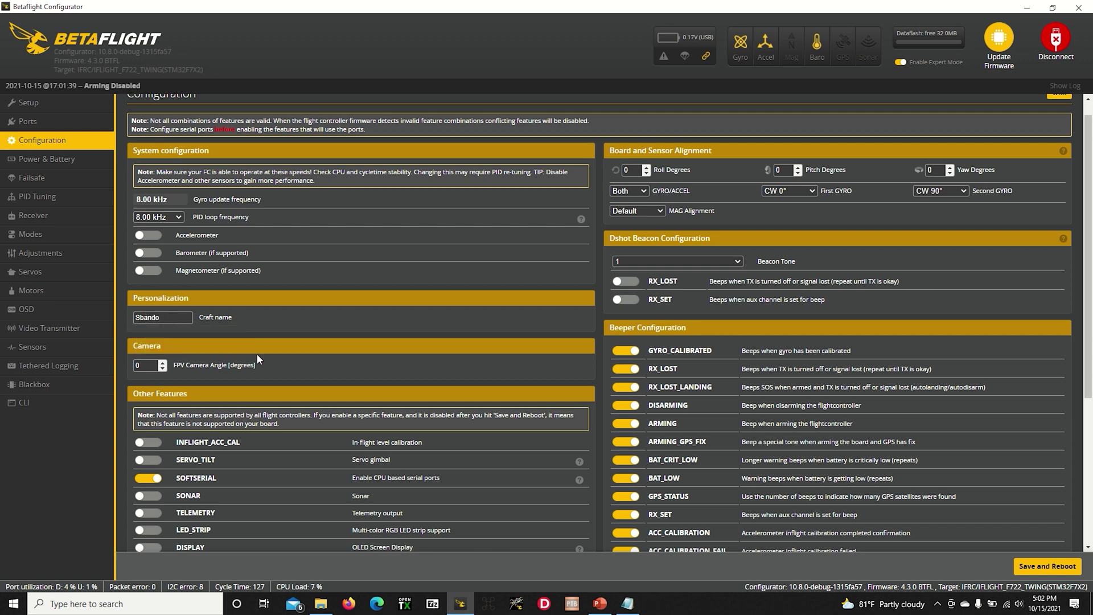
- Compare the Other Features settings with the feature lines in the BTFL_cli_Sbando.txt backup
scroll(378, 336, down, 4)
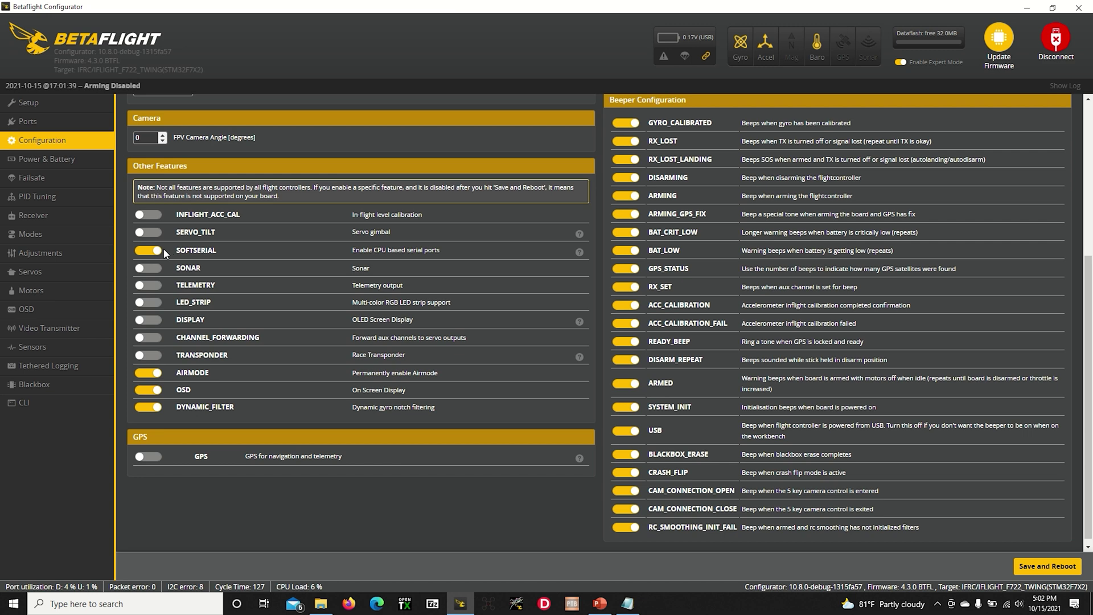
click(321, 604)
click(627, 604)
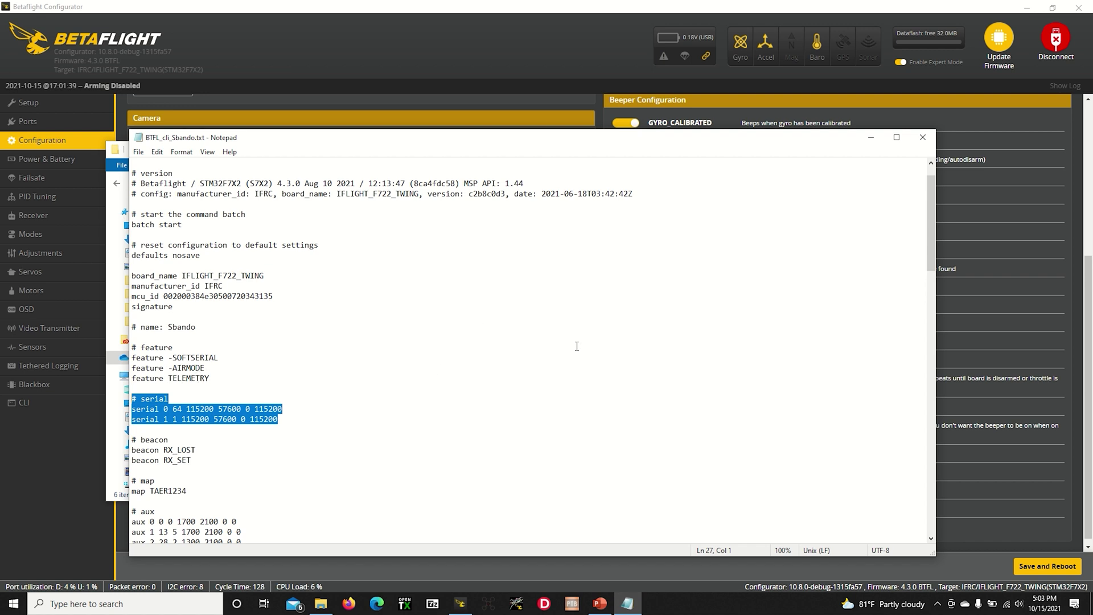
click(67, 562)
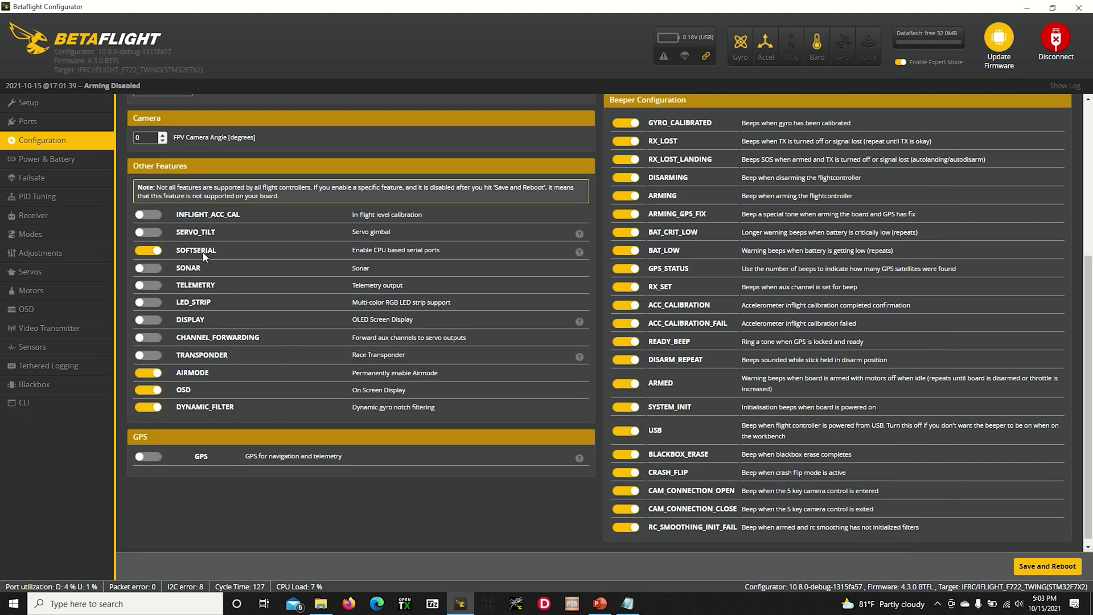
- Disable SOFTSERIAL and AIRMODE and enable TELEMETRY in the Other Features settings
click(151, 253)
click(153, 288)
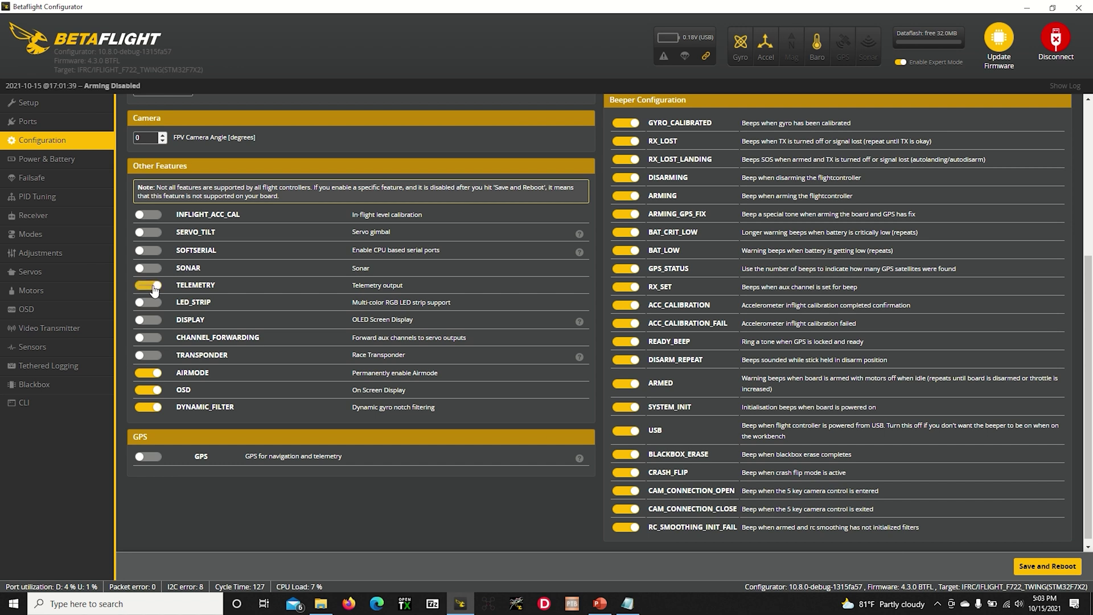
click(155, 376)
- Enable the RX_LOST and RX_SET beeps in the Dshot Beacon Configuration
scroll(289, 433, up, 2)
scroll(288, 429, up, 2)
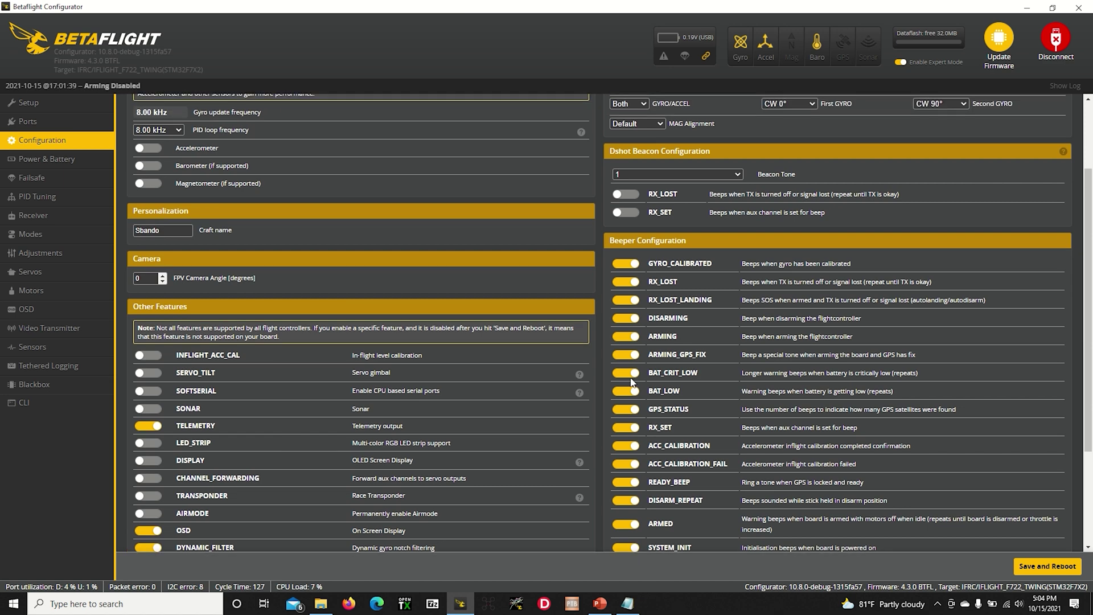
scroll(760, 247, up, 3)
click(635, 300)
click(633, 319)
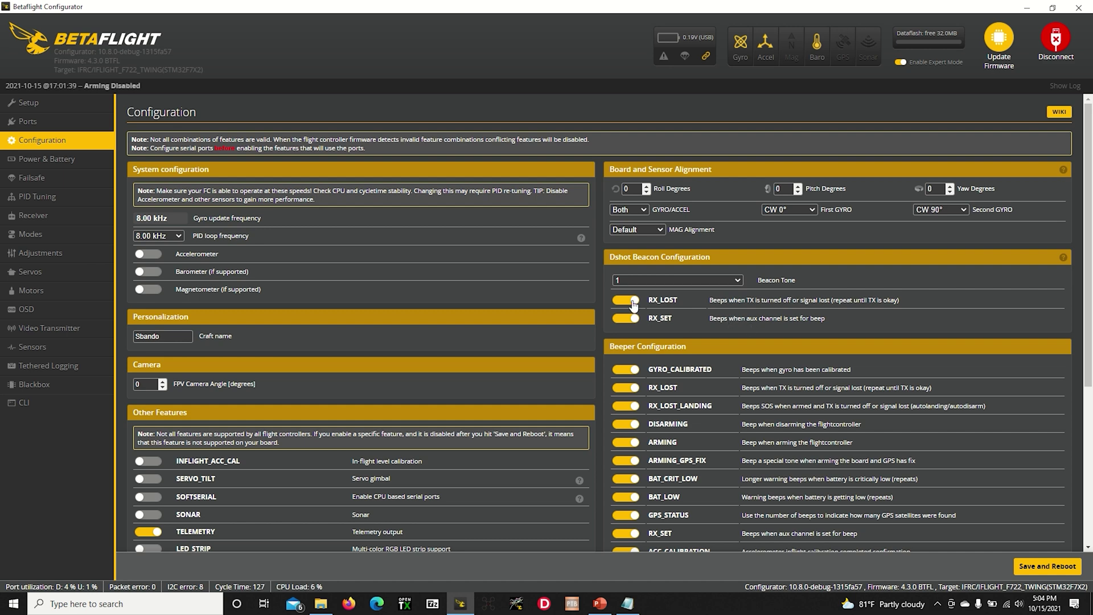
- Review the configuration settings, save them with a reboot, and reconnect to the flight controller
scroll(867, 294, down, 3)
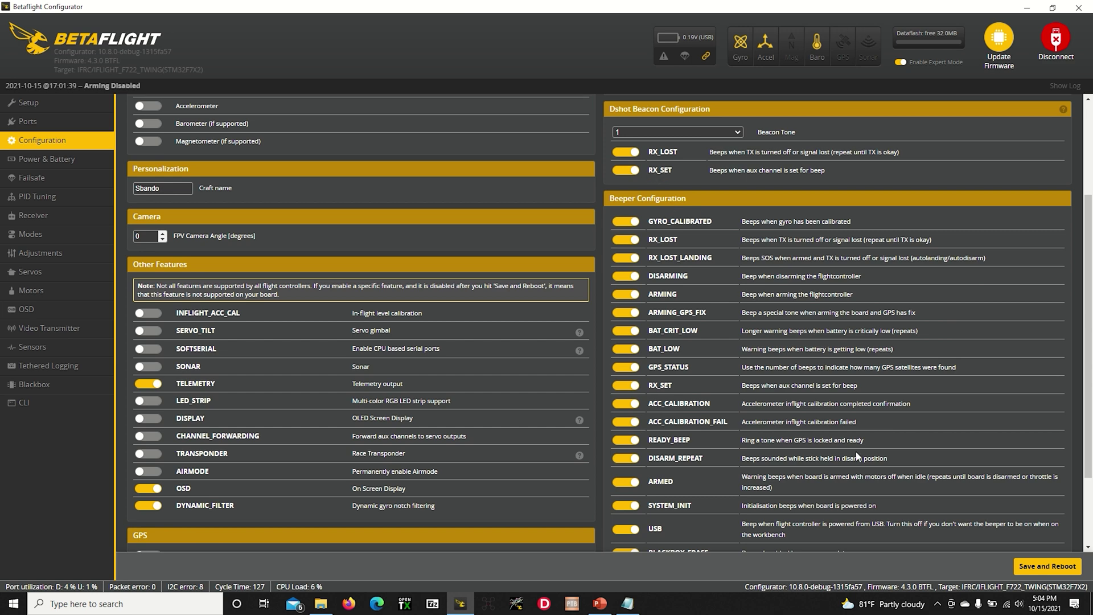
scroll(855, 450, down, 2)
scroll(855, 451, up, 3)
scroll(855, 450, down, 3)
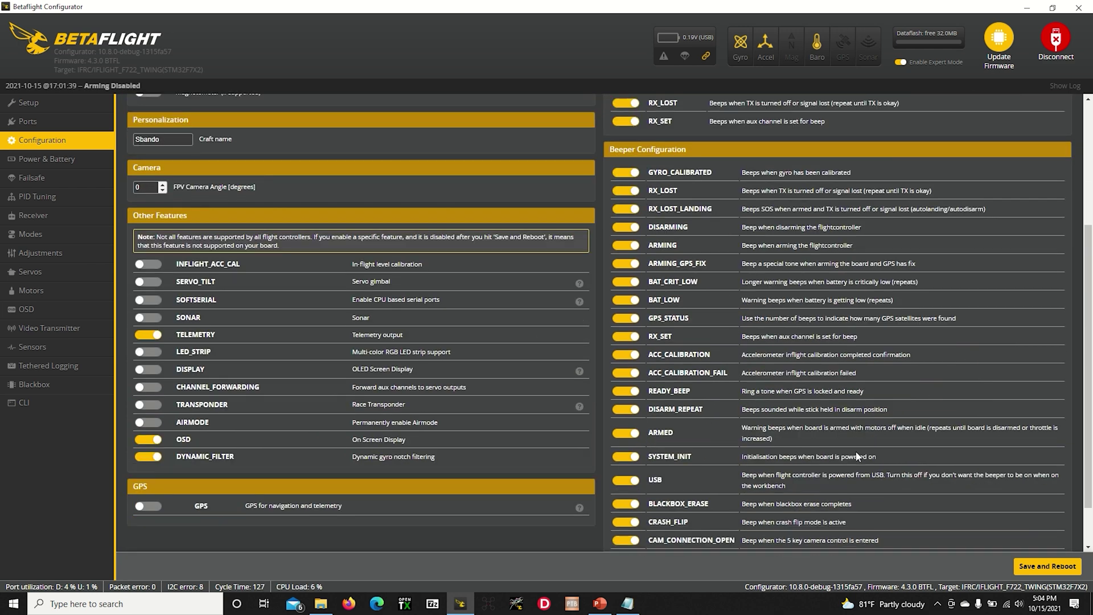
scroll(750, 382, up, 4)
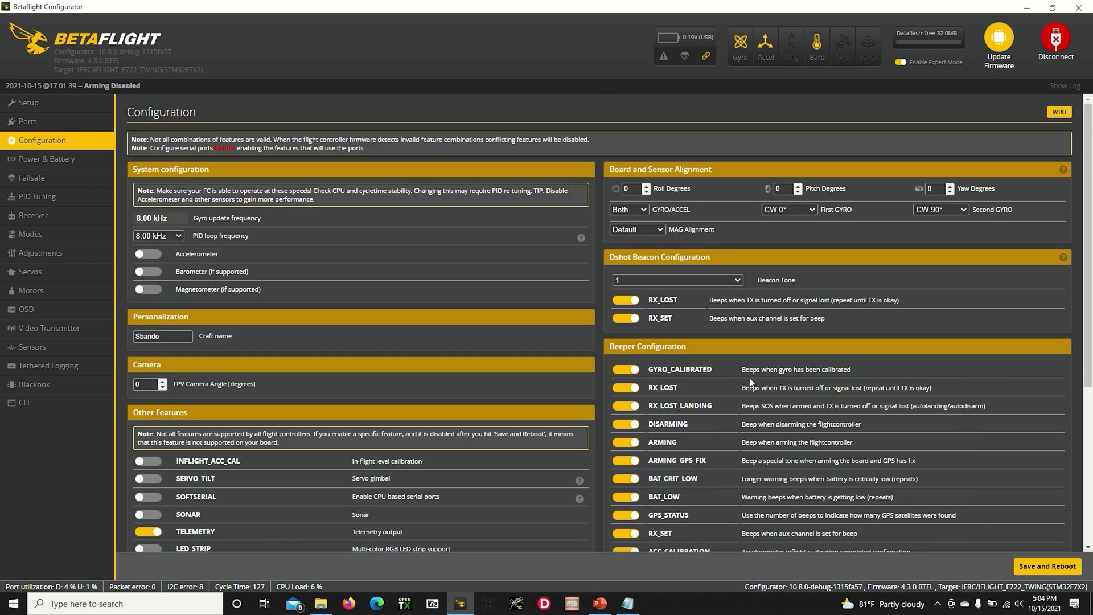
scroll(751, 383, down, 5)
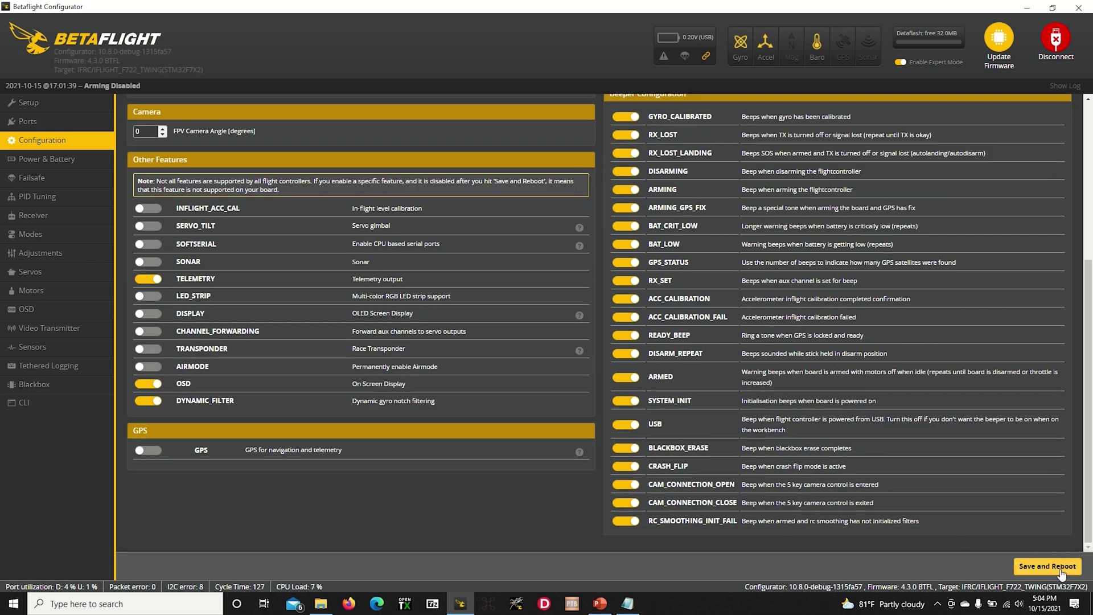
click(1060, 567)
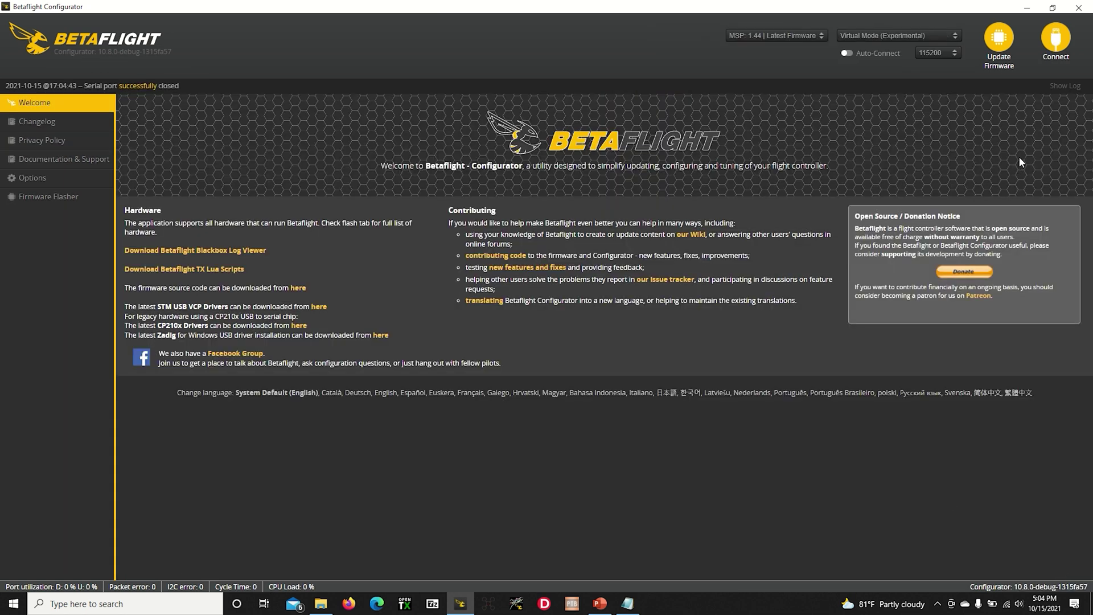
click(1056, 39)
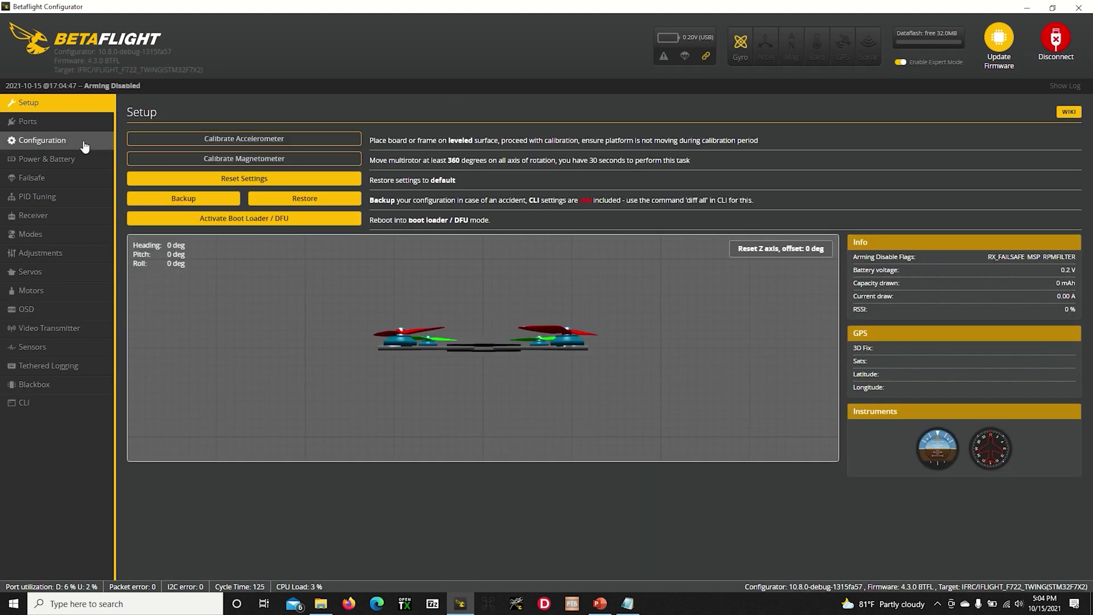
- Set the maximum cell voltage to 4.35 in the battery settings and save
click(60, 158)
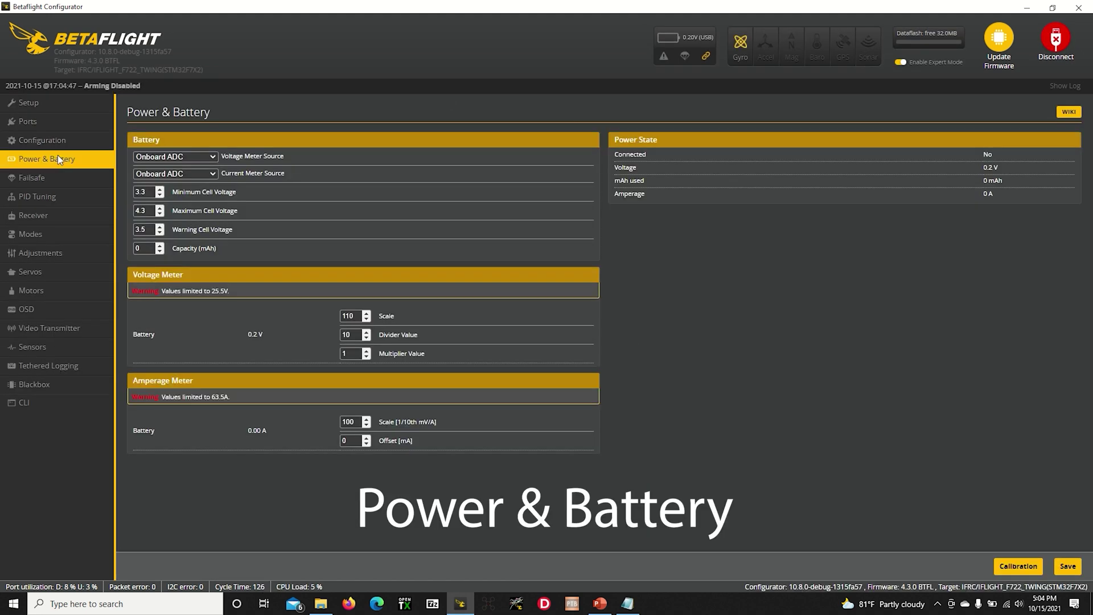
click(153, 206)
text(5)
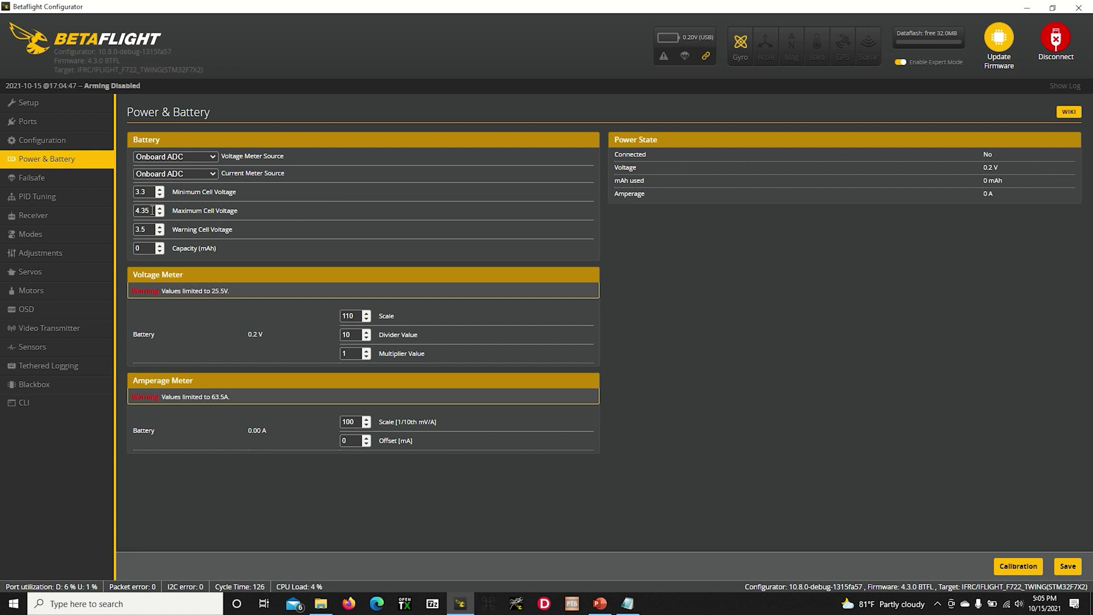
click(1068, 567)
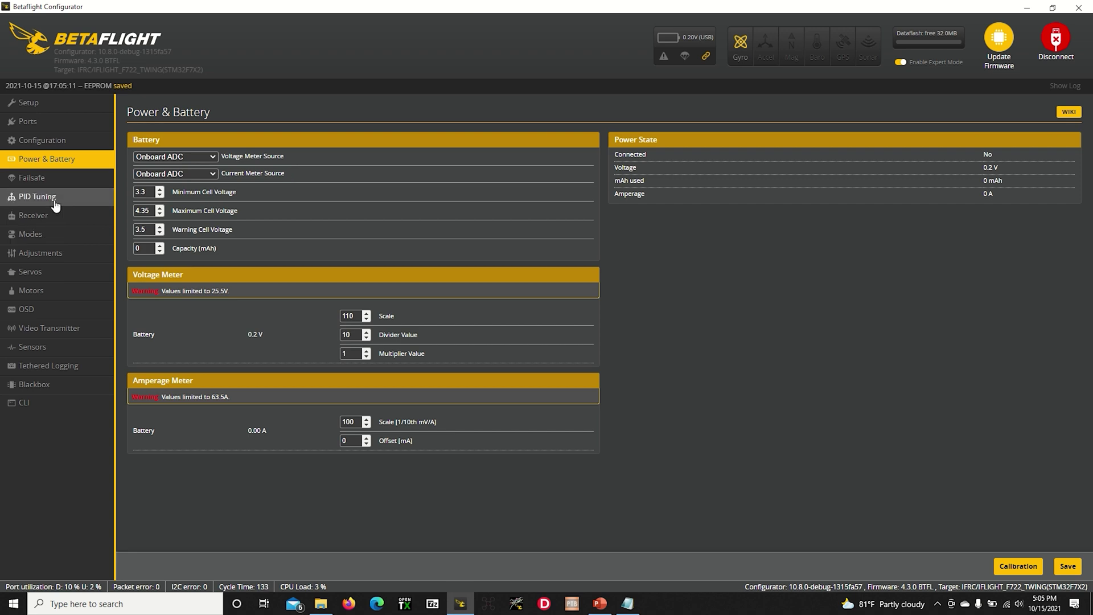
- Examine the failsafe settings, the PID profile sliders and the filter settings
click(70, 181)
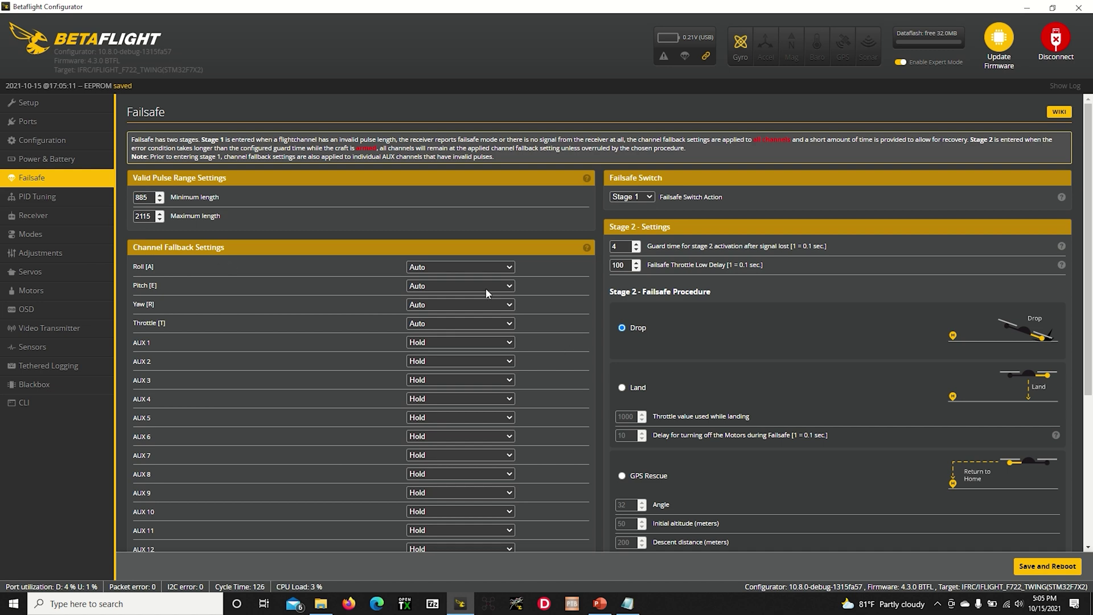
click(31, 198)
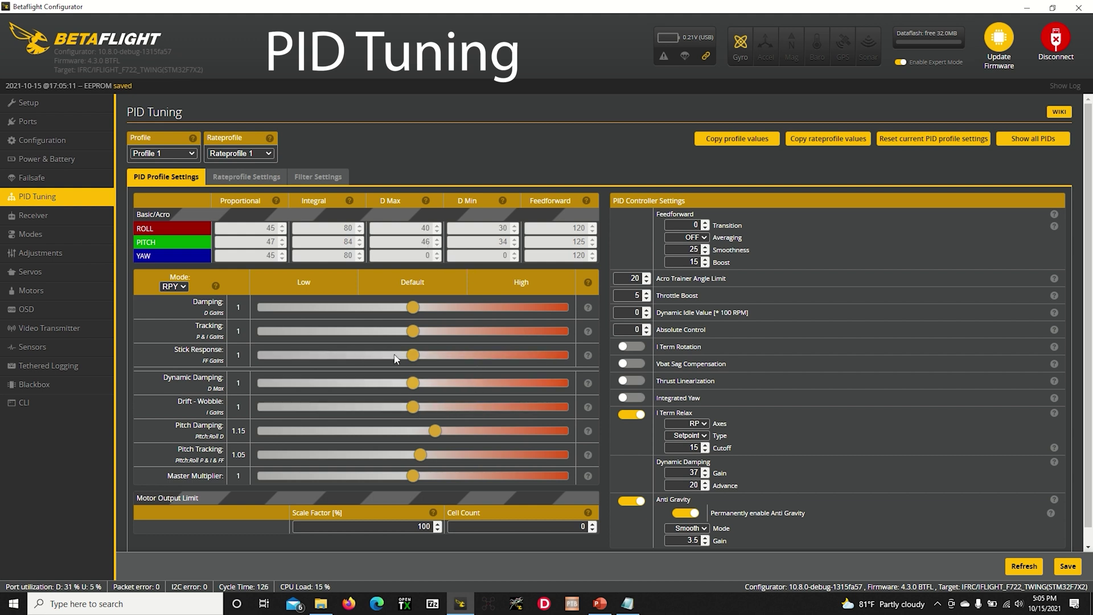
scroll(515, 384, down, 1)
scroll(515, 385, up, 1)
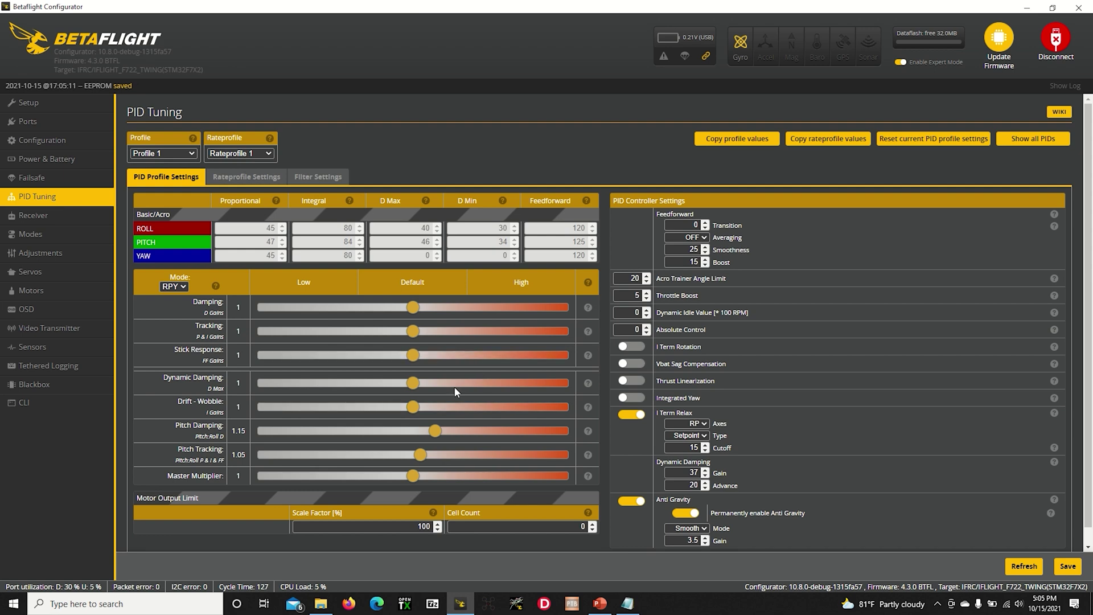
click(316, 178)
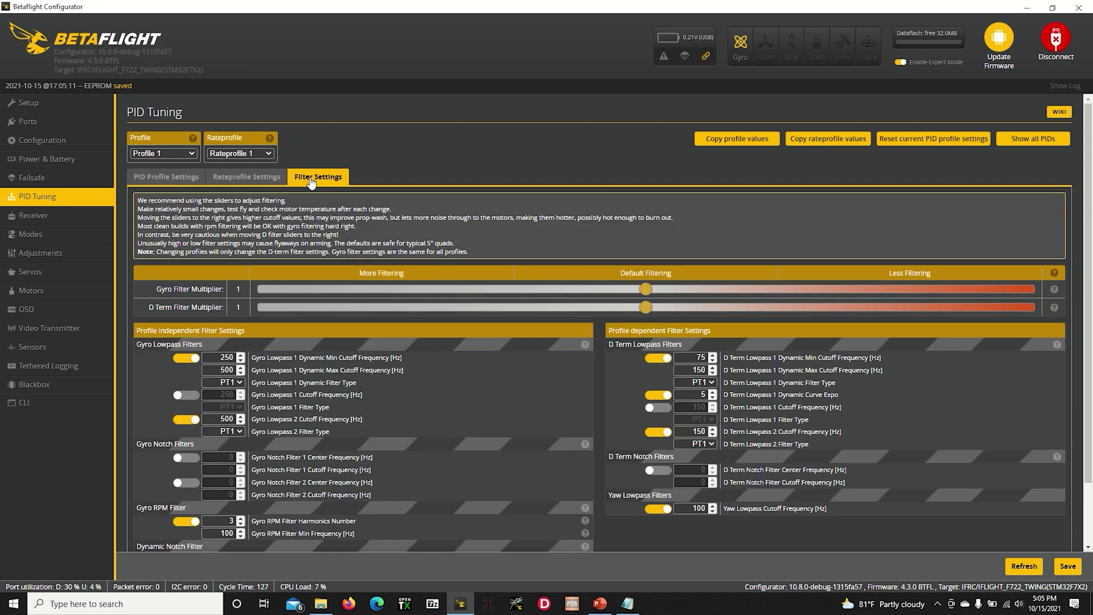
- Enable Thrust Linearization at 25 % in the PID profile settings and save
click(180, 179)
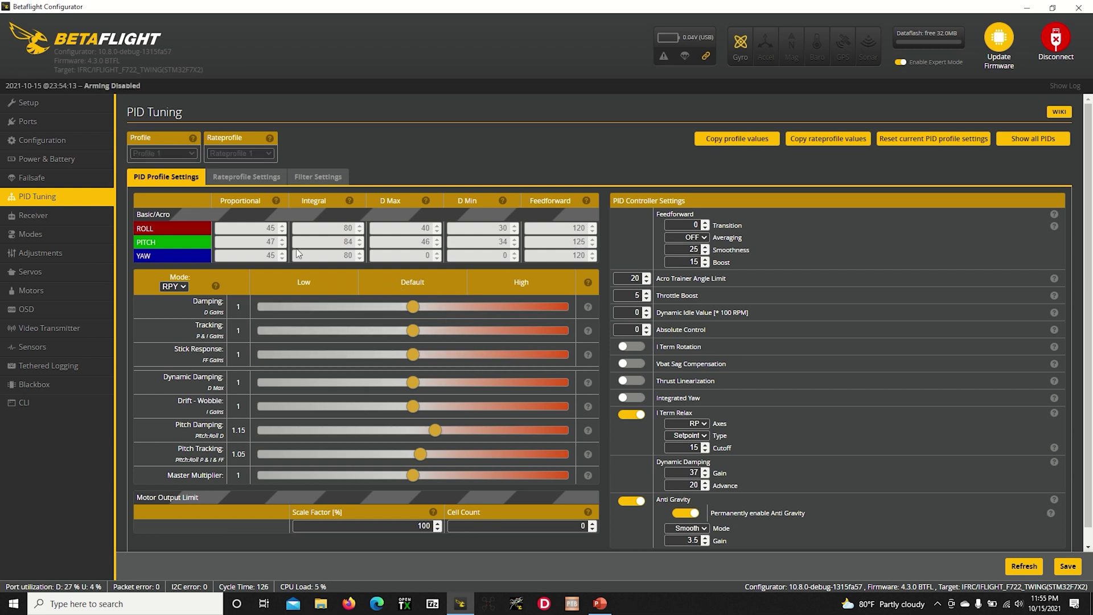
click(636, 382)
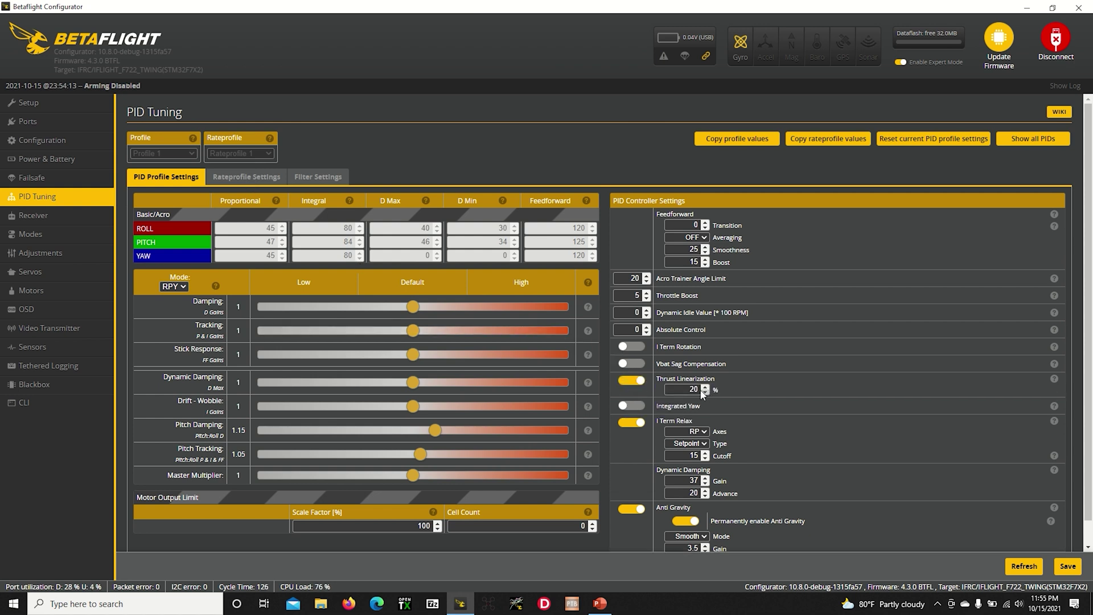
key(BackSpace)
text(5)
click(1067, 566)
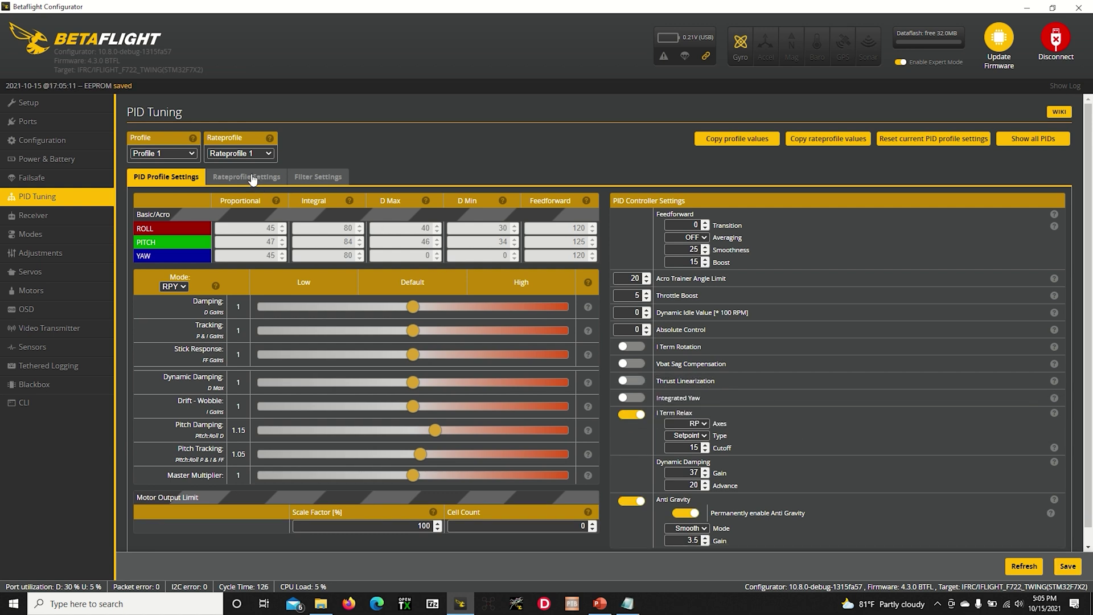
- Change the rates type of Rateprofile 1 to Betaflight and accept the change to a default curve
click(252, 178)
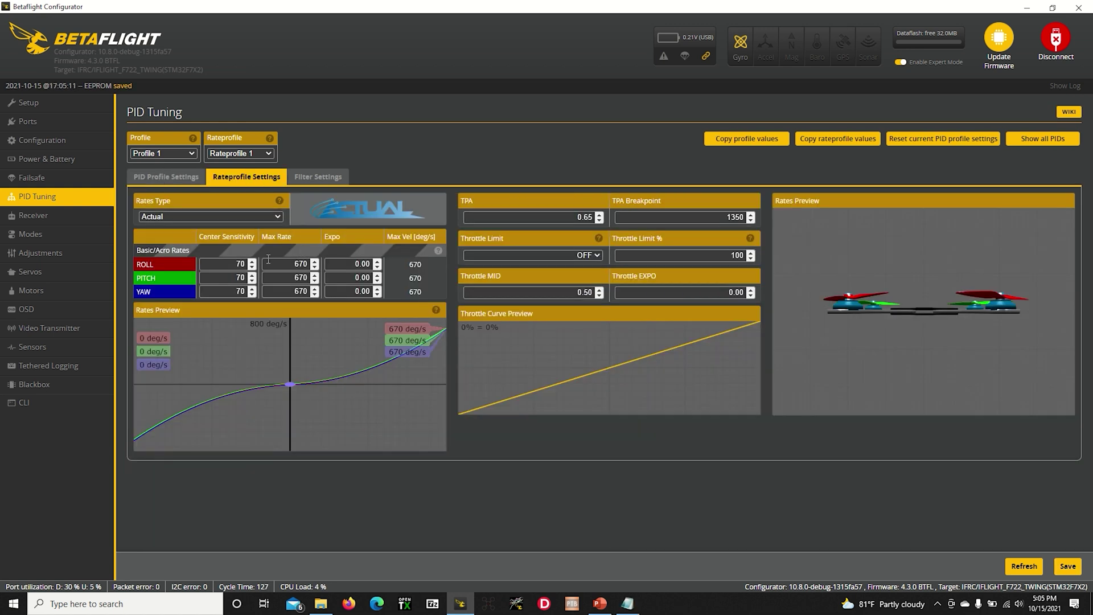
click(271, 220)
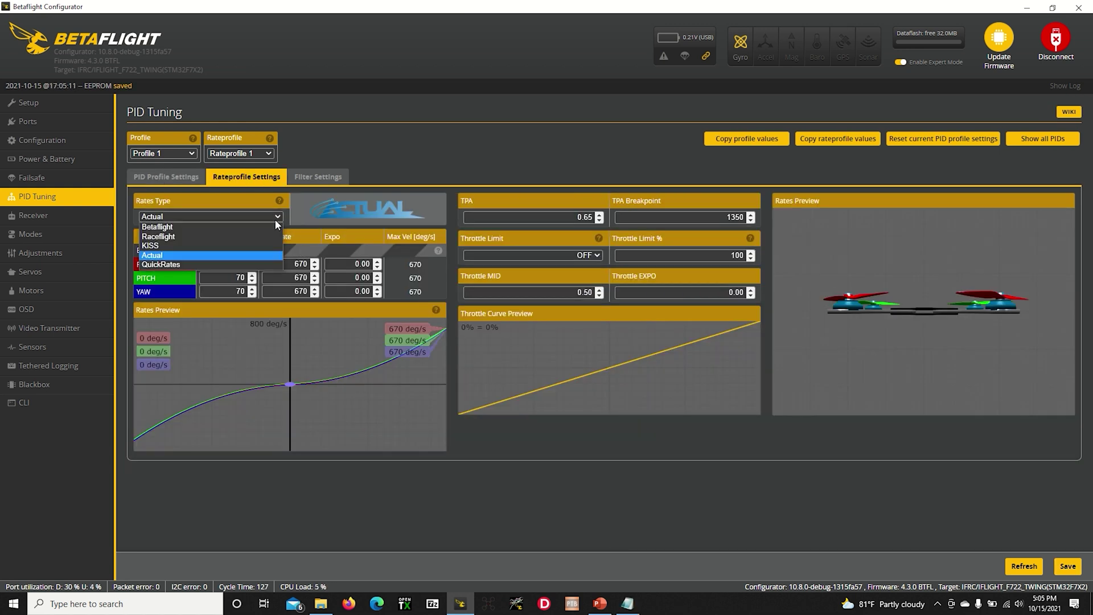
click(264, 225)
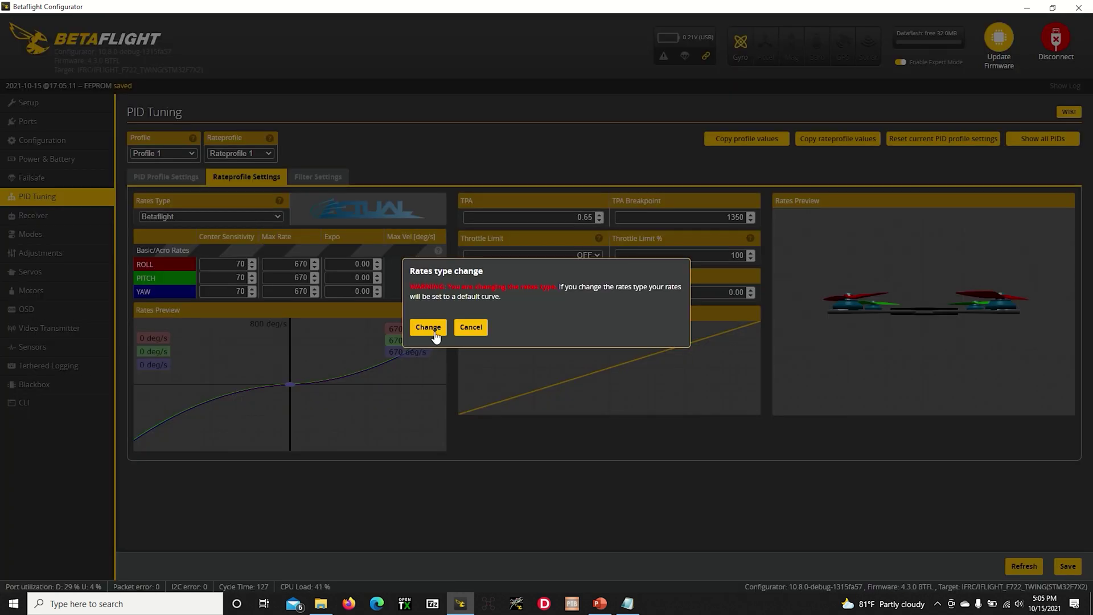
click(434, 330)
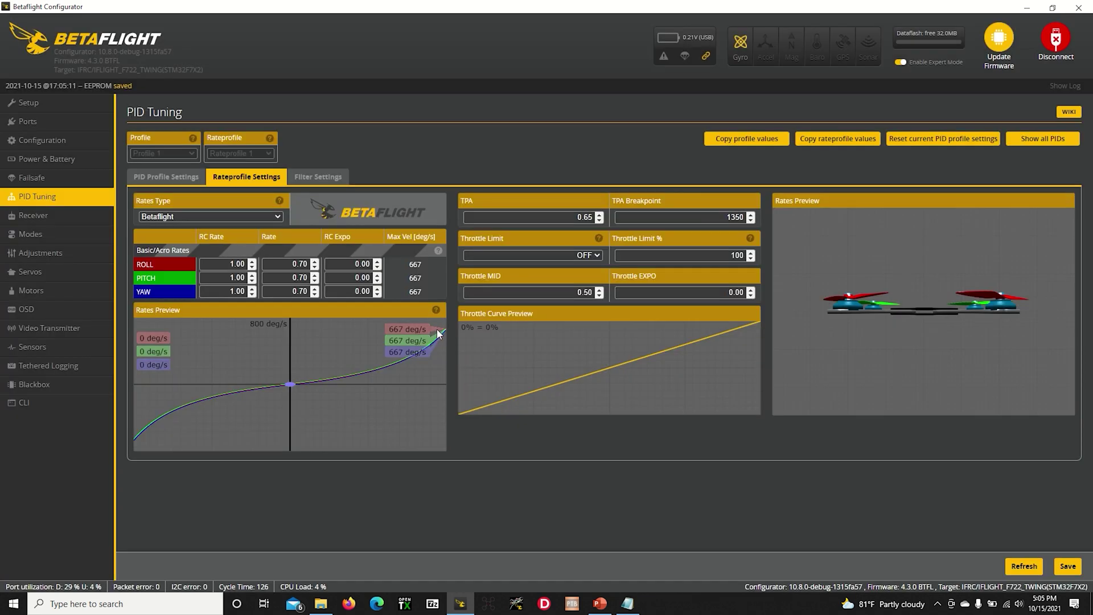
- Set roll and pitch to RC Rate 2.23, Rate 0.00, RC Expo 0.60, and yaw to 2.11, 0.19, 0.60
click(234, 264)
key(BackSpace)
text(2)
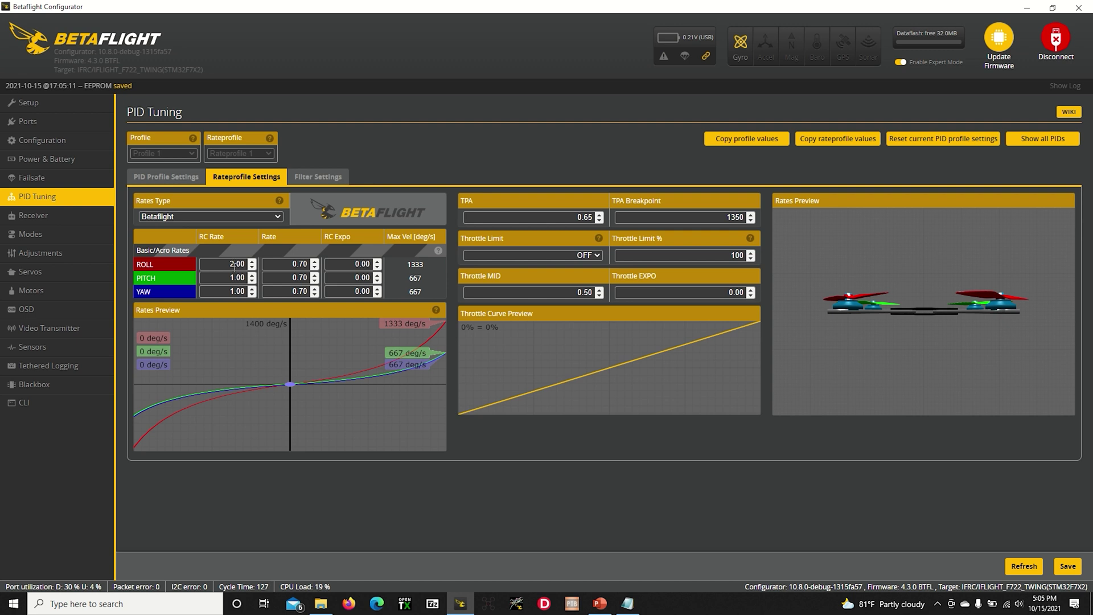
scroll(243, 263, up, 20)
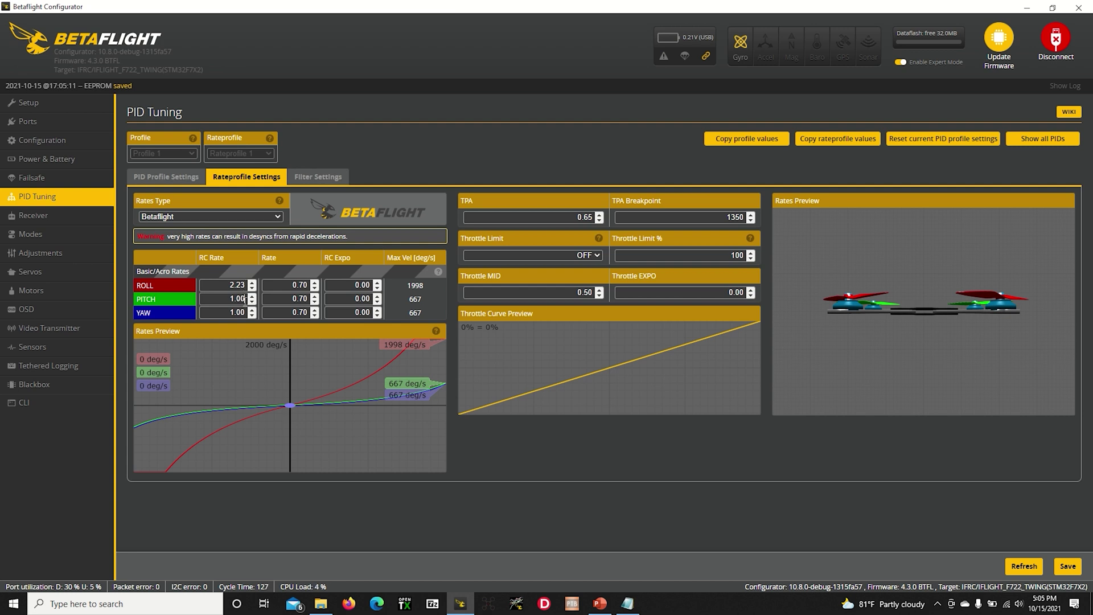
scroll(244, 299, up, 20)
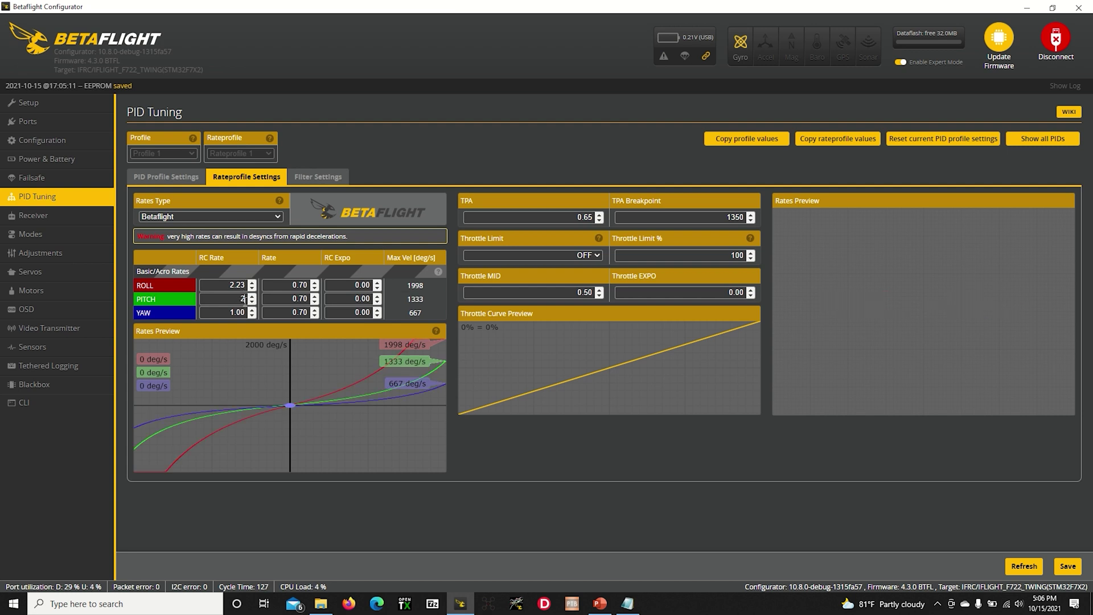
scroll(244, 298, up, 1)
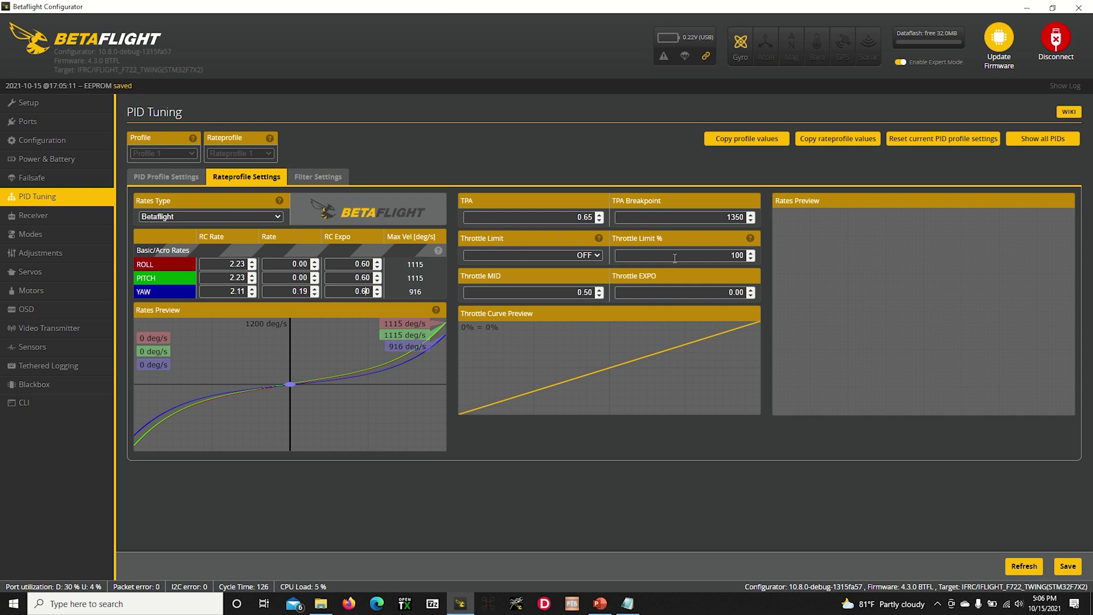
- Set TPA to 0.75 and the TPA Breakpoint to 1750, and save the rate profile
click(589, 217)
key(BackSpace)
text(7)
click(736, 217)
key(BackSpace)
text(7)
click(1060, 567)
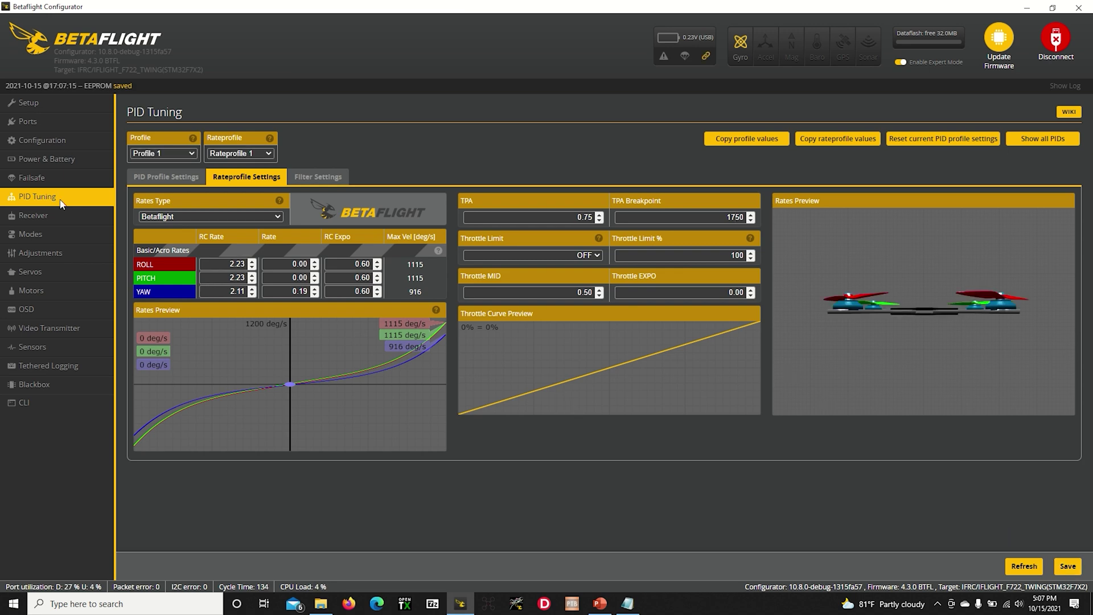
- Set the receiver mode to serial-based and the serial receiver provider to CRSF
click(51, 215)
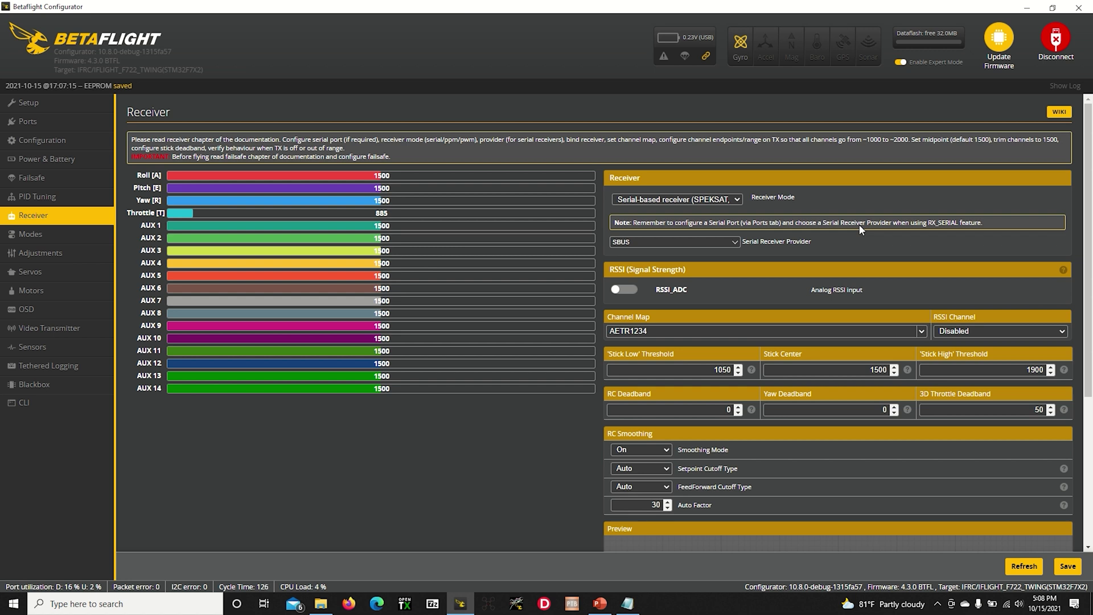
click(737, 200)
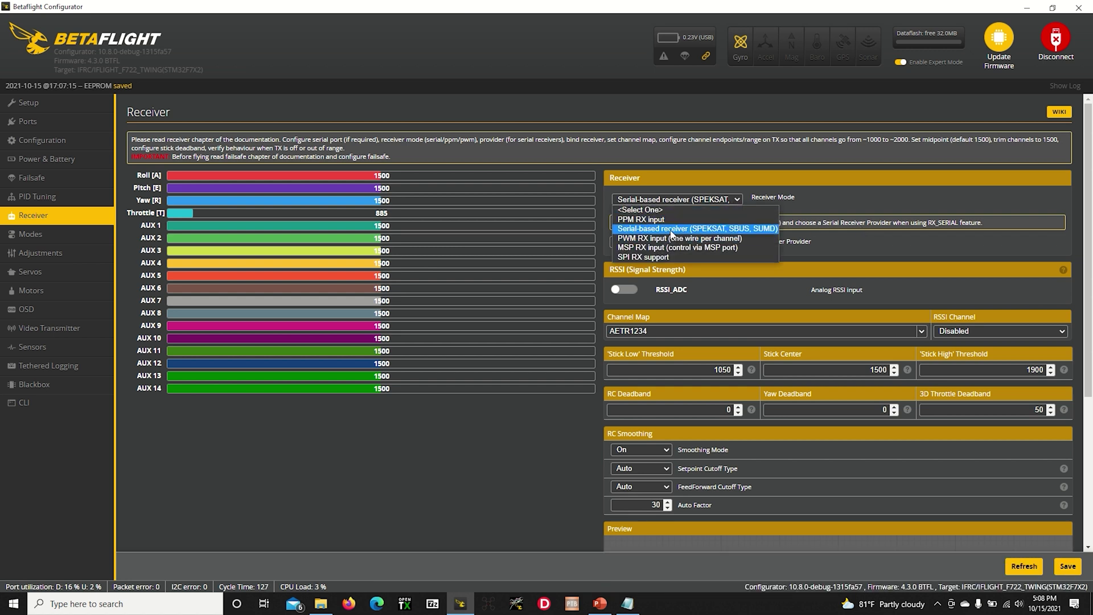
click(672, 230)
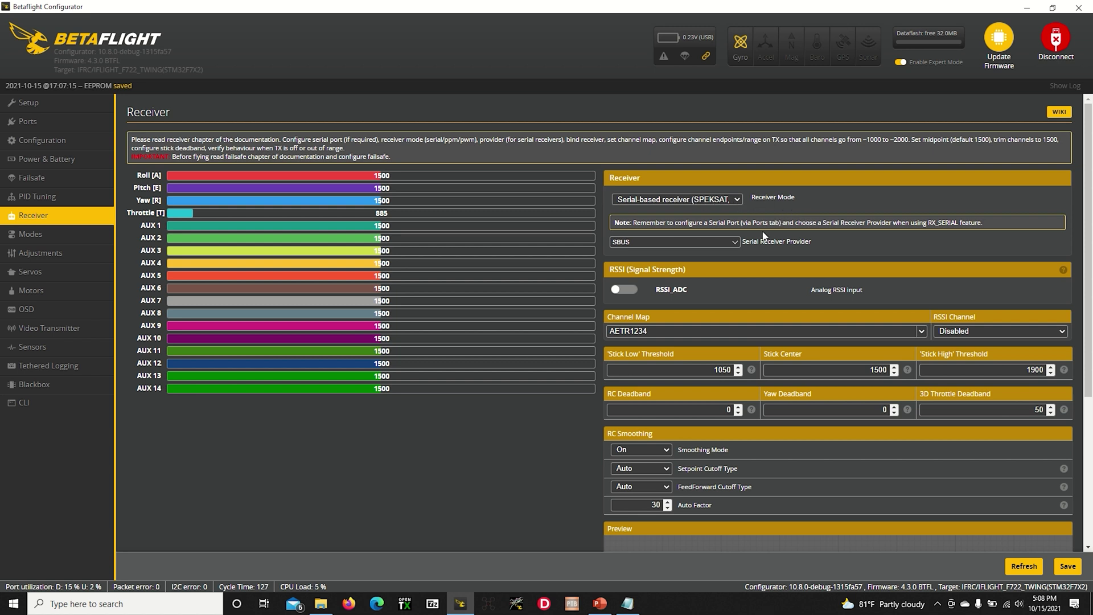
click(734, 242)
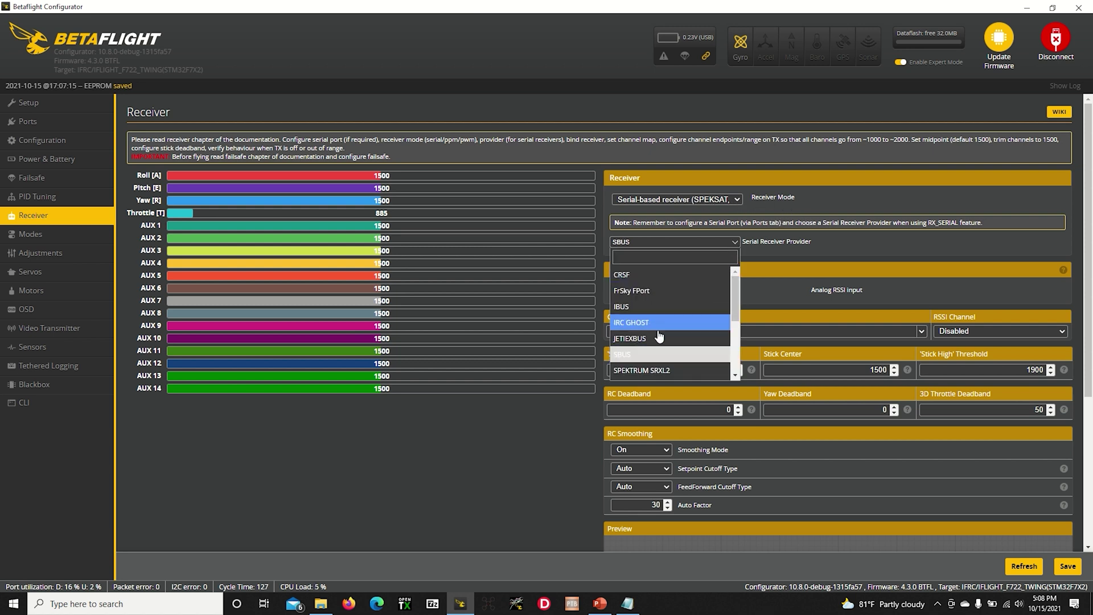
click(670, 278)
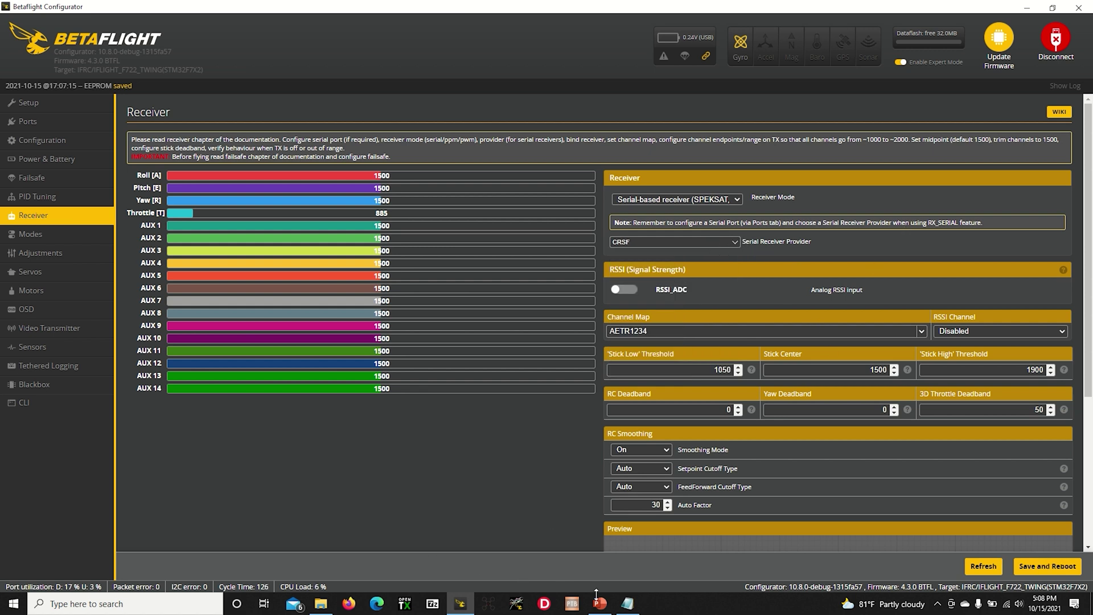
- Check the channel map and receiver values in the BTFL_cli_Sbando.txt backup
click(627, 603)
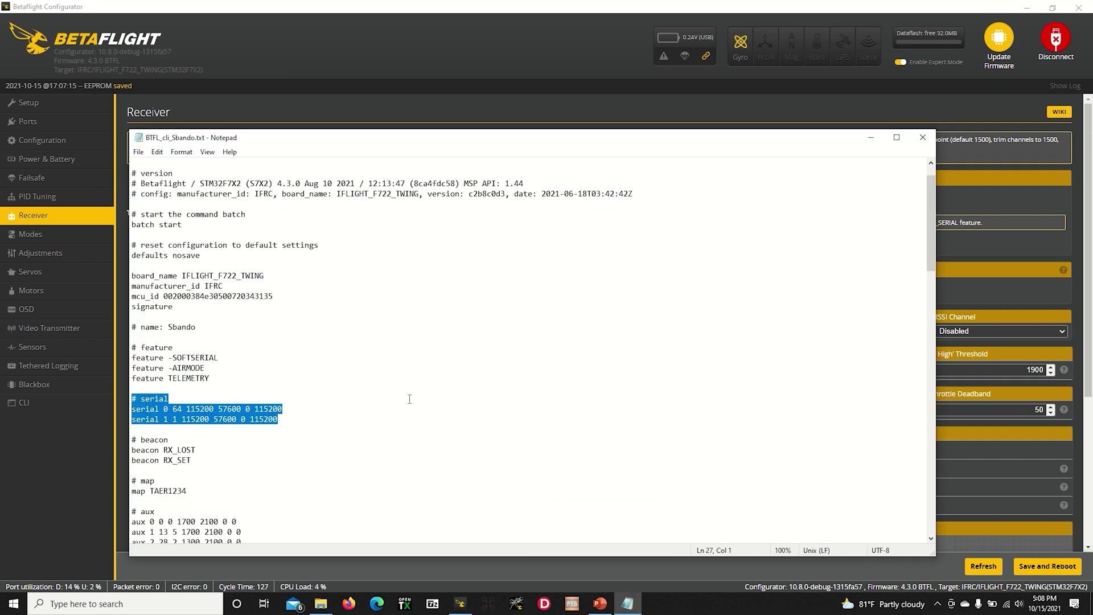
click(408, 404)
scroll(409, 399, down, 11)
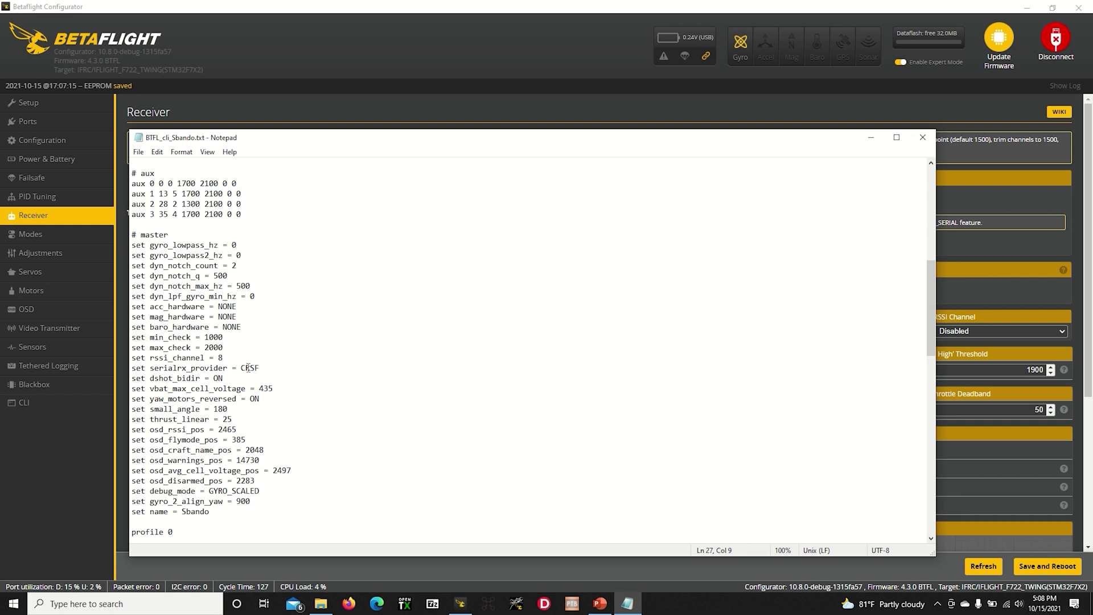
- Set the receiver's channel map to the Spektrum / Graupner / JR preset, TAER1234
click(102, 458)
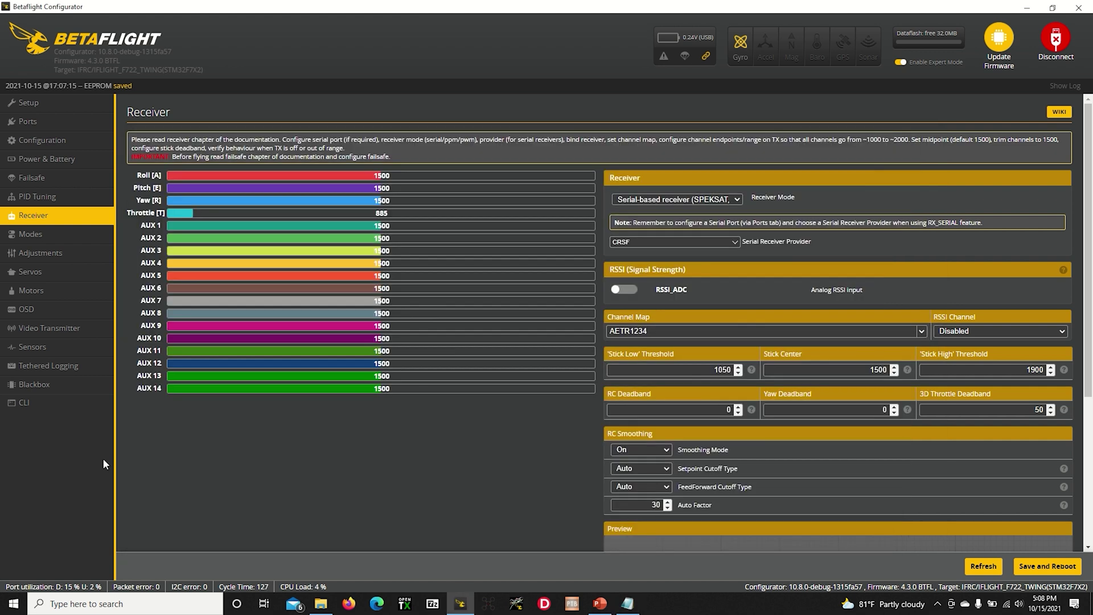
click(734, 239)
click(699, 275)
scroll(831, 243, down, 2)
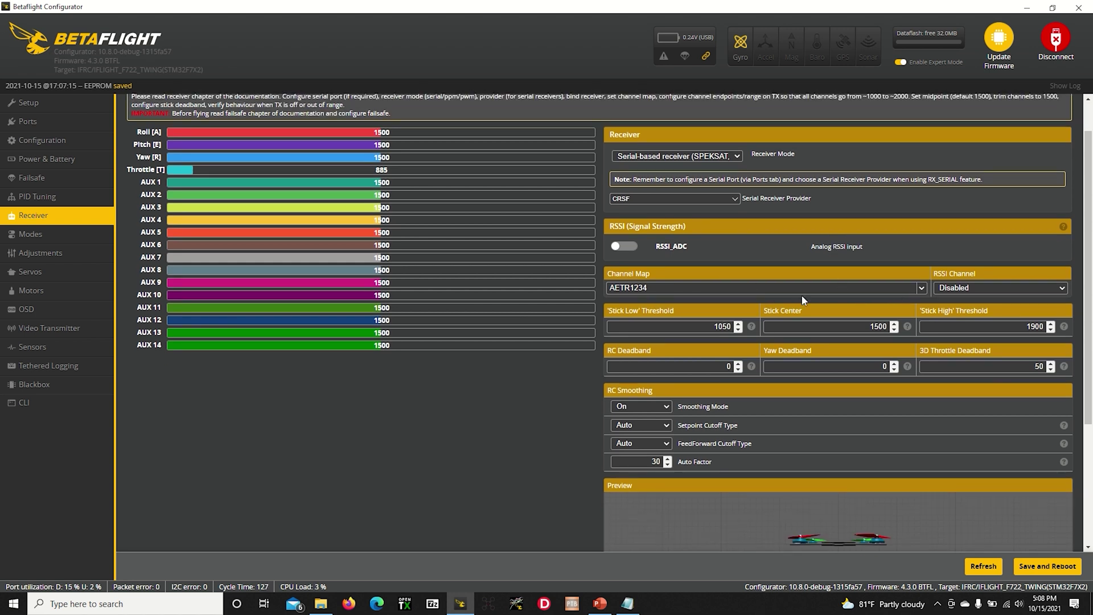
click(919, 290)
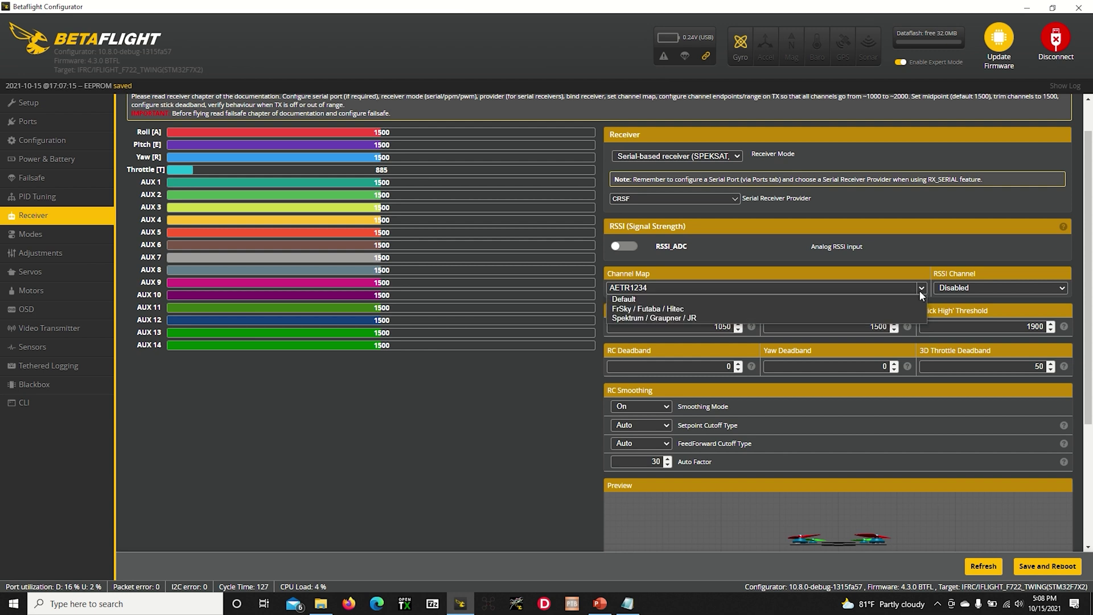
click(766, 316)
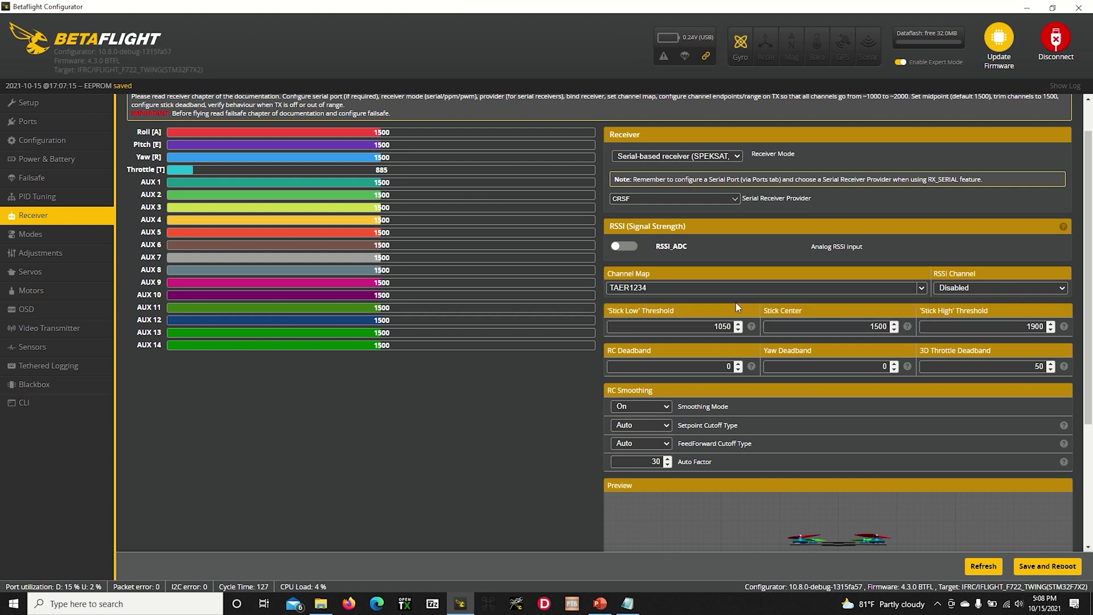
- Check the channel map in the BTFL_cli_Sbando.txt backup and set the RSSI channel to AUX 4
click(629, 603)
scroll(462, 340, up, 6)
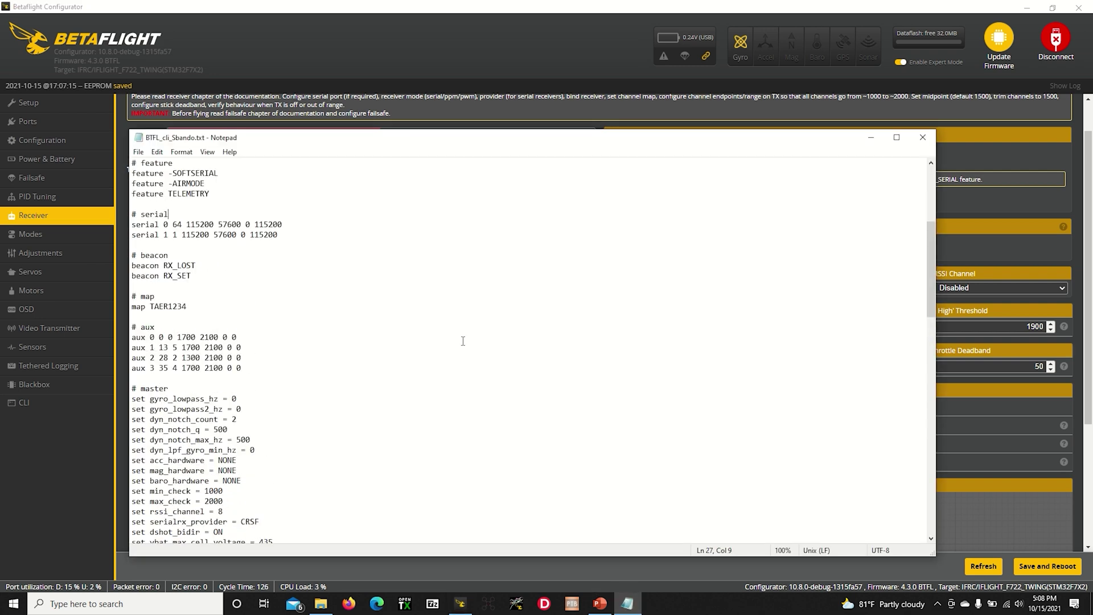
scroll(463, 340, up, 3)
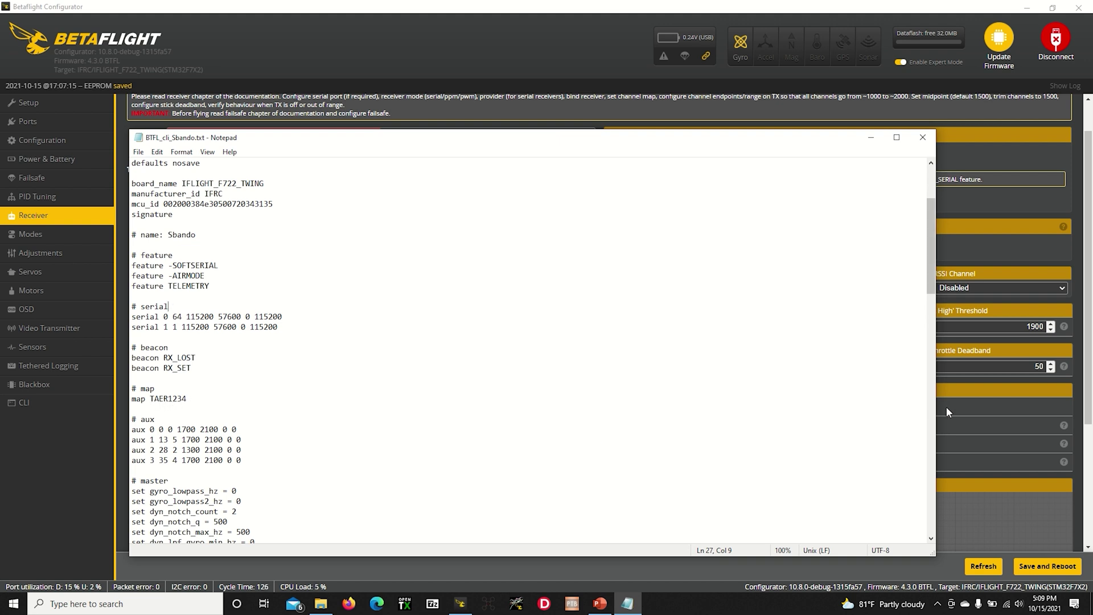
click(988, 422)
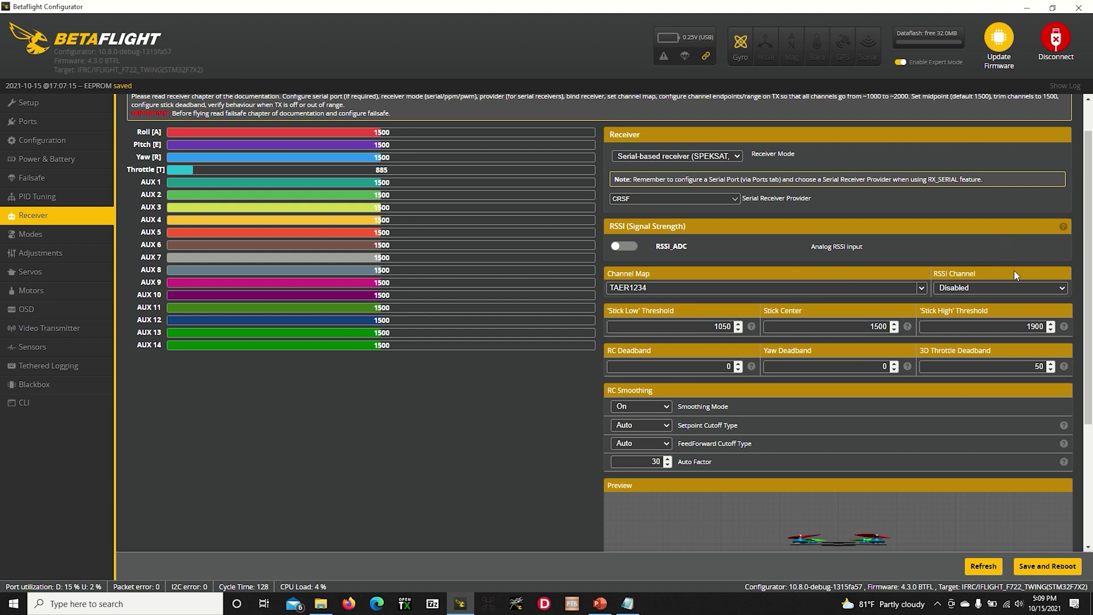
click(1065, 289)
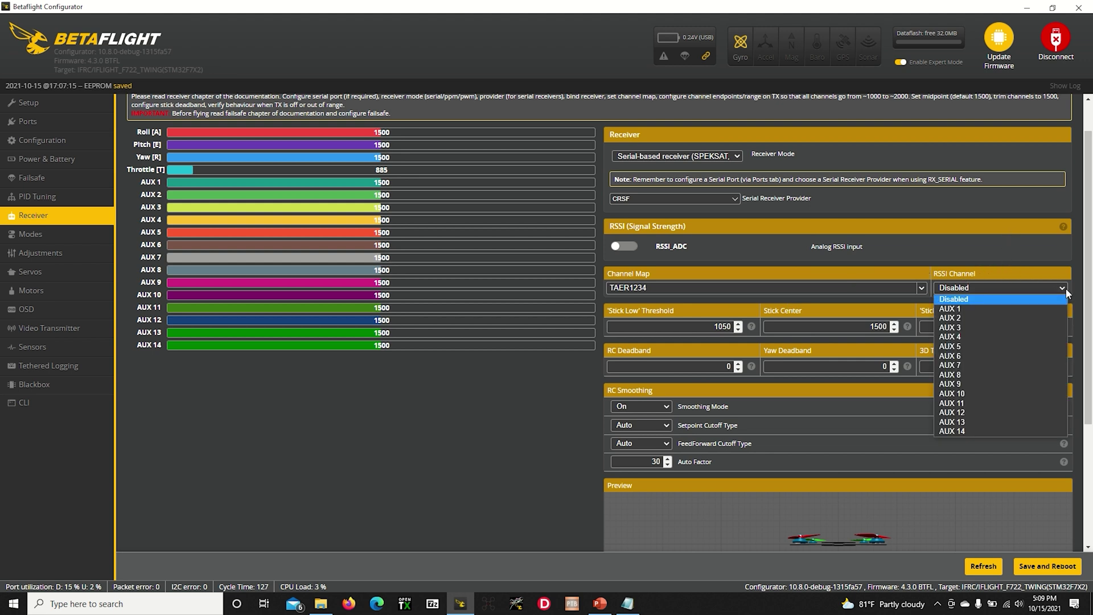
click(993, 337)
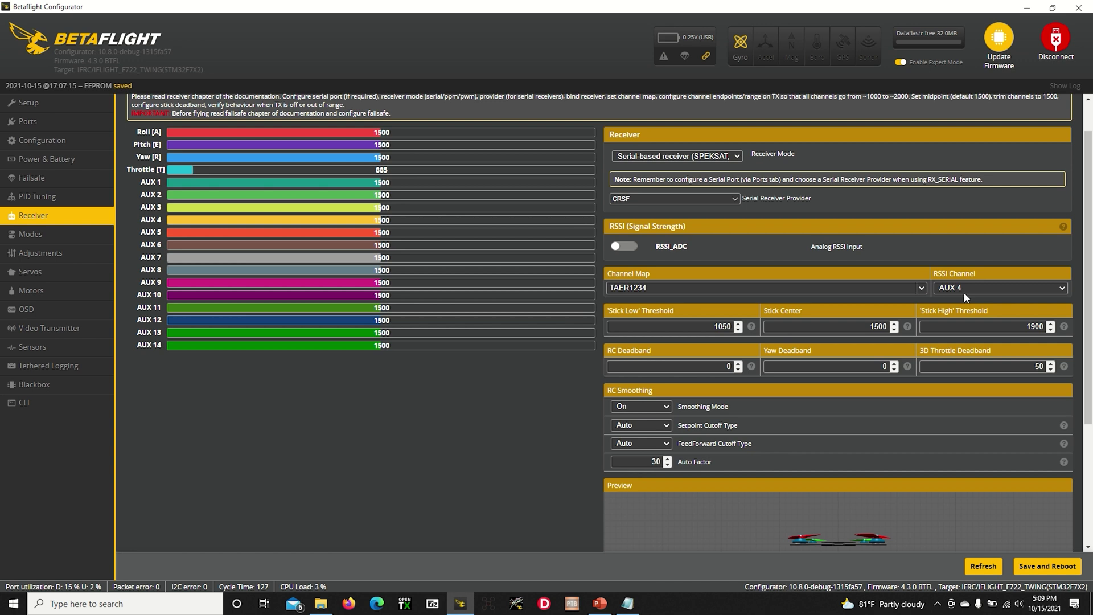
- Set the 'Stick Low' Threshold to 1000 and the 'Stick High' Threshold to 2000
click(727, 326)
key(BackSpace)
text(0)
click(1042, 327)
key(BackSpace)
key(BackSpace)
key(BackSpace)
text(2000)
- Save the receiver settings with a reboot, reconnect to the flight controller and reopen the Receiver page
click(1022, 564)
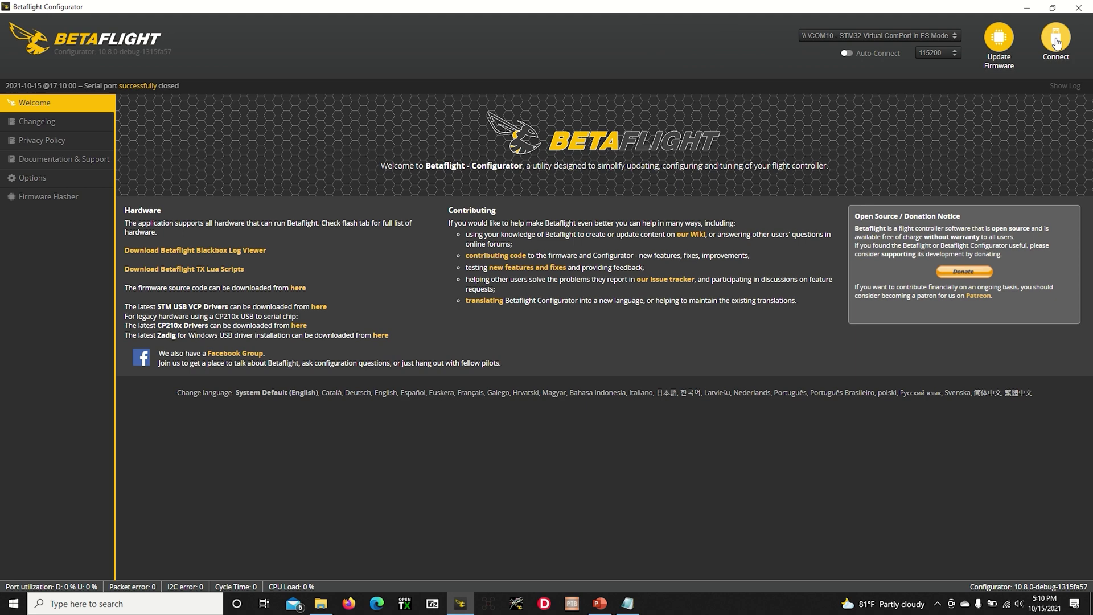
click(1055, 40)
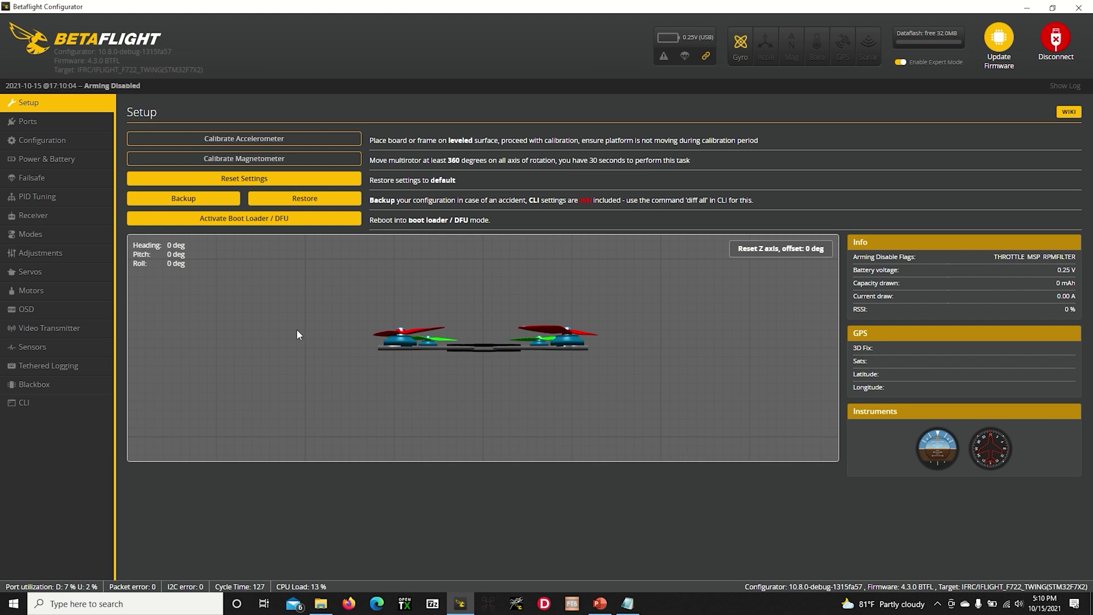
click(67, 221)
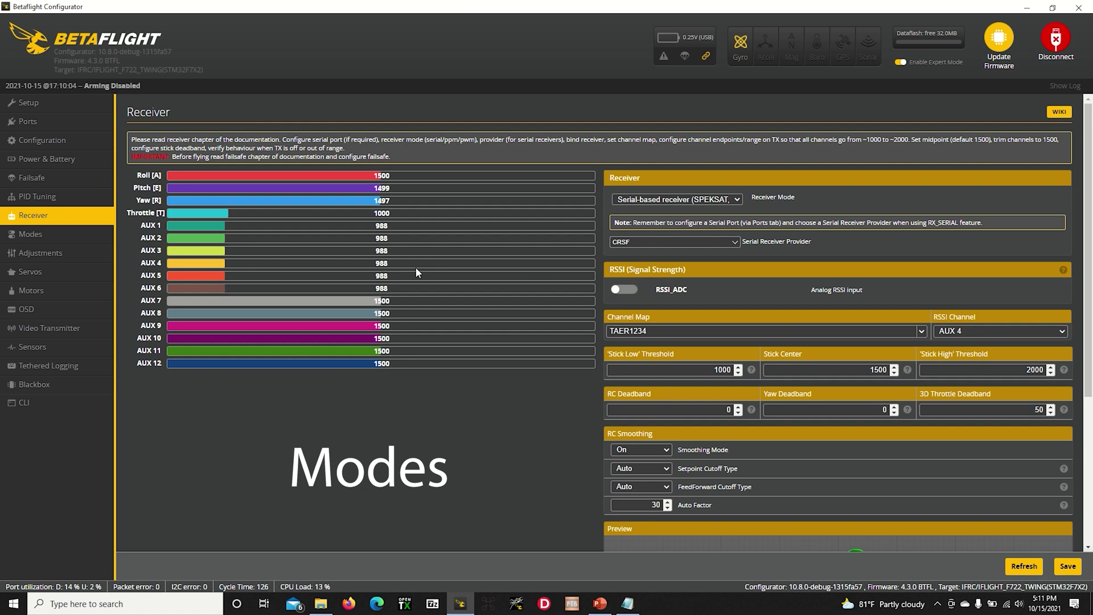
- Look through the list of available modes and check the aux lines in the BTFL_cli_Sbando.txt backup
click(33, 236)
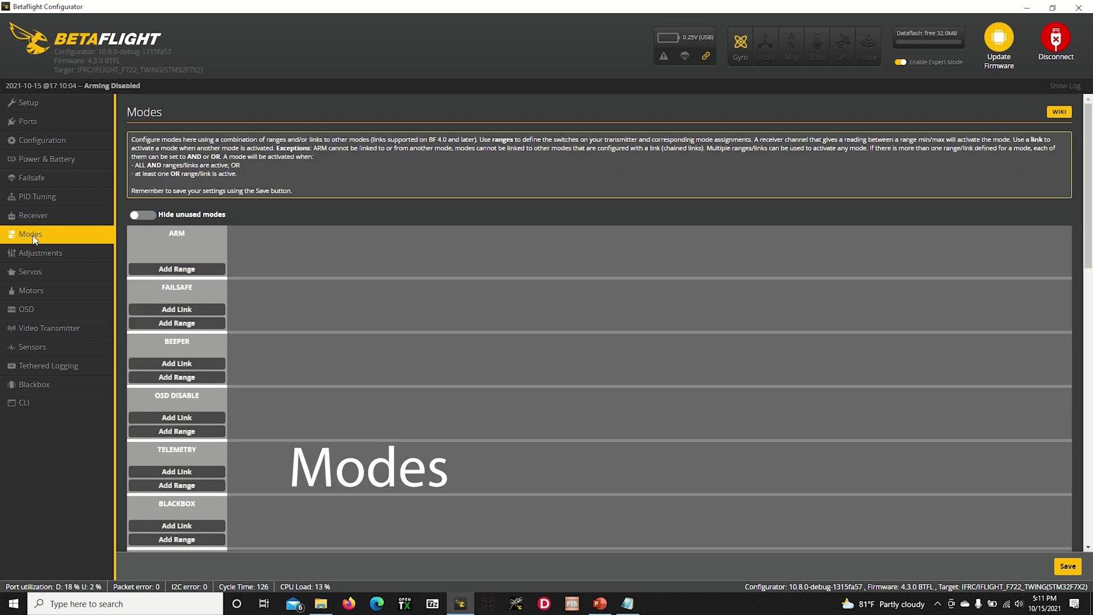
scroll(354, 273, down, 4)
scroll(354, 273, up, 4)
scroll(354, 273, down, 6)
scroll(353, 273, up, 5)
scroll(353, 278, up, 1)
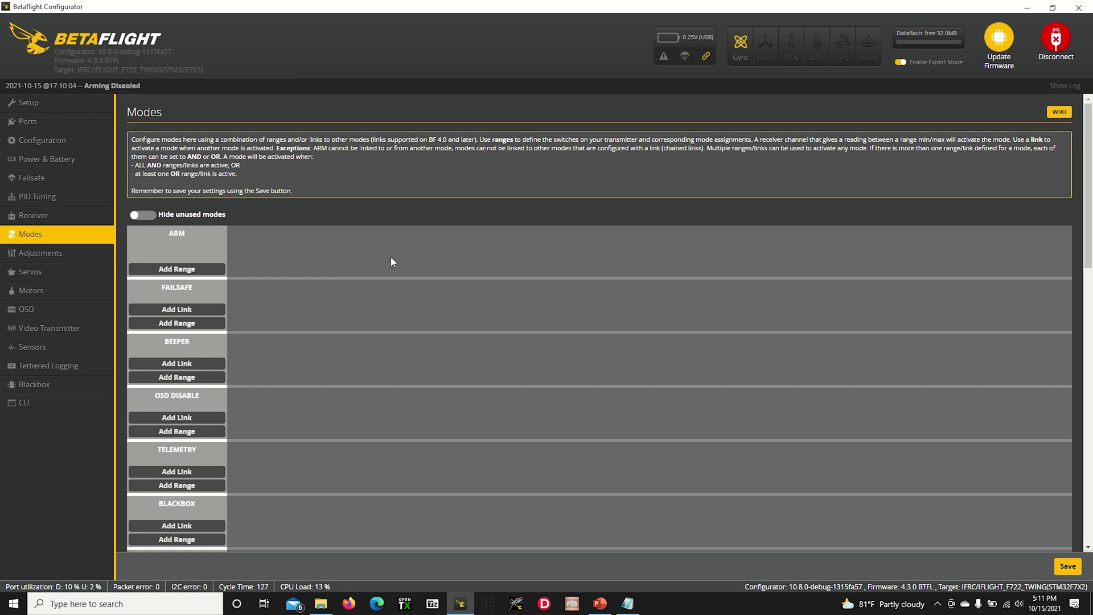
scroll(391, 258, down, 3)
scroll(391, 258, up, 3)
mouse_move(633, 606)
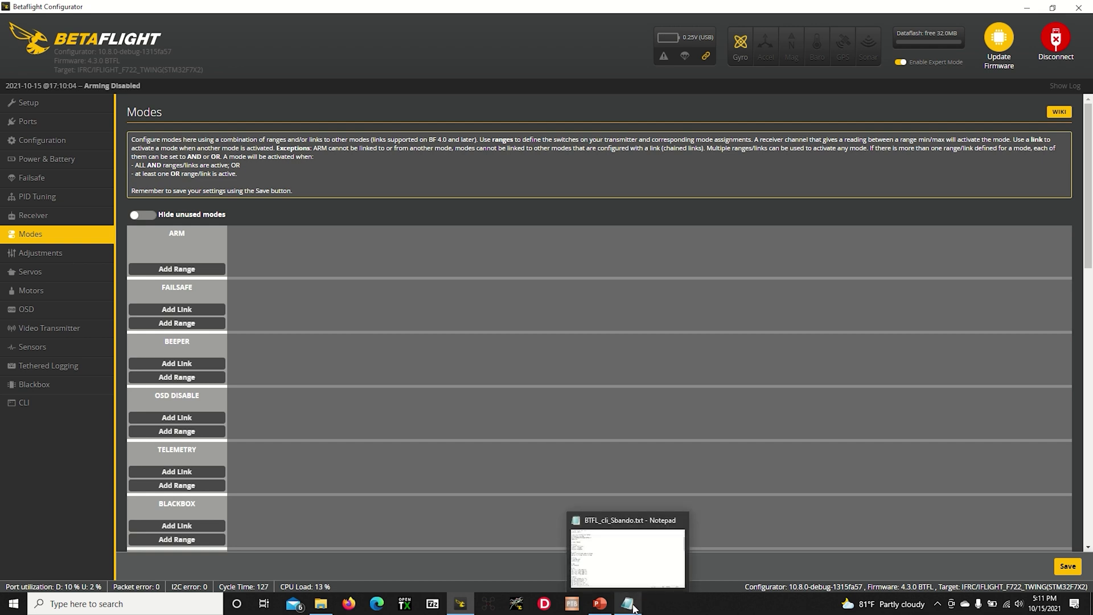
click(632, 605)
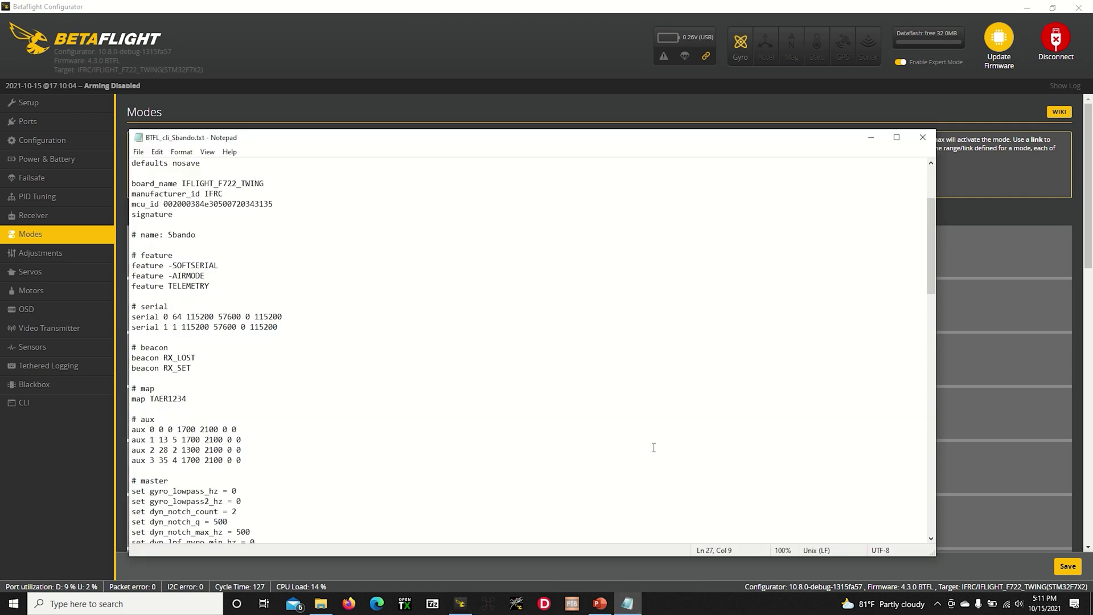
scroll(366, 346, down, 1)
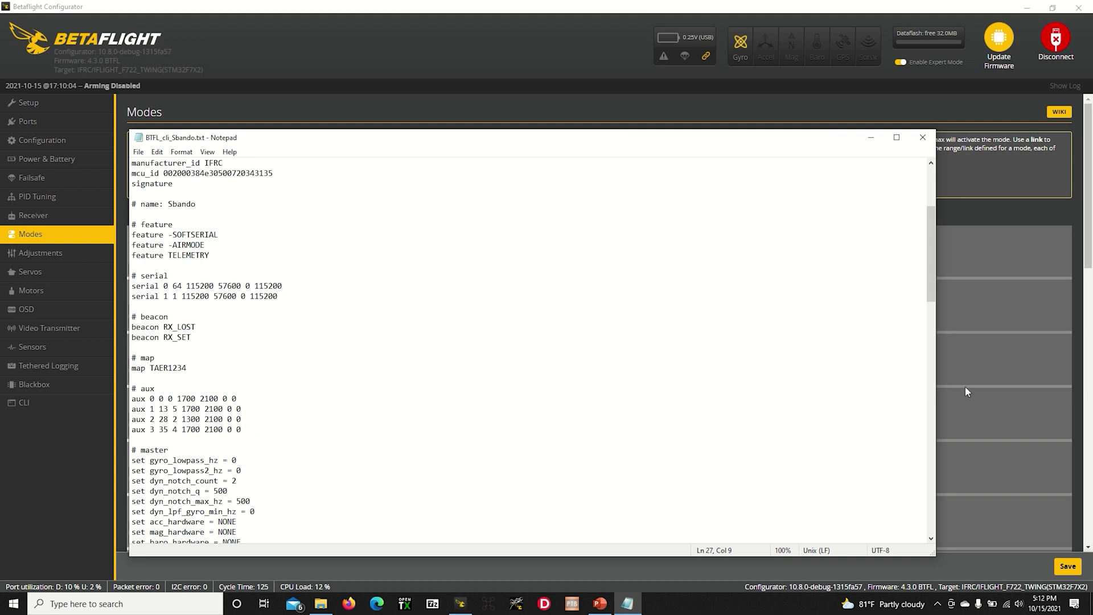
click(996, 385)
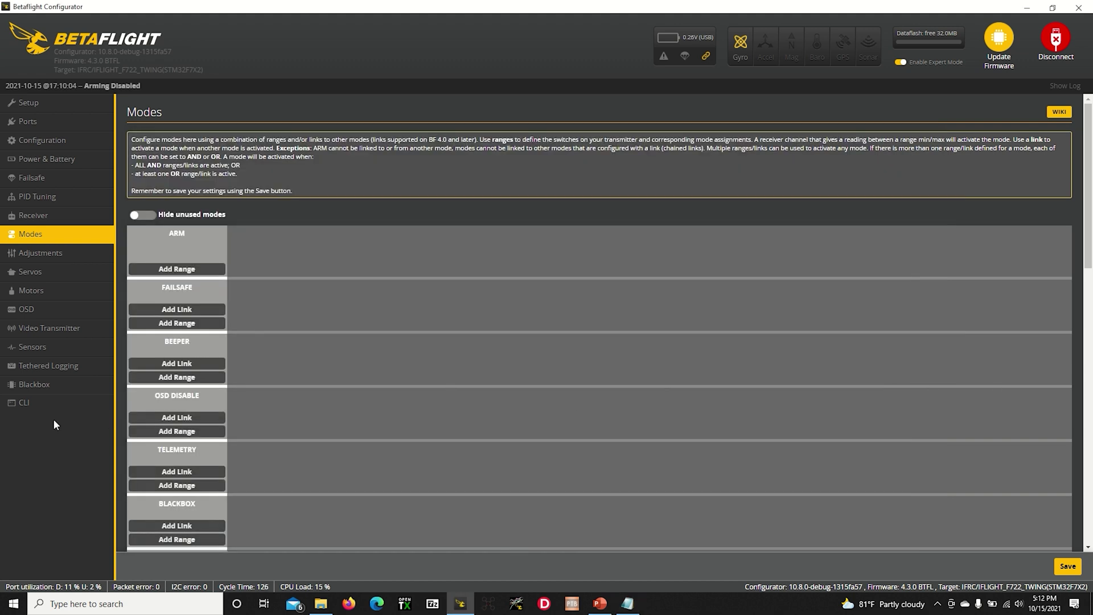
- Add an ARM mode range on AUX 1 from 1700 to 2100 and save the modes
scroll(302, 374, down, 3)
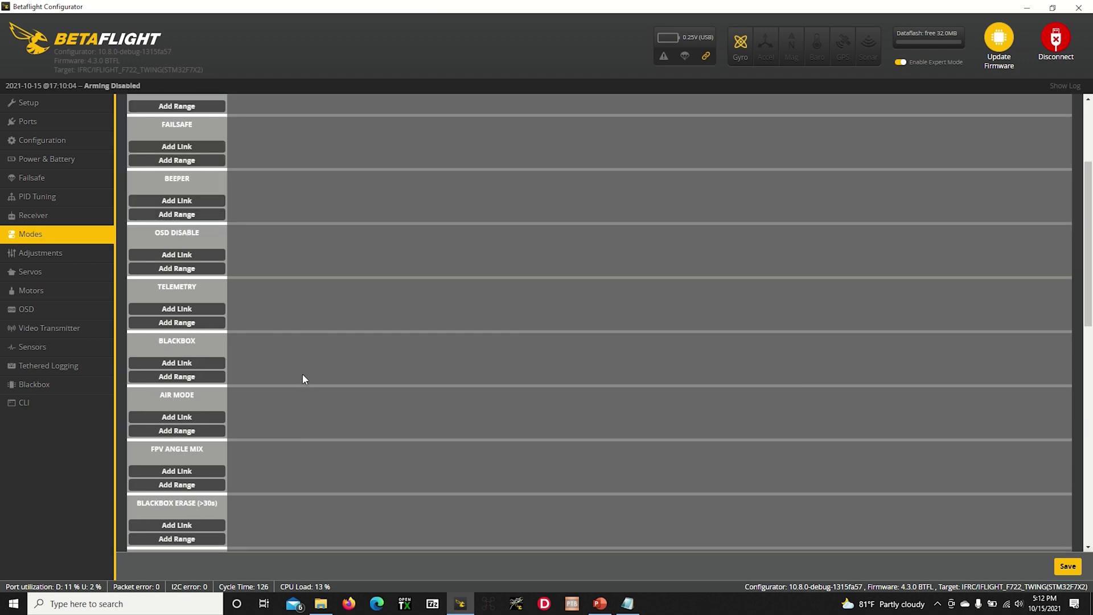
scroll(302, 374, up, 3)
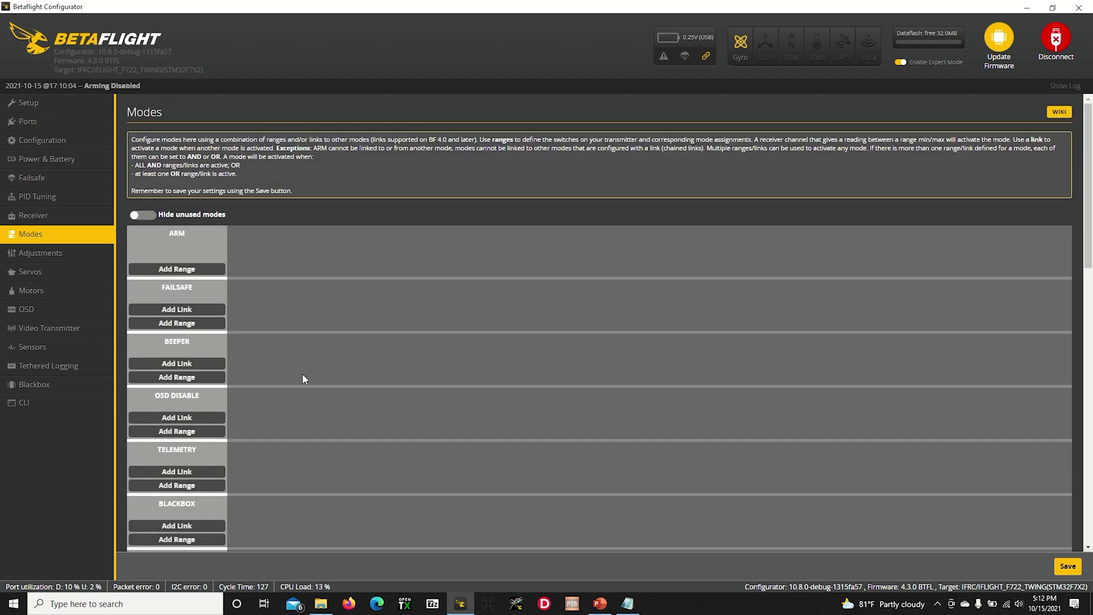
scroll(302, 379, down, 2)
scroll(302, 379, up, 2)
click(176, 270)
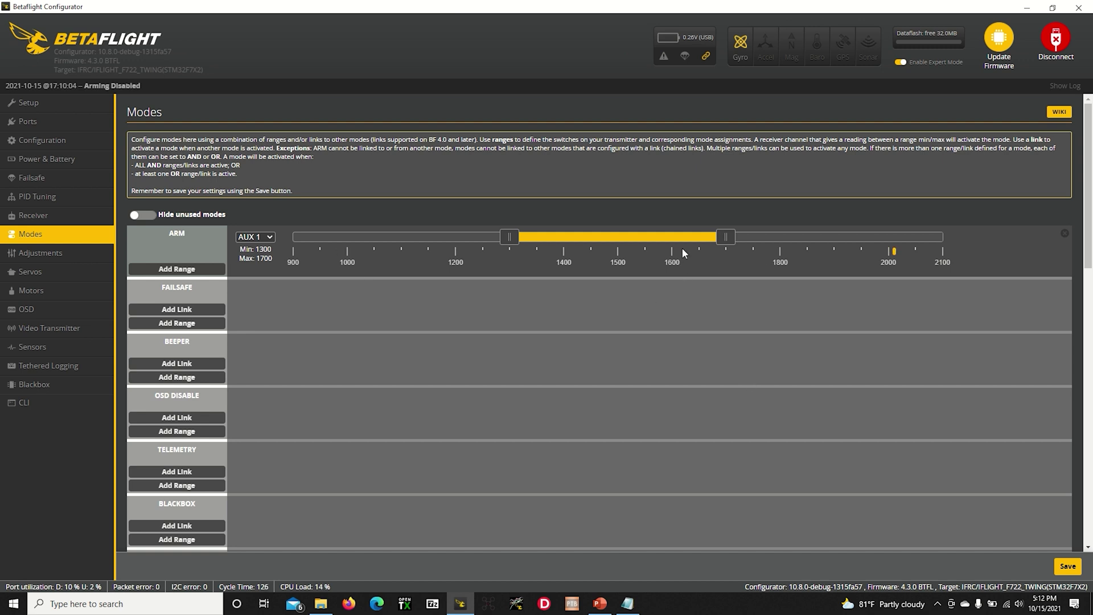
drag(679, 239, 967, 267)
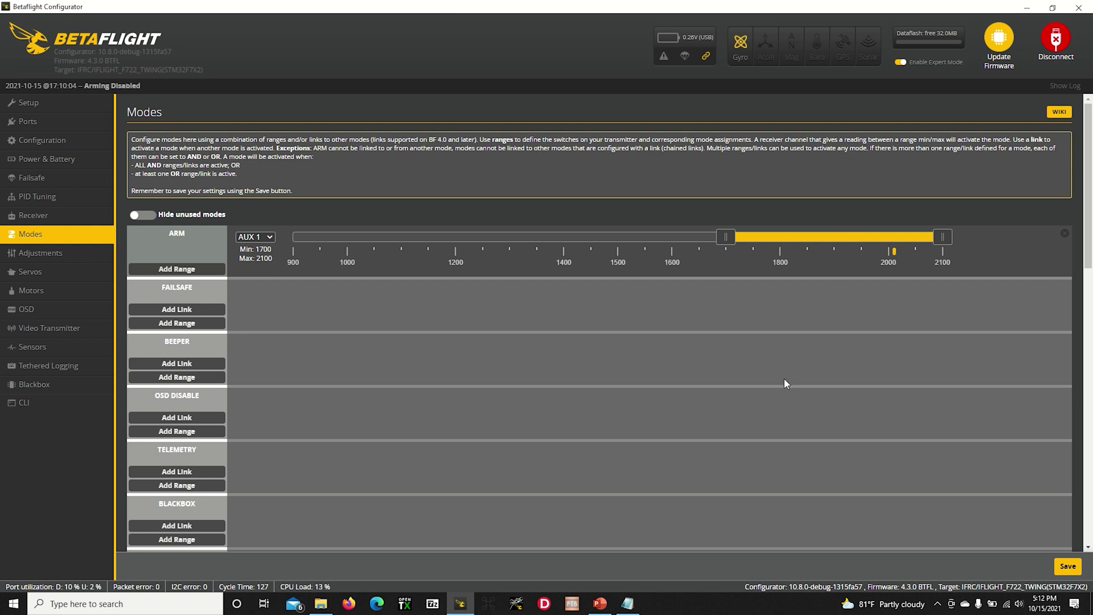
click(1067, 566)
- Copy the aux section with its four mode lines from the BTFL_cli_Sbando.txt backup
click(636, 606)
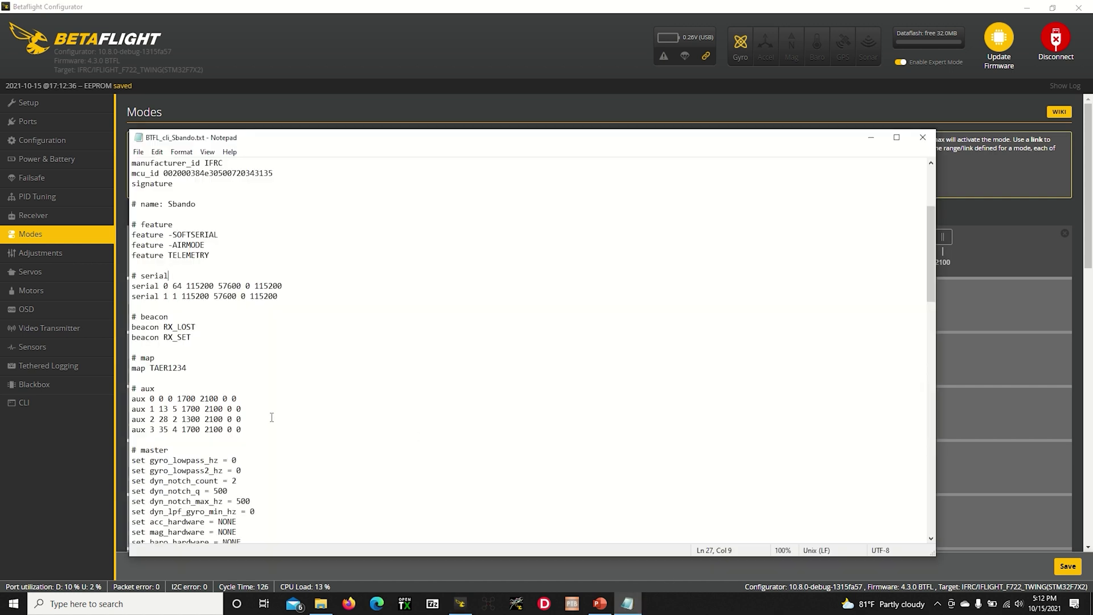
drag(252, 428, 130, 390)
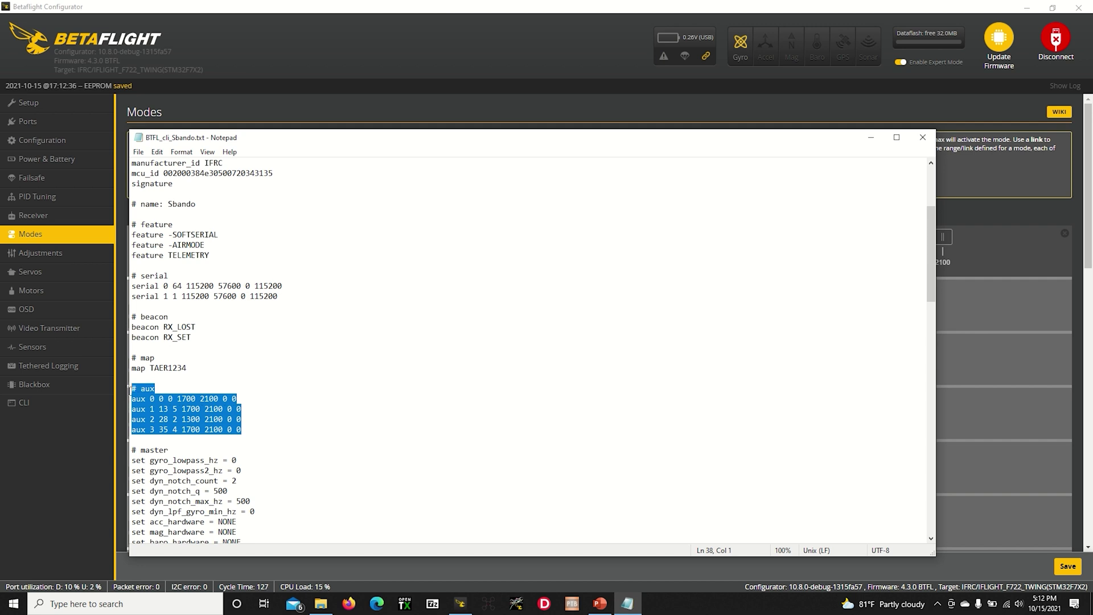
click(1, 513)
- Paste the copied aux lines into the CLI, run them and store them with the save command
click(62, 403)
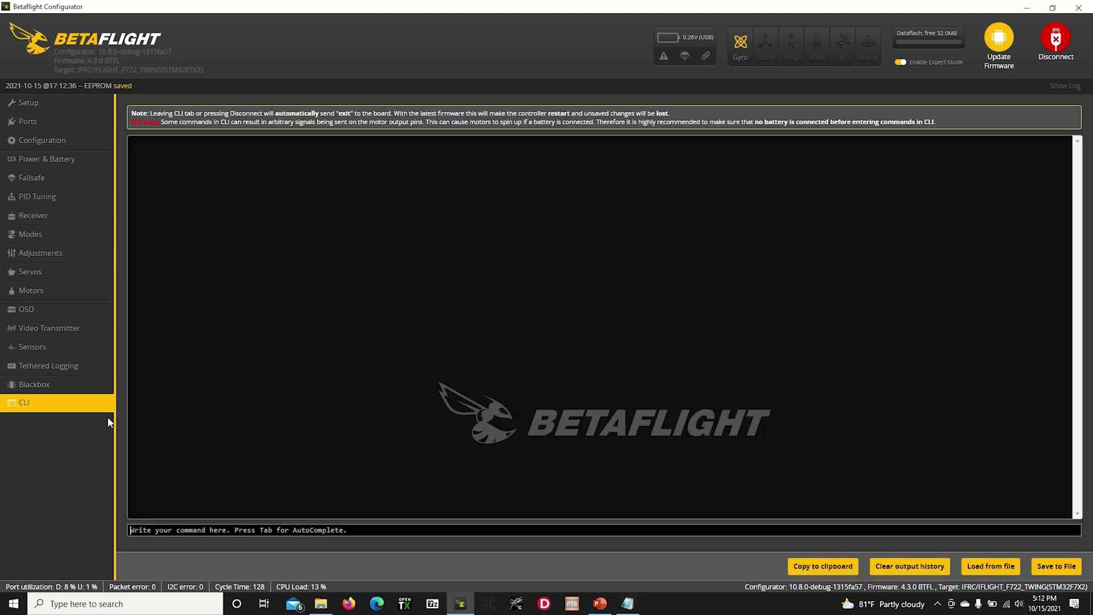
key(ctrl+v)
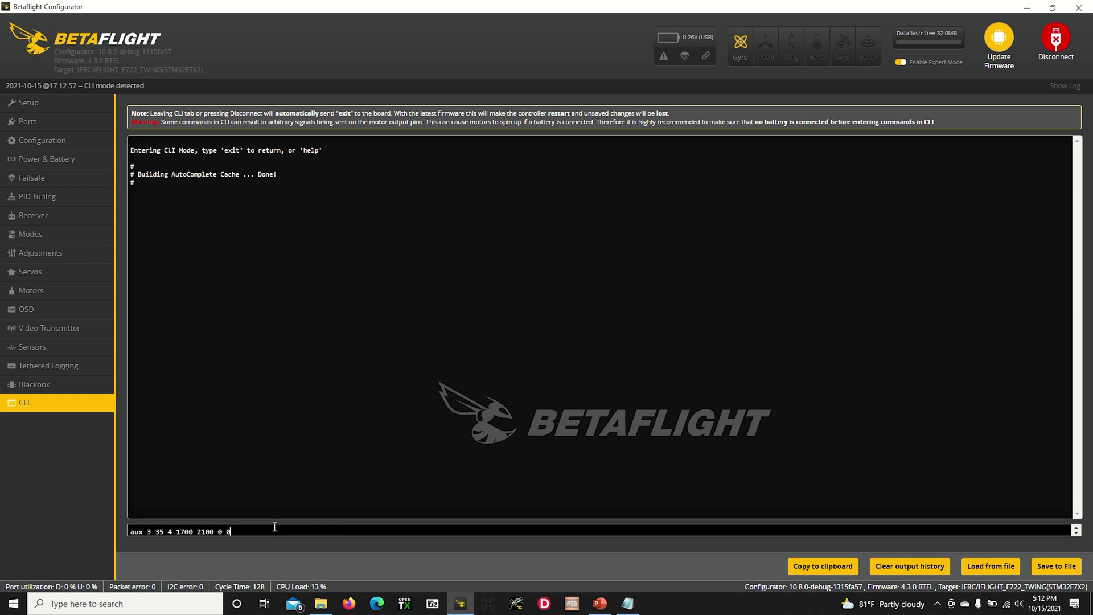
key(Return)
text(save)
key(Return)
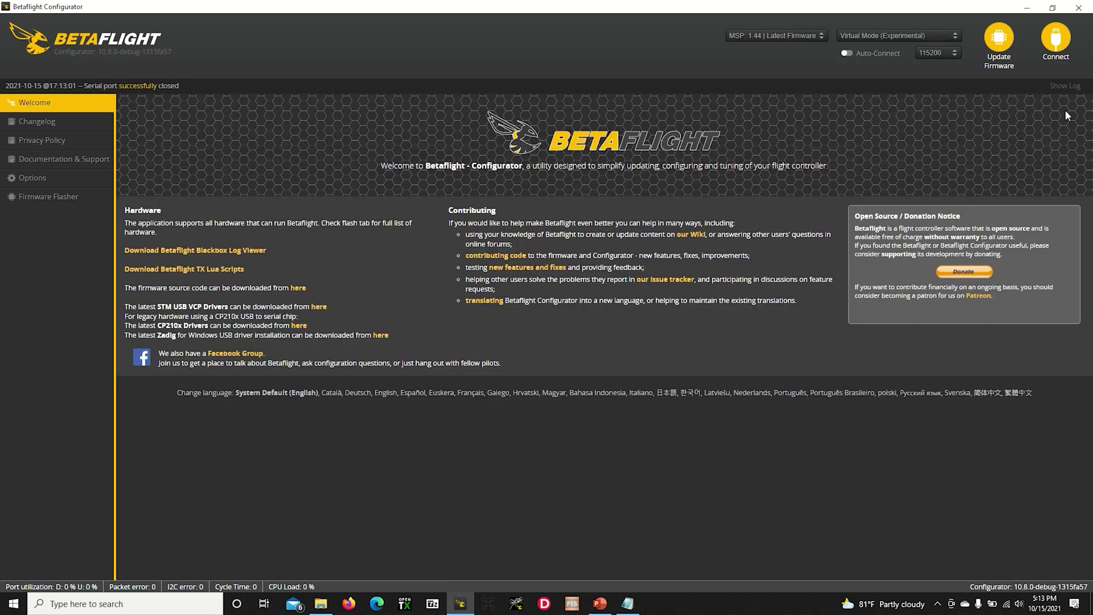
- Reconnect to the flight controller and examine the ARM, BEEPER, AIR MODE and FLIP OVER AFTER CRASH ranges on the Modes page
click(1055, 40)
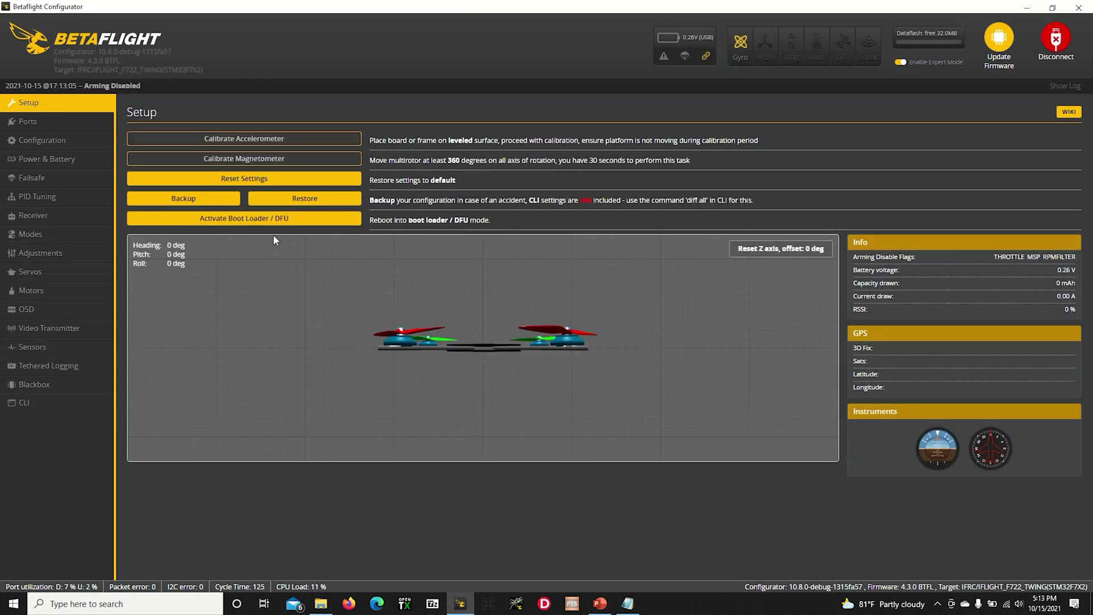
click(82, 234)
scroll(462, 362, down, 15)
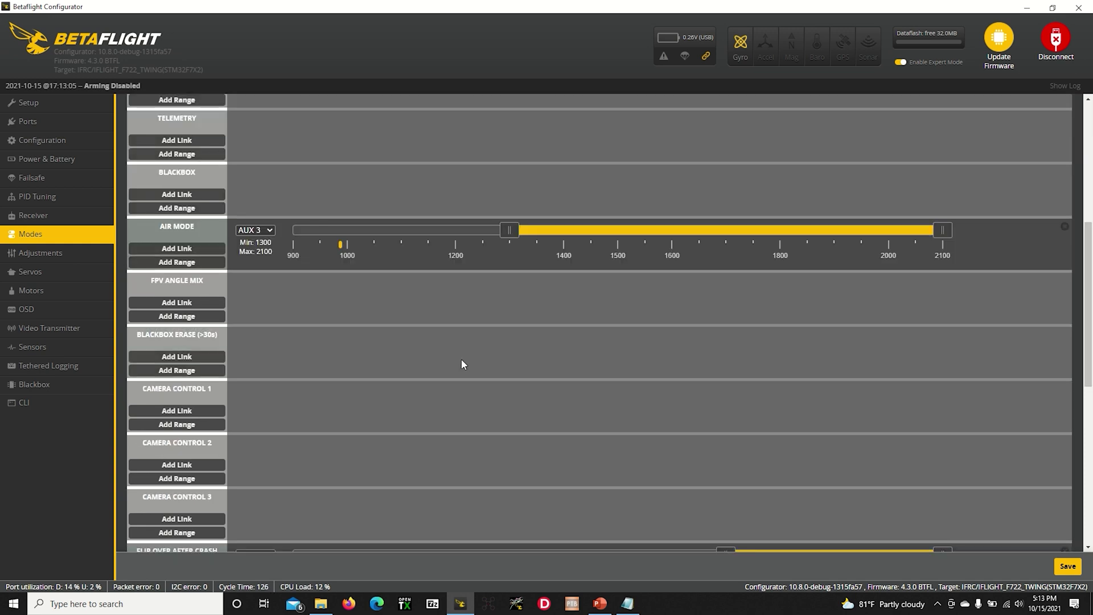
scroll(462, 362, up, 12)
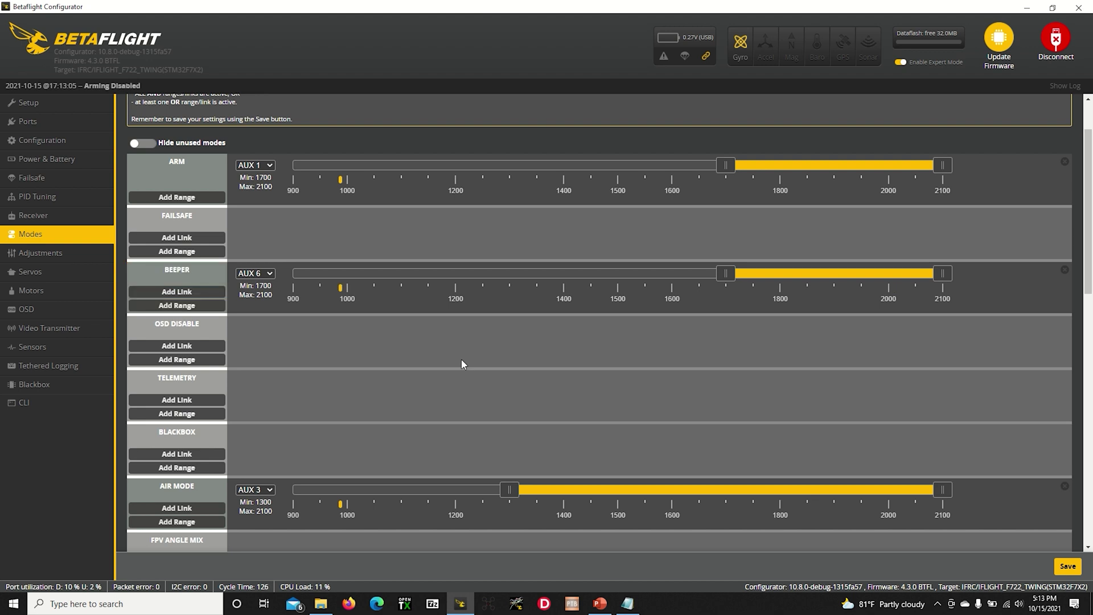
scroll(462, 360, down, 1)
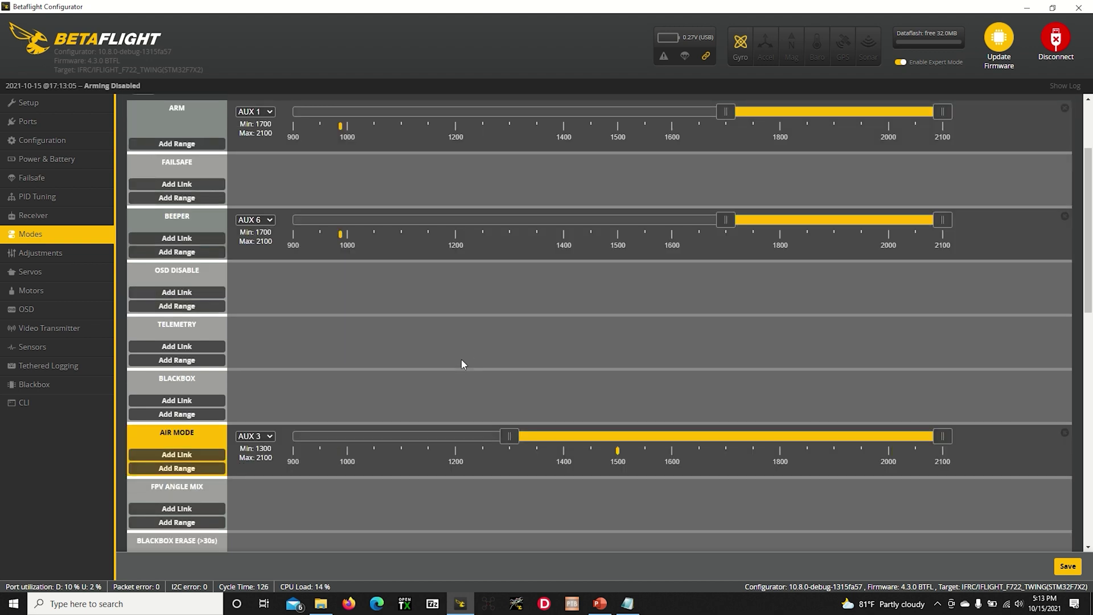
scroll(461, 364, down, 1)
scroll(461, 360, down, 7)
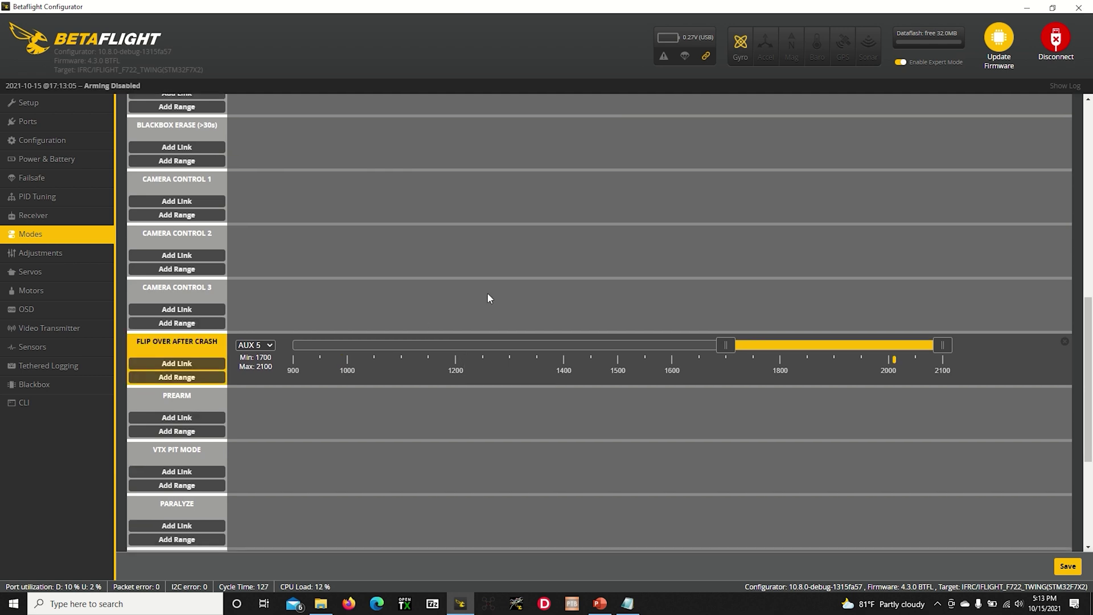
scroll(488, 298, up, 8)
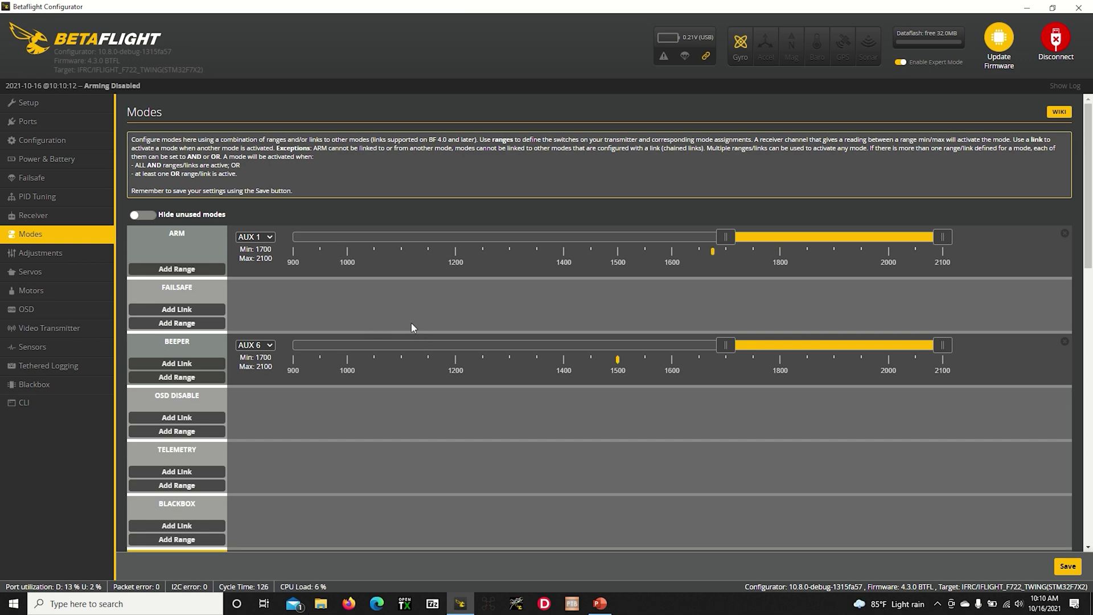
- Look over the Adjustments and Servos pages
click(62, 258)
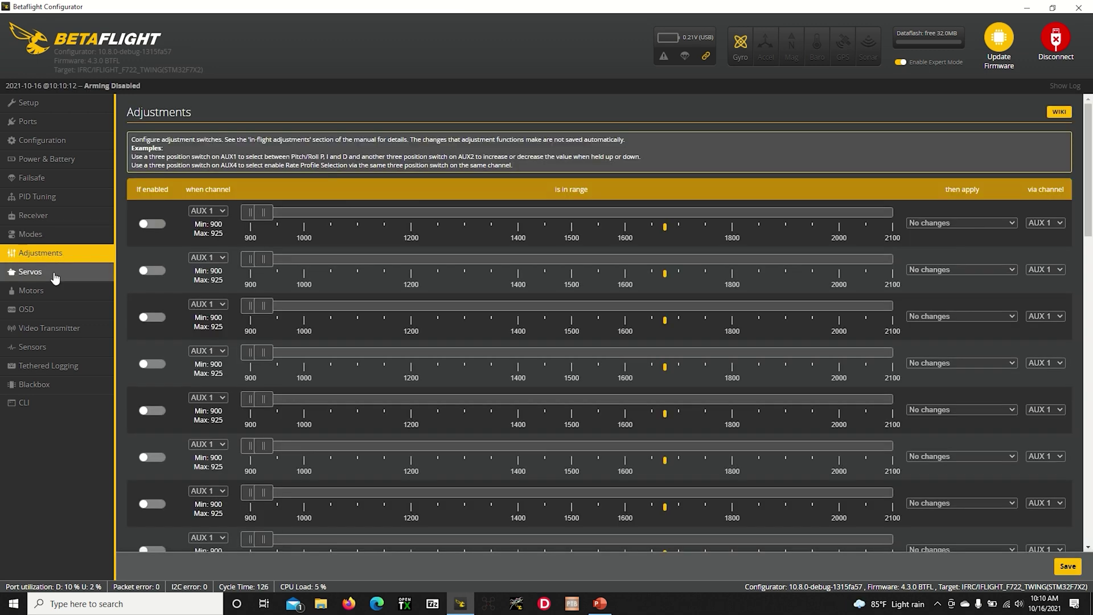
click(55, 275)
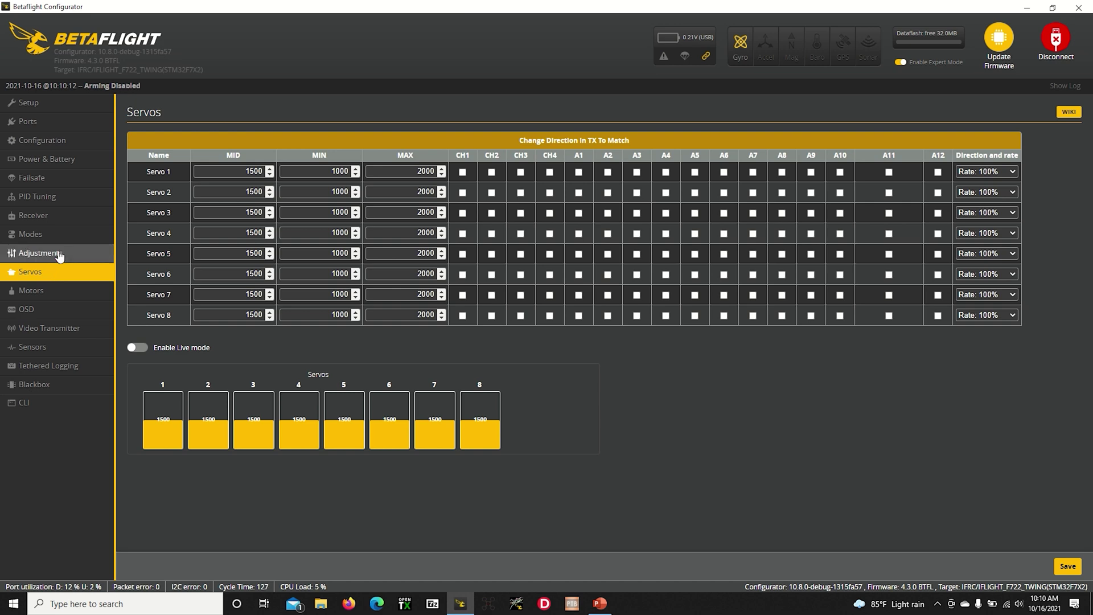
- Turn on the reversed motor direction option for the Quad X mixer, save the change and reboot the flight controller
click(67, 257)
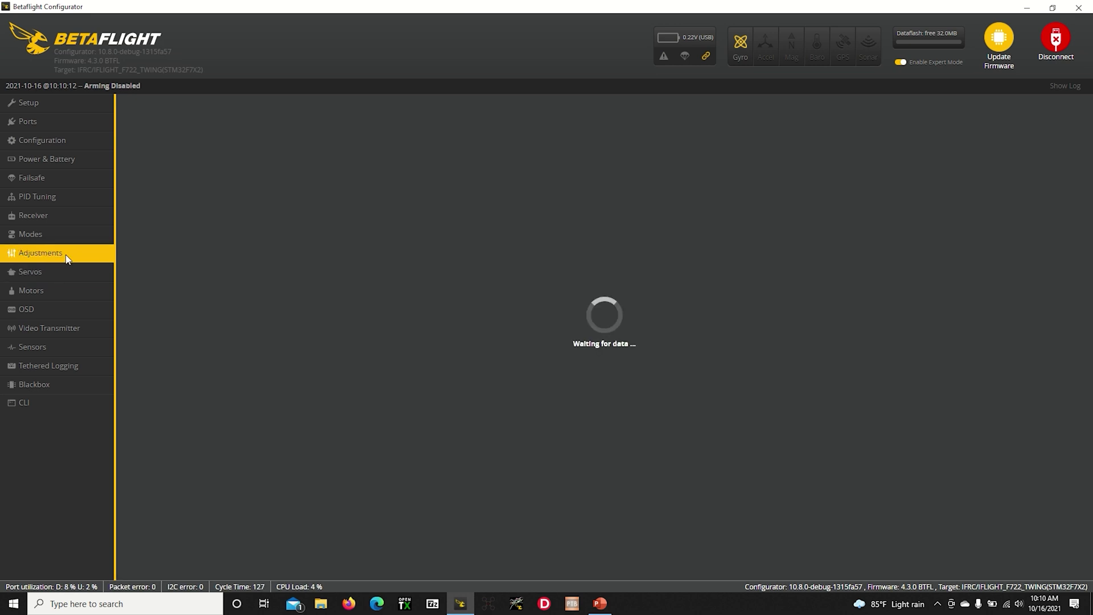
click(59, 275)
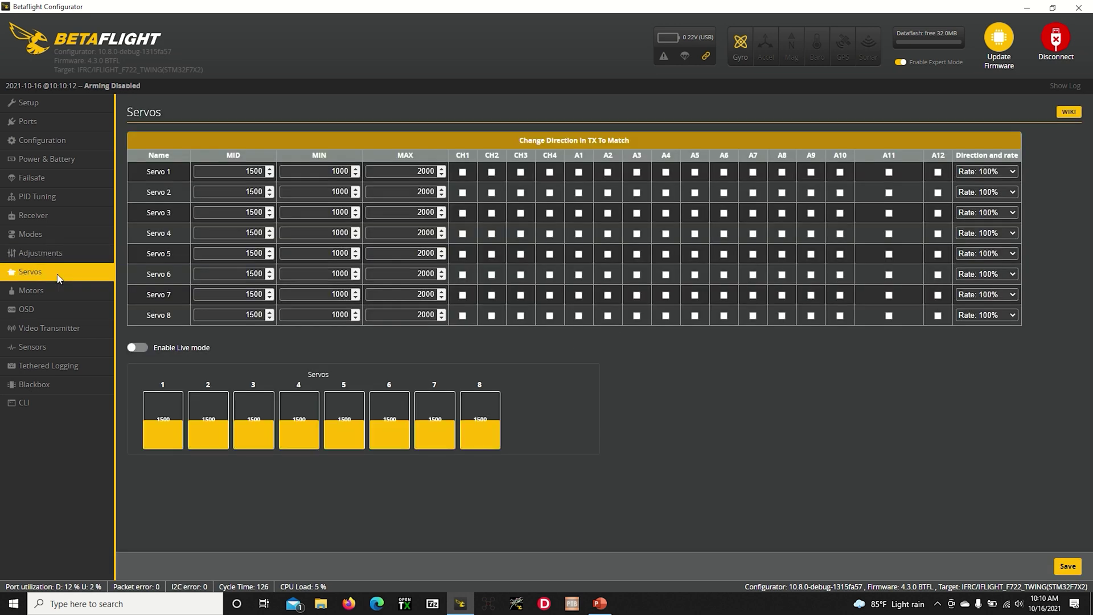
click(59, 290)
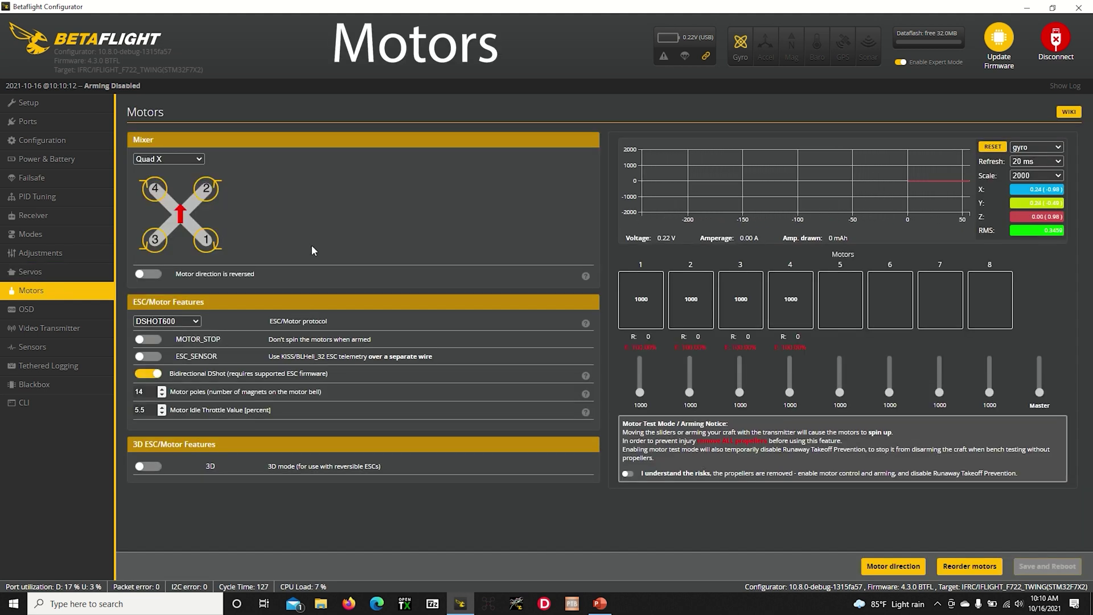
click(152, 275)
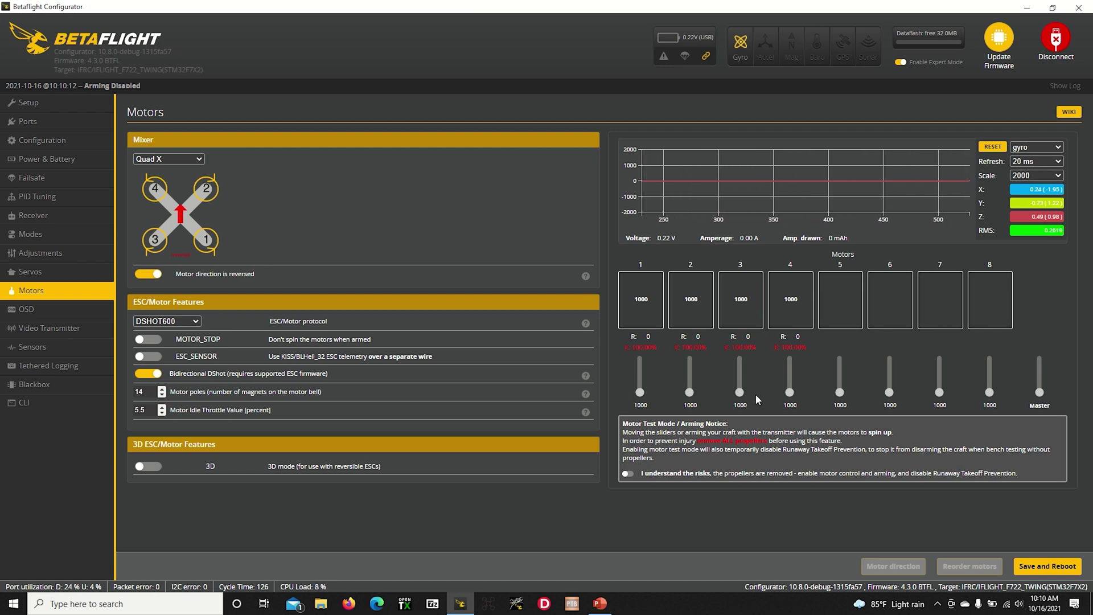
click(1045, 569)
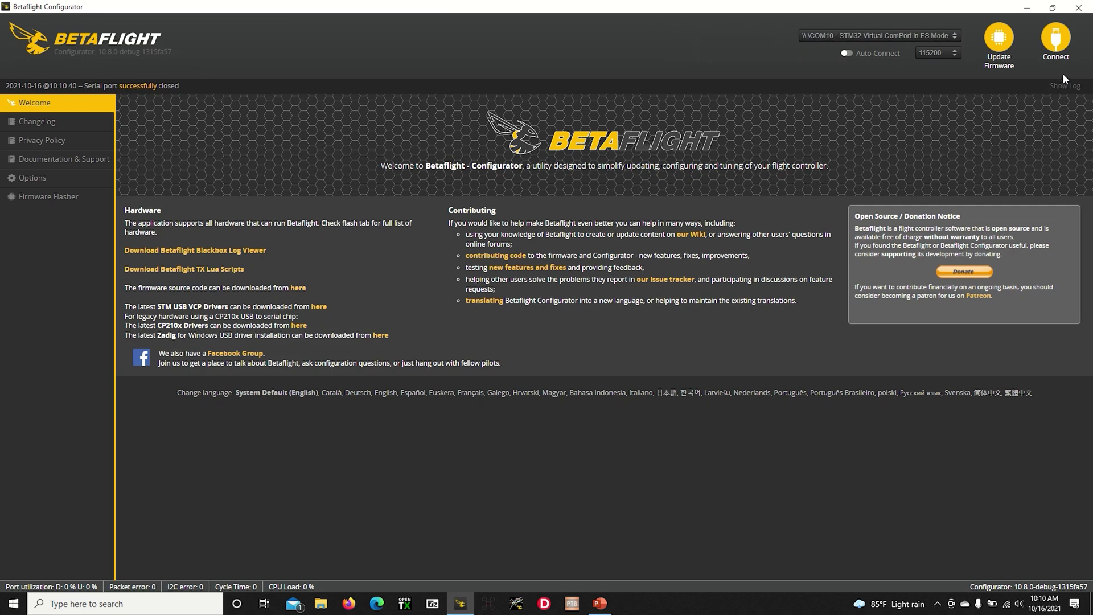
- Reconnect to the flight controller and start reordering the motors, acknowledging that the propellers are removed
click(1056, 40)
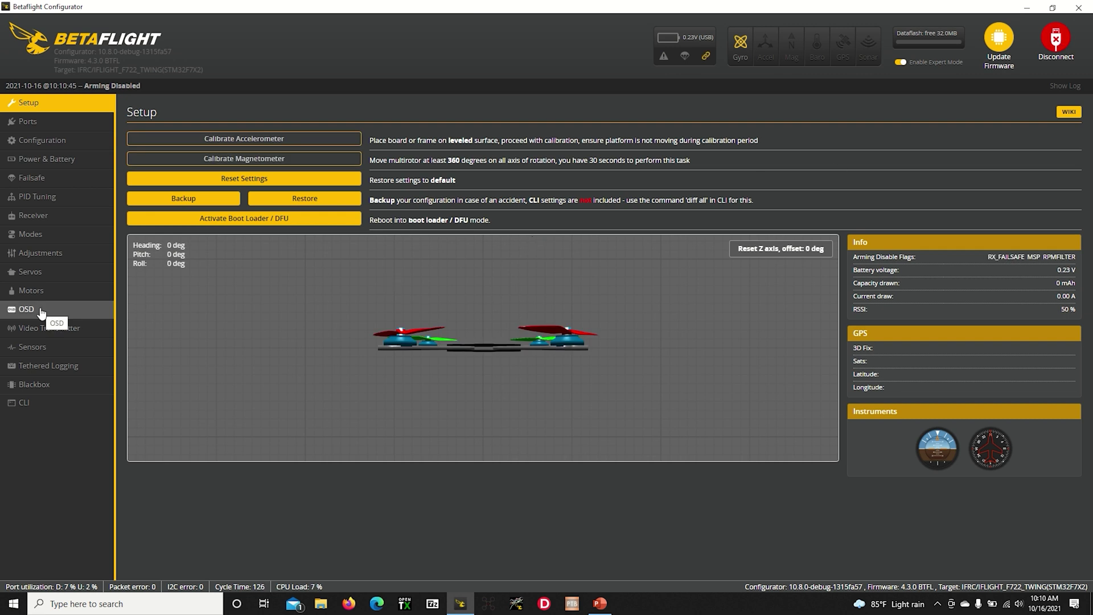
click(59, 293)
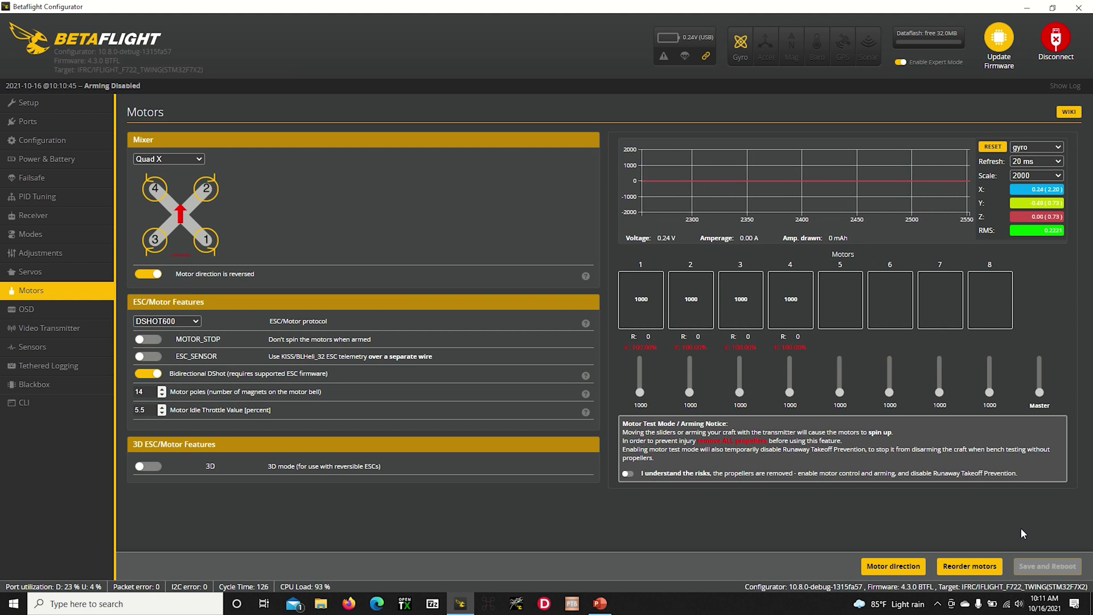
click(969, 566)
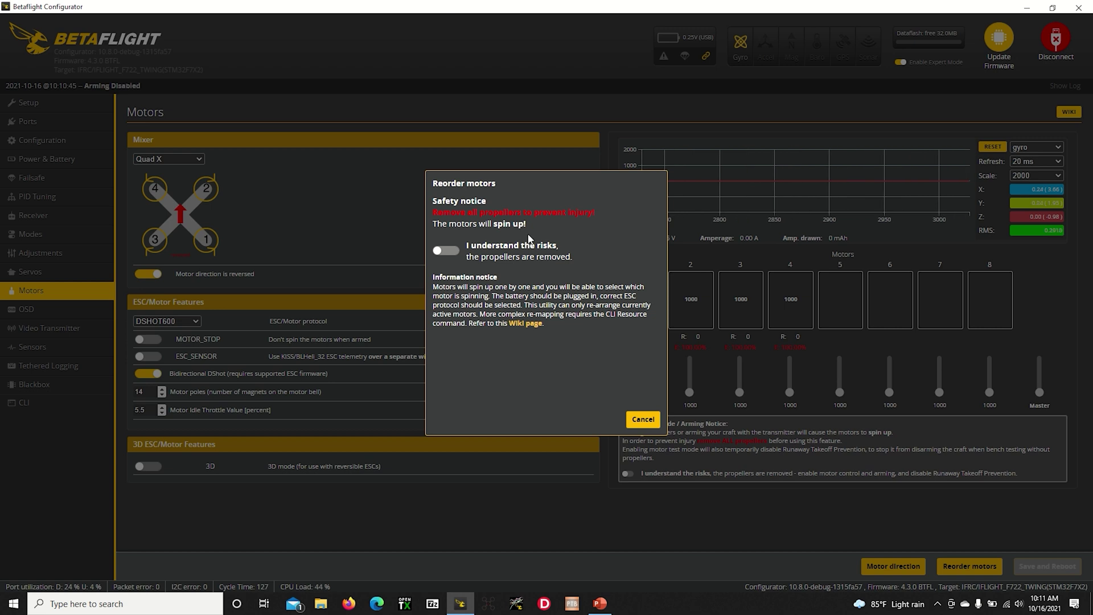
click(450, 255)
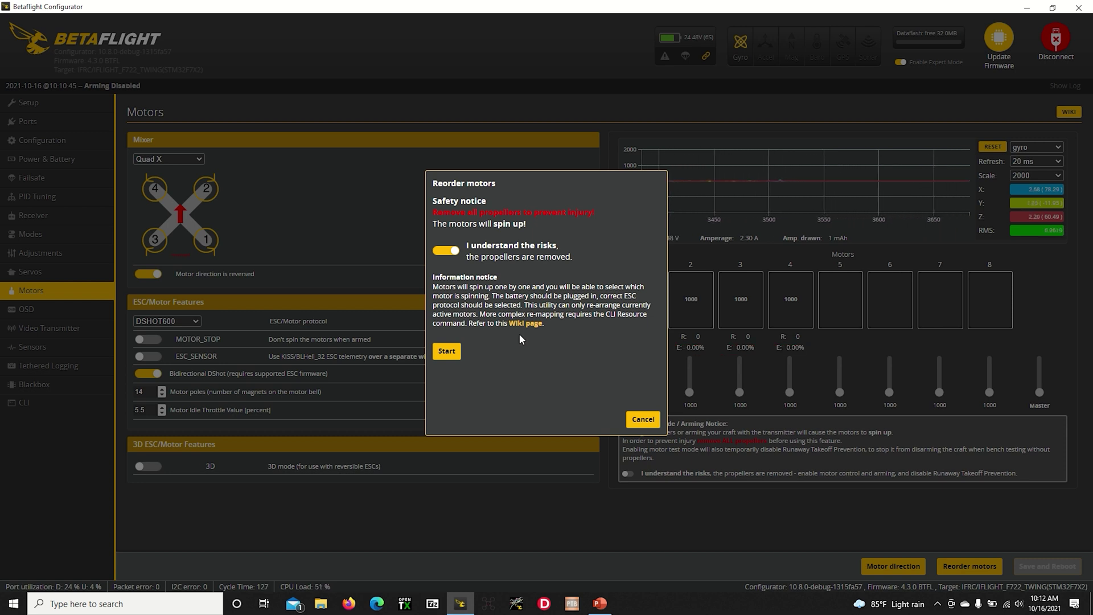
click(447, 351)
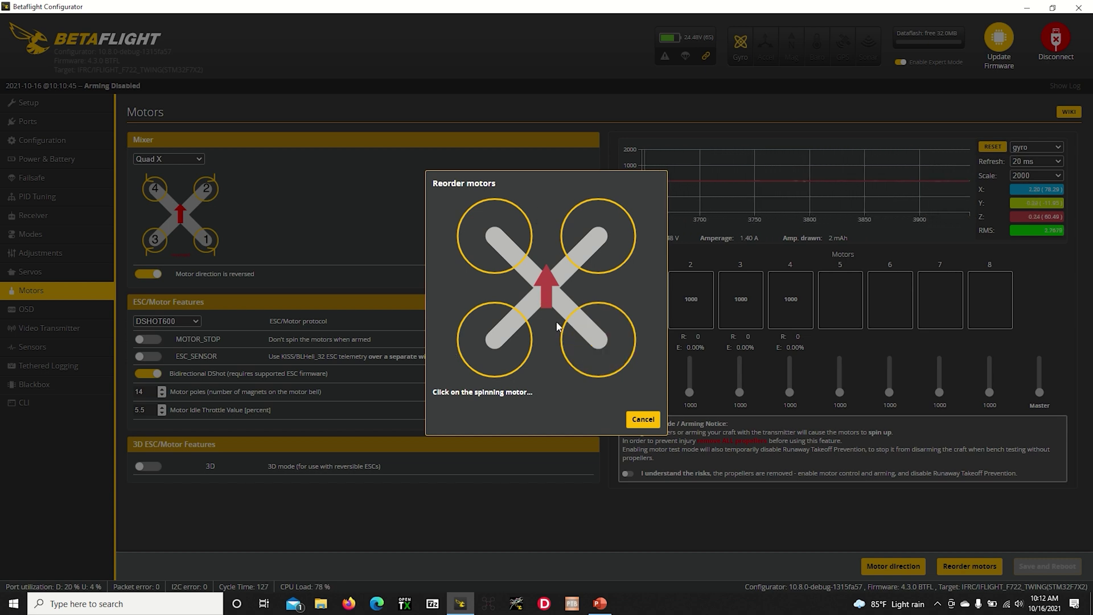
- Identify the spinning motors in the order rear right, front right, rear left, front left, and save the new motor order
click(610, 326)
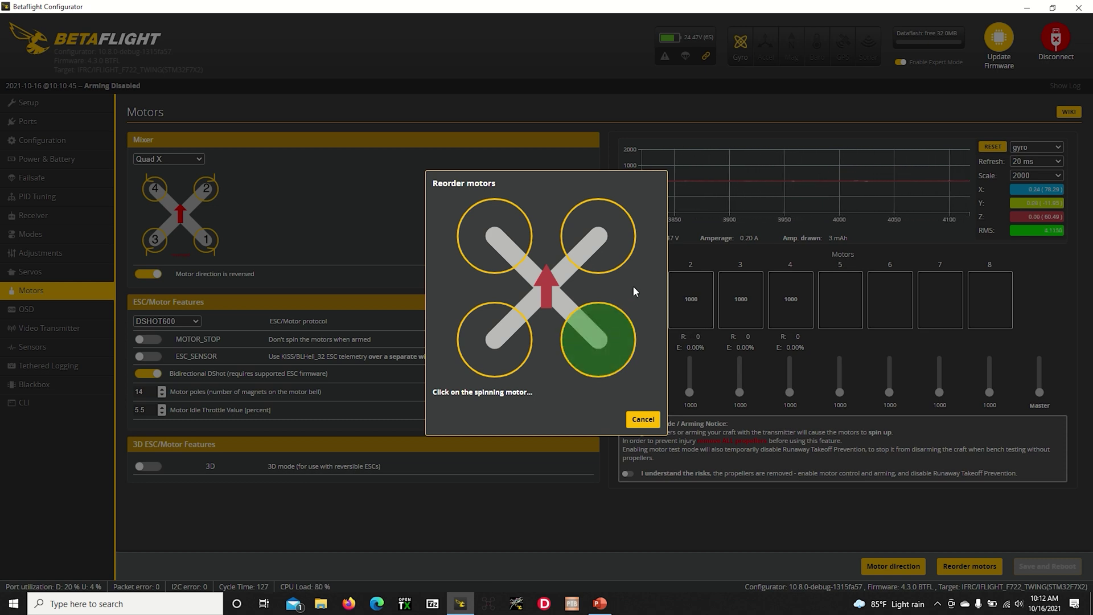
click(607, 234)
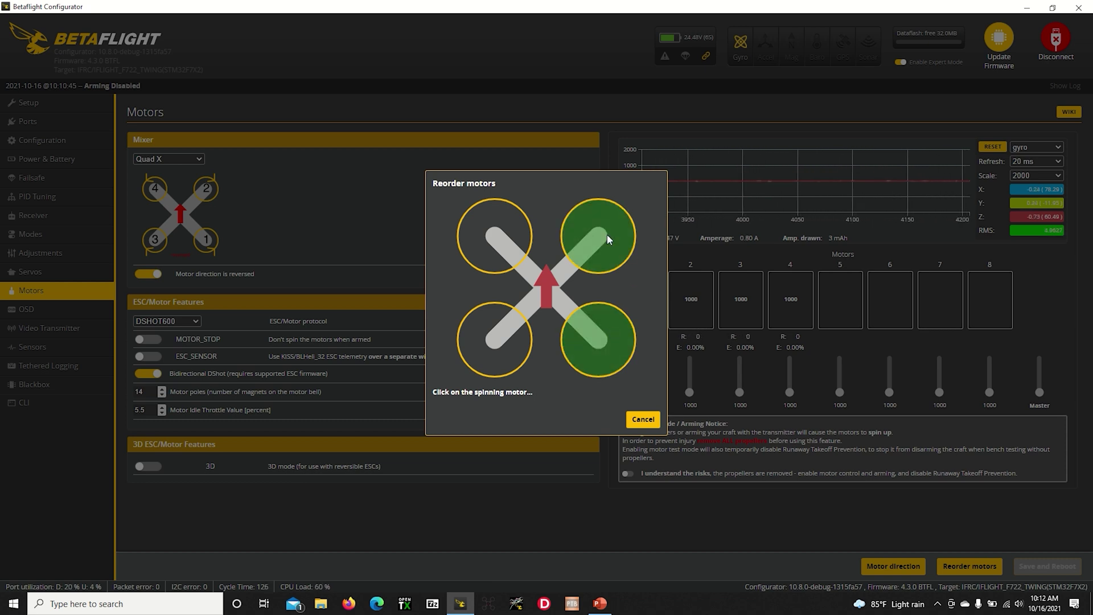
click(502, 346)
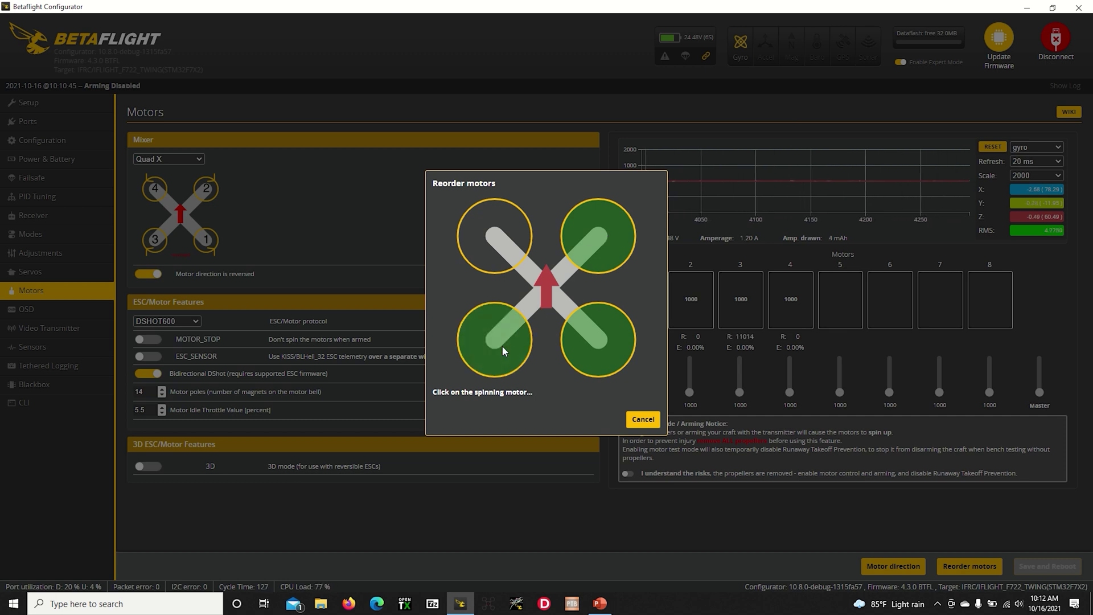
click(487, 236)
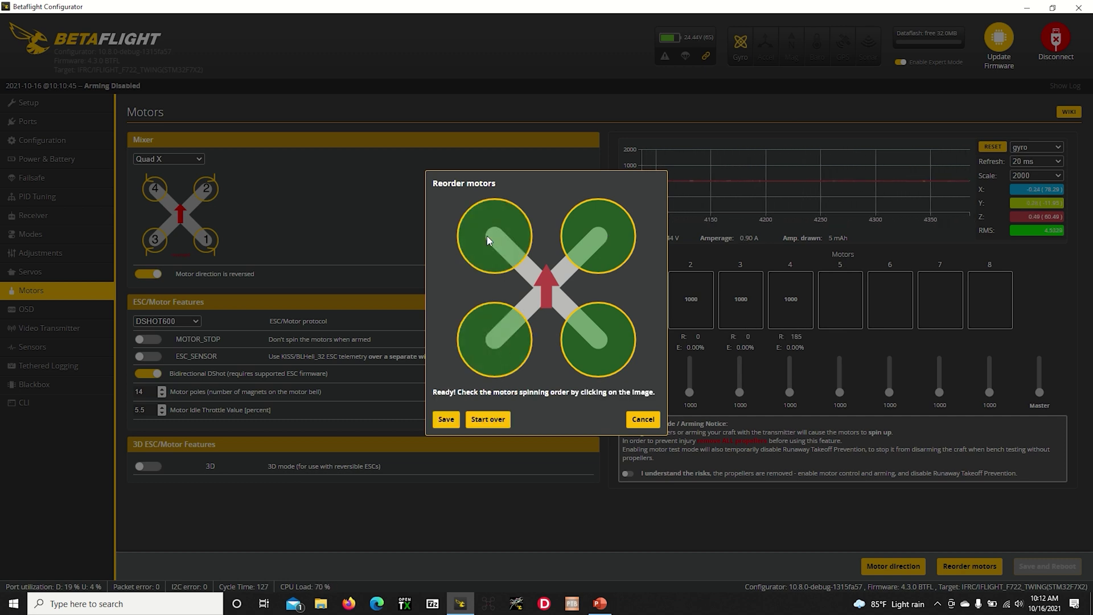
click(448, 421)
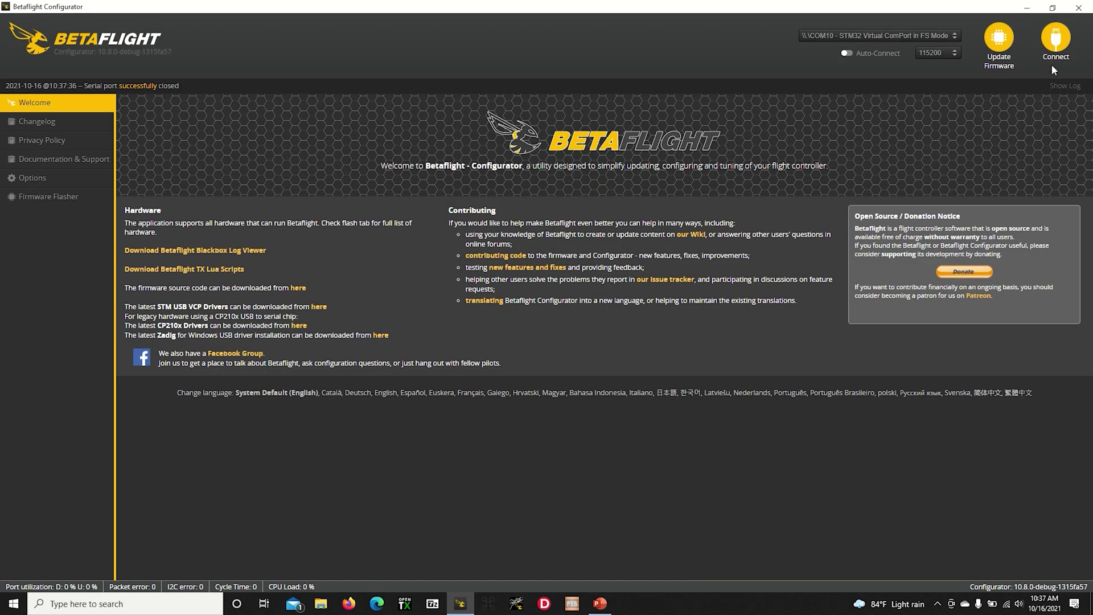
- Reconnect to the flight controller and open the individual motor direction setup, acknowledging that all propellers are removed
click(1063, 52)
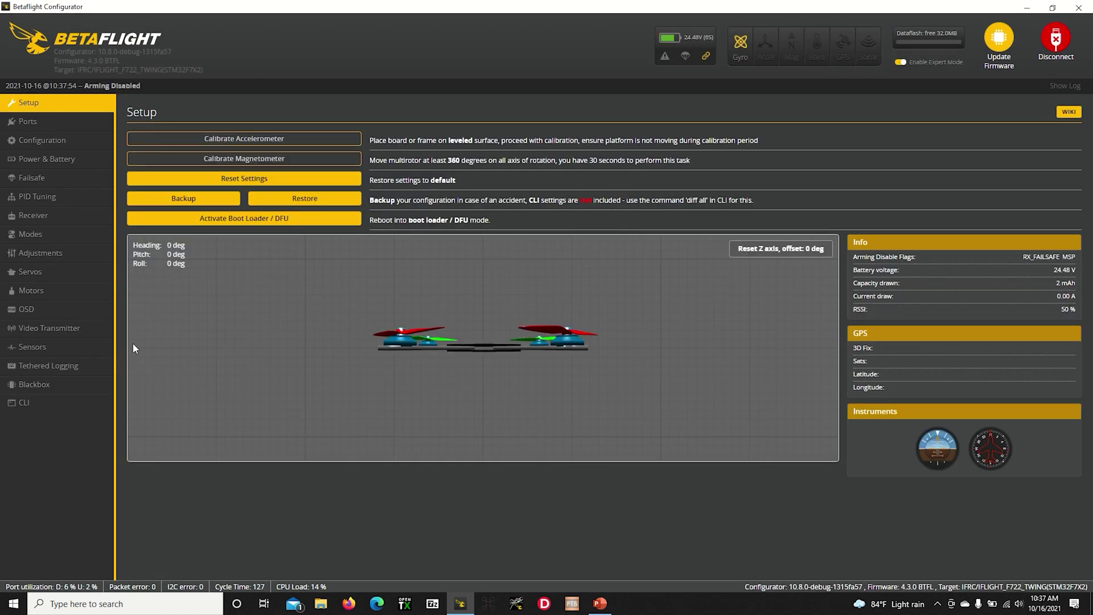
click(33, 291)
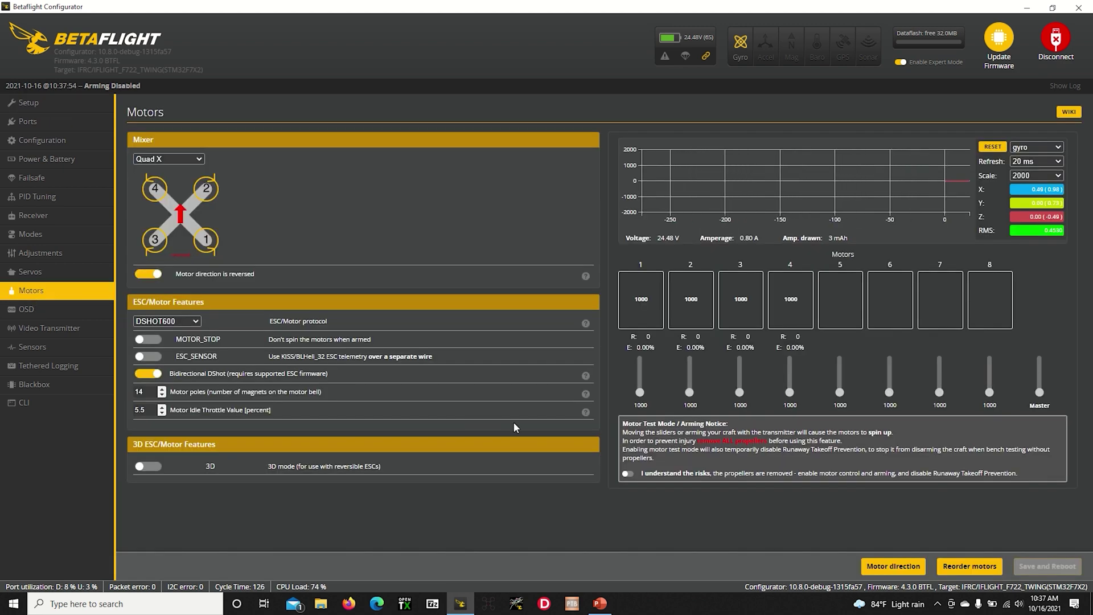
click(893, 567)
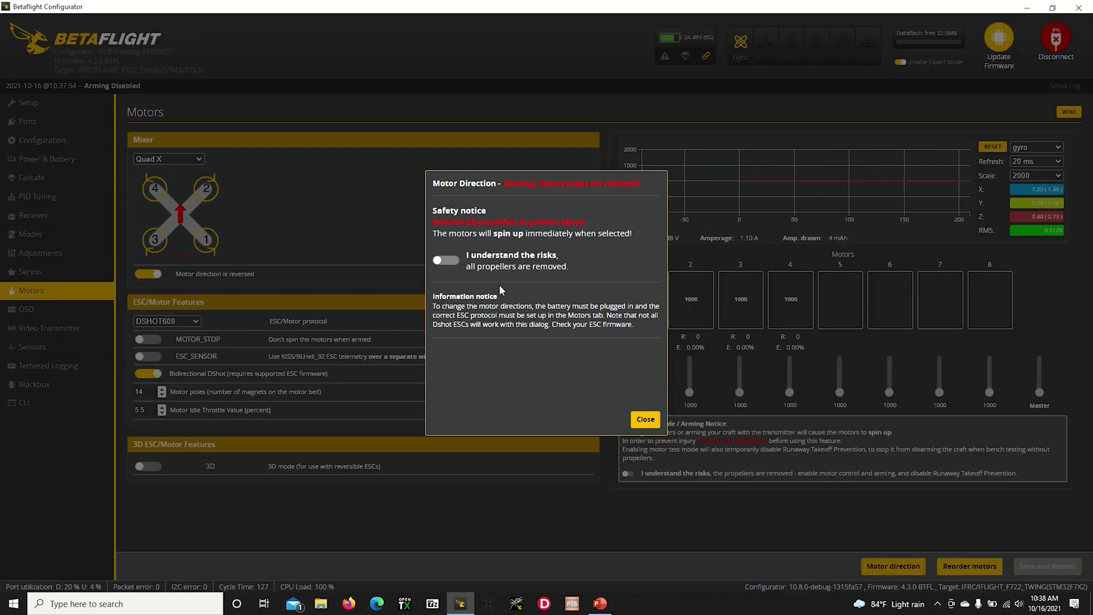
click(446, 260)
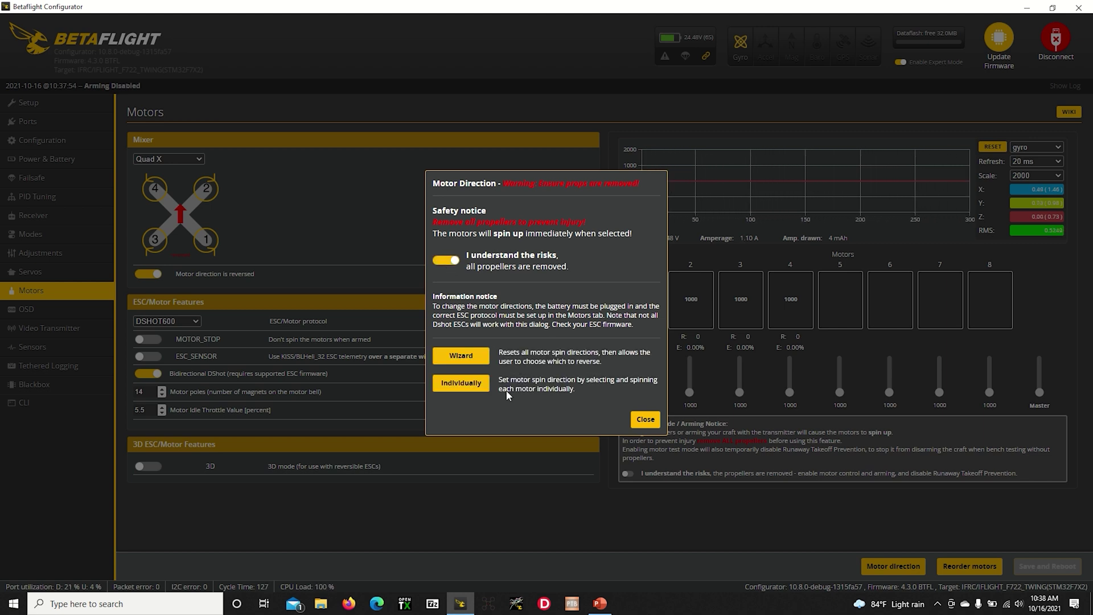
click(461, 383)
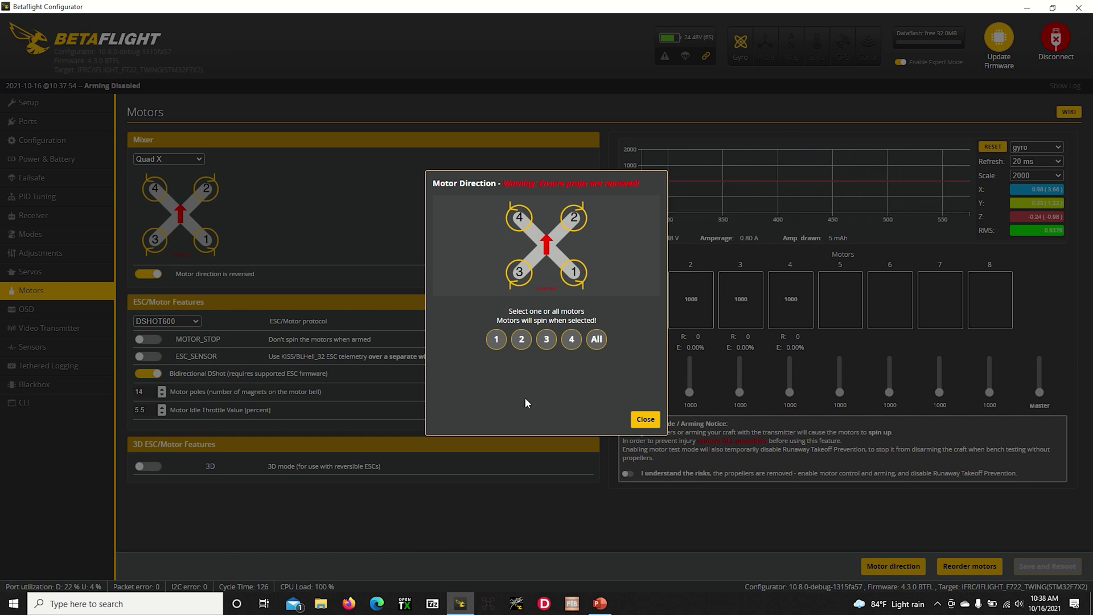
- Spin motor 1 to check its rotation and set its direction to Reverse
click(498, 340)
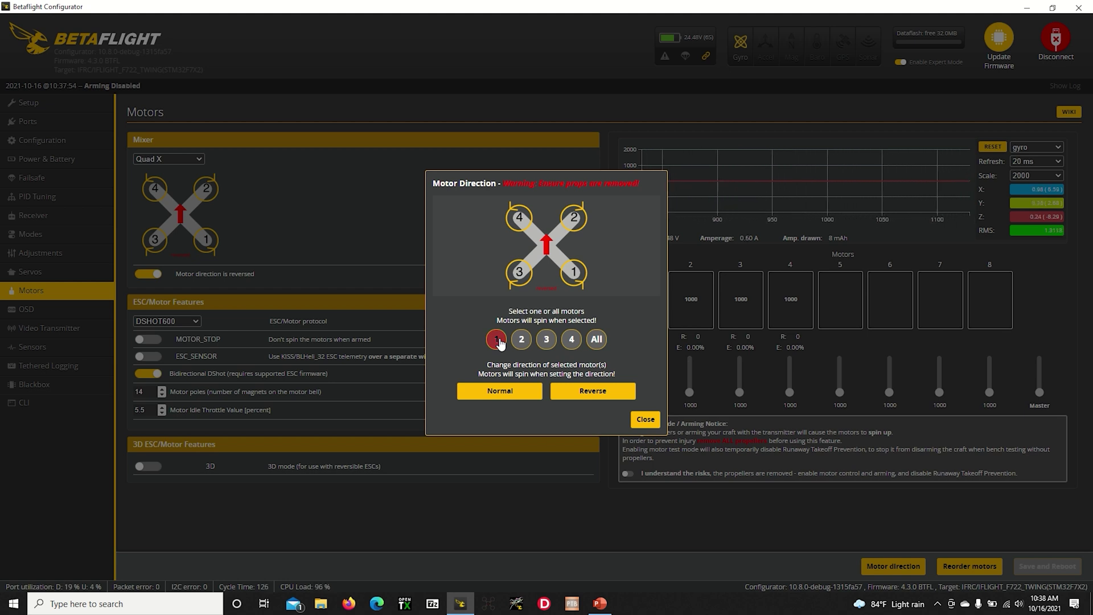
click(497, 340)
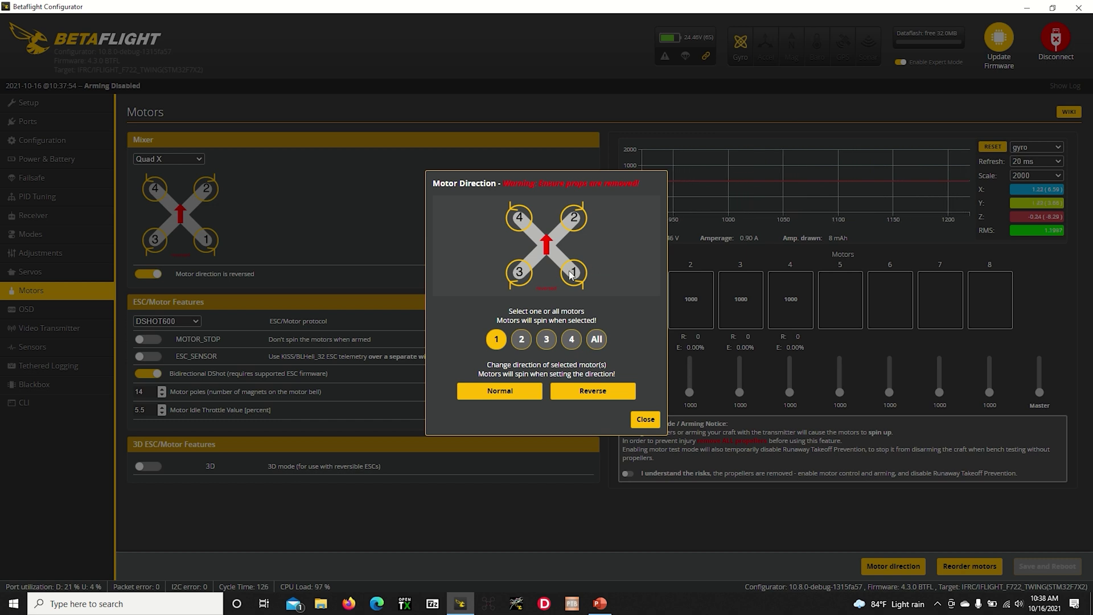
click(496, 341)
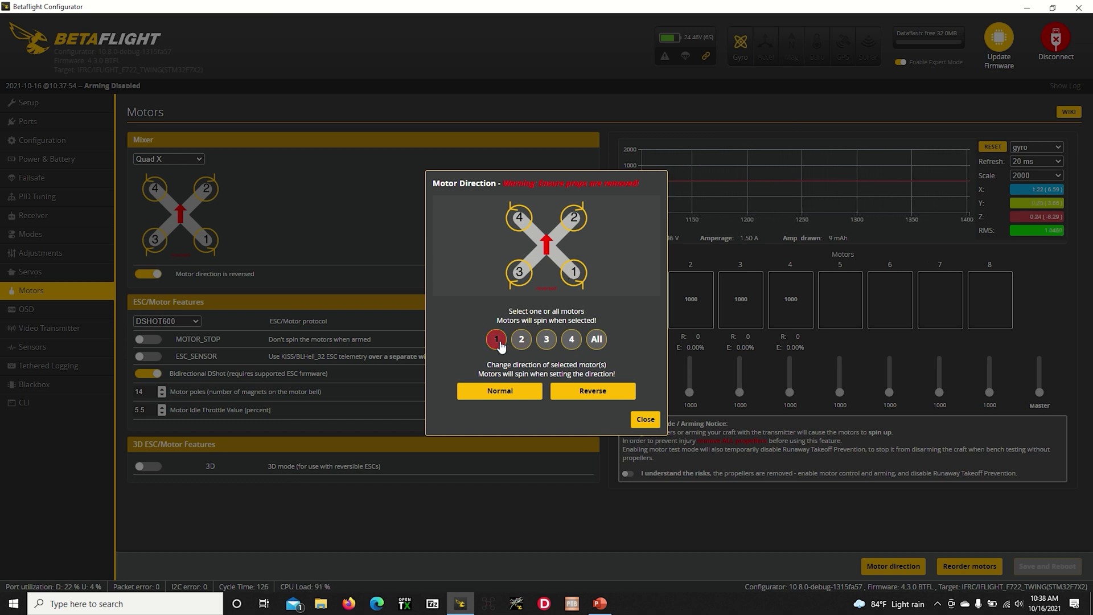
click(593, 394)
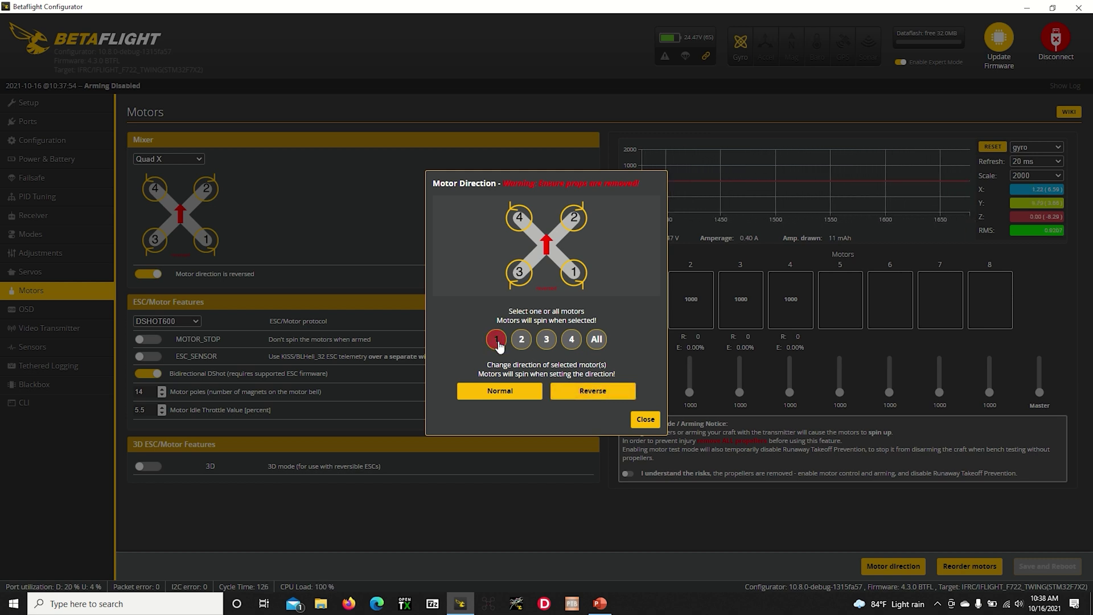
- Spin motors 2, 3 and 4 one at a time to check their directions, and close the motor direction setup
click(523, 341)
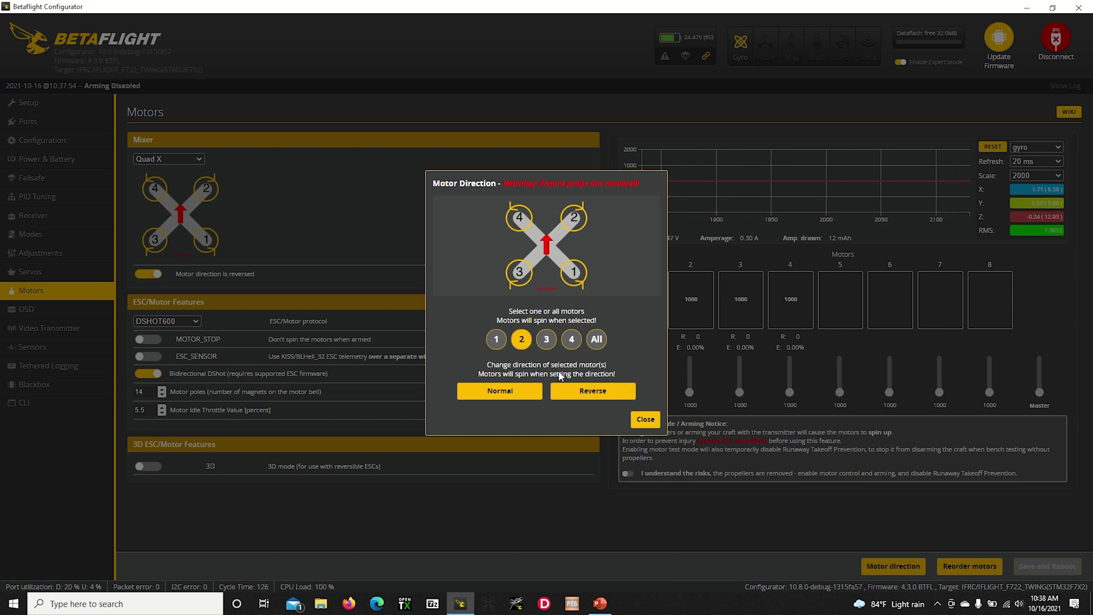
click(547, 340)
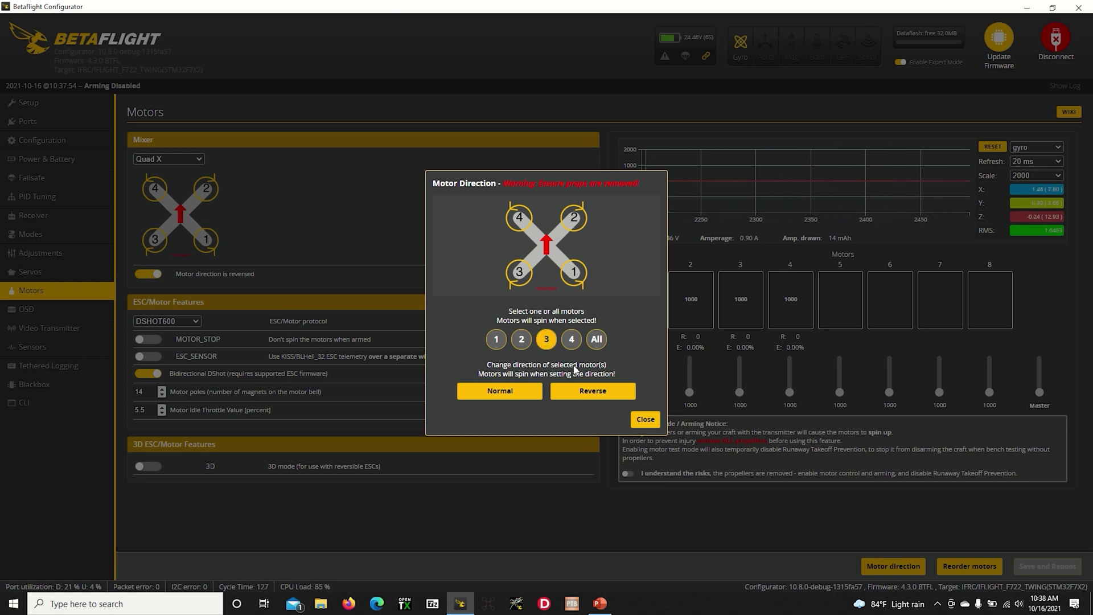
click(570, 342)
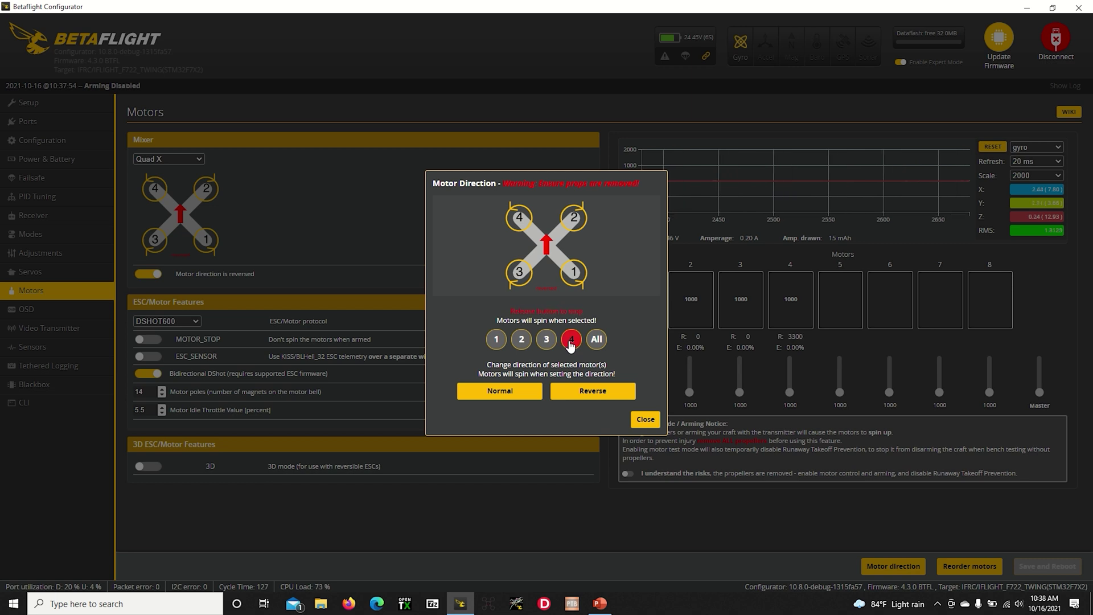
click(645, 420)
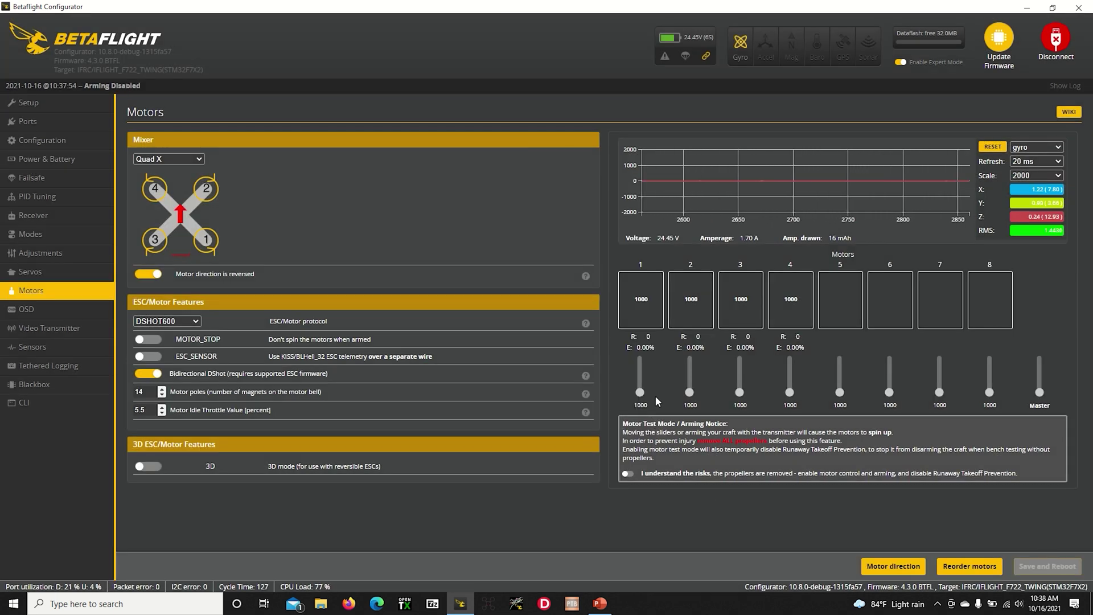
- Enable motor test mode, spin motor 1 at 1035 to check it and return it to 1000
click(628, 474)
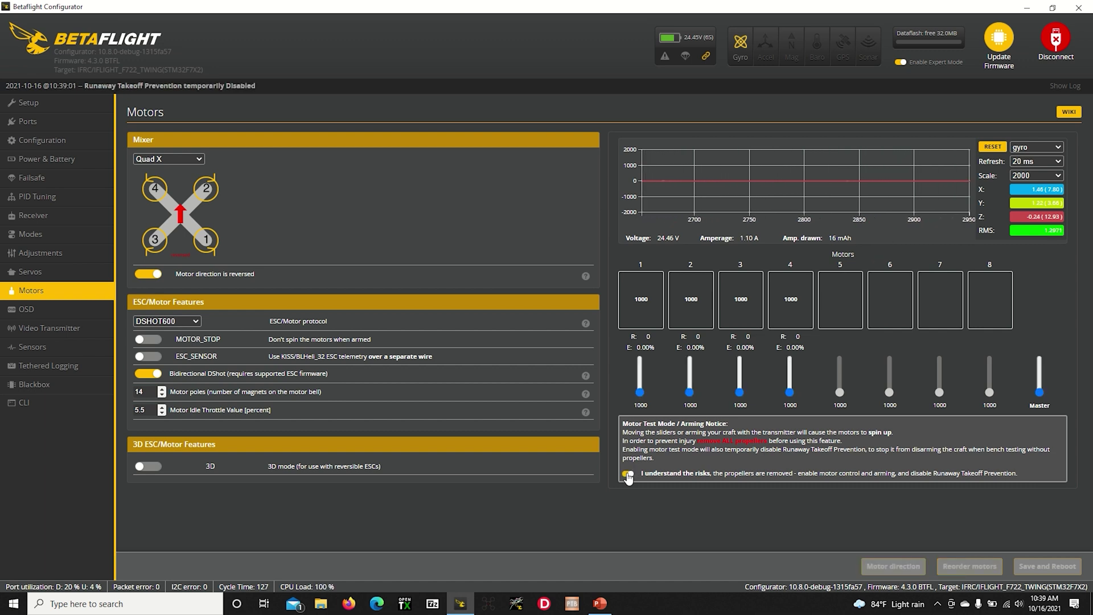
click(641, 395)
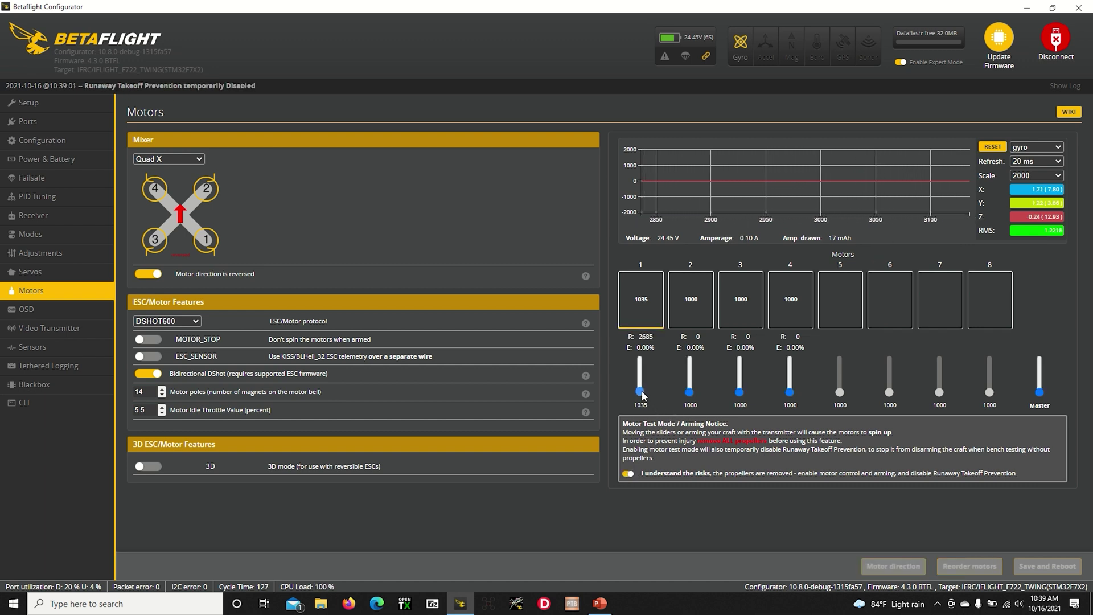
right_click(643, 394)
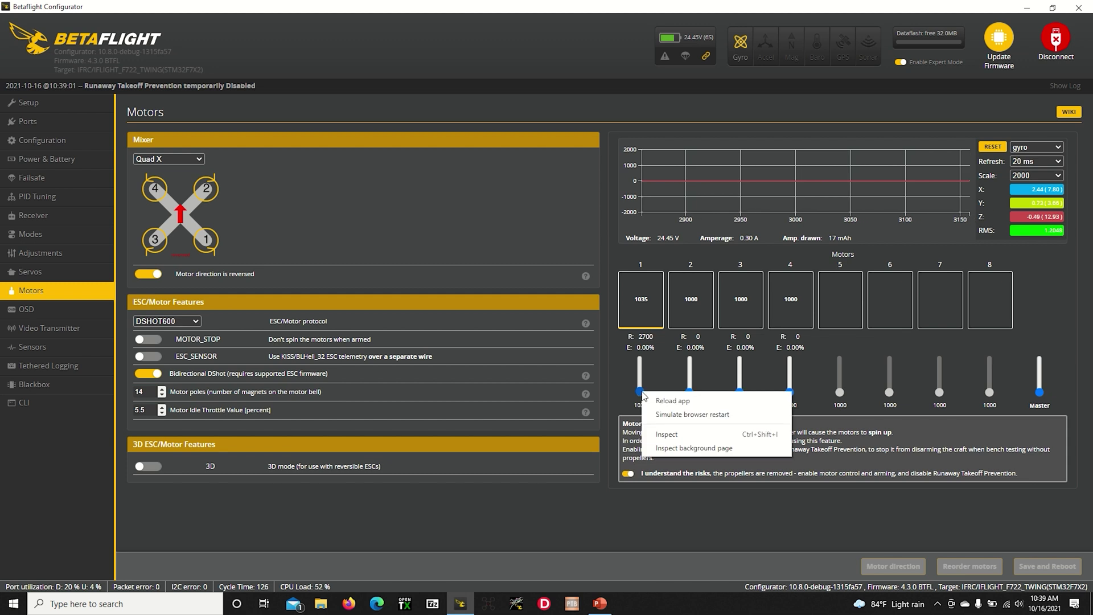
click(640, 392)
drag(640, 392, 641, 402)
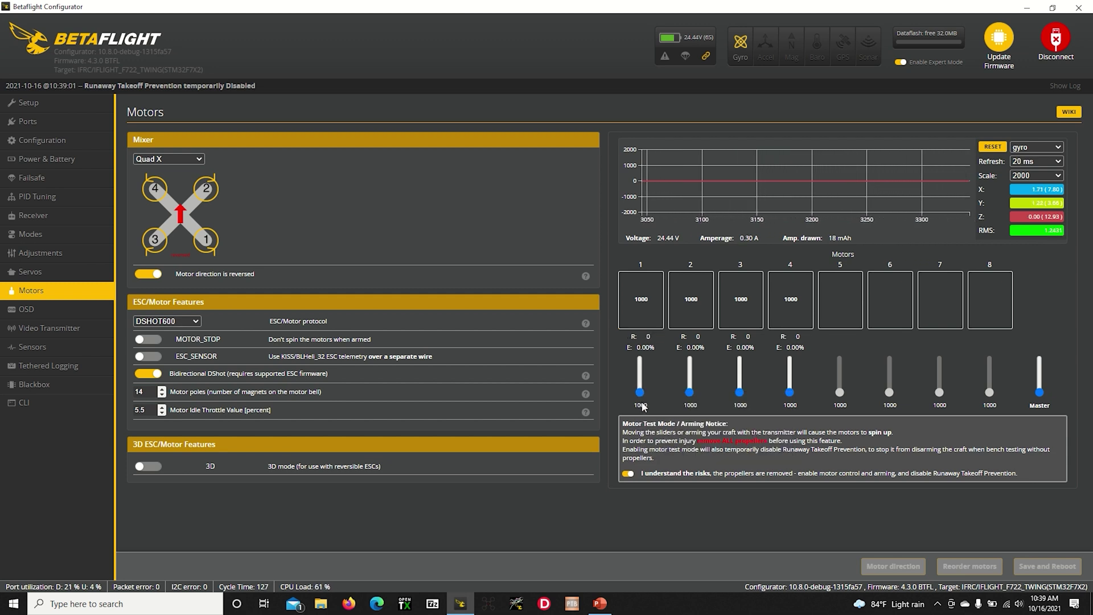
- Spin motor 2 at 1018 and motor 3 at 1053 one at a time to check them, returning each to 1000
click(689, 392)
click(690, 393)
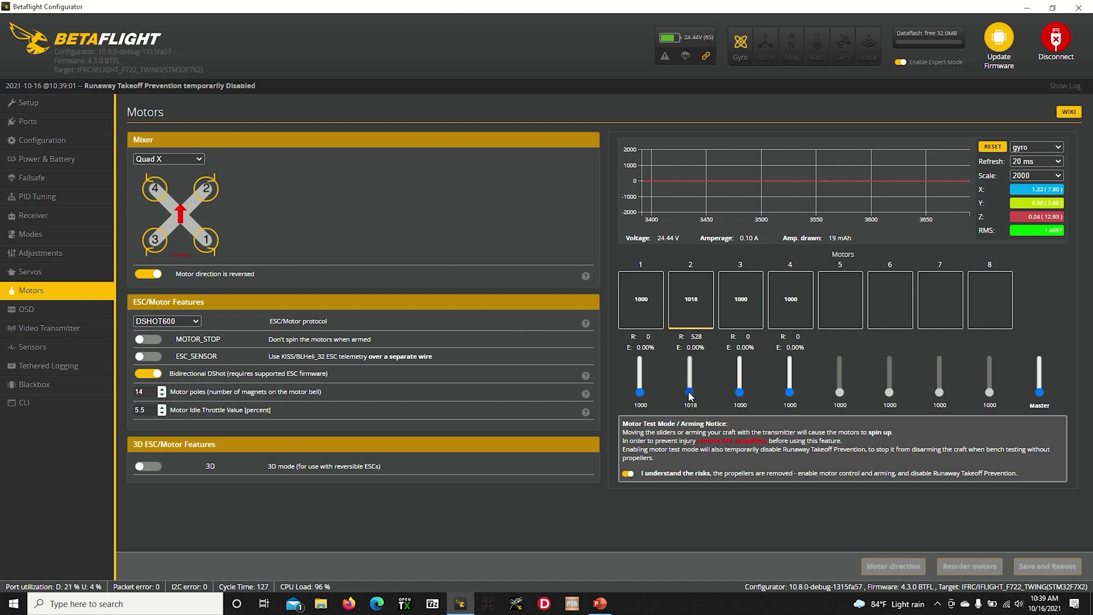
click(690, 394)
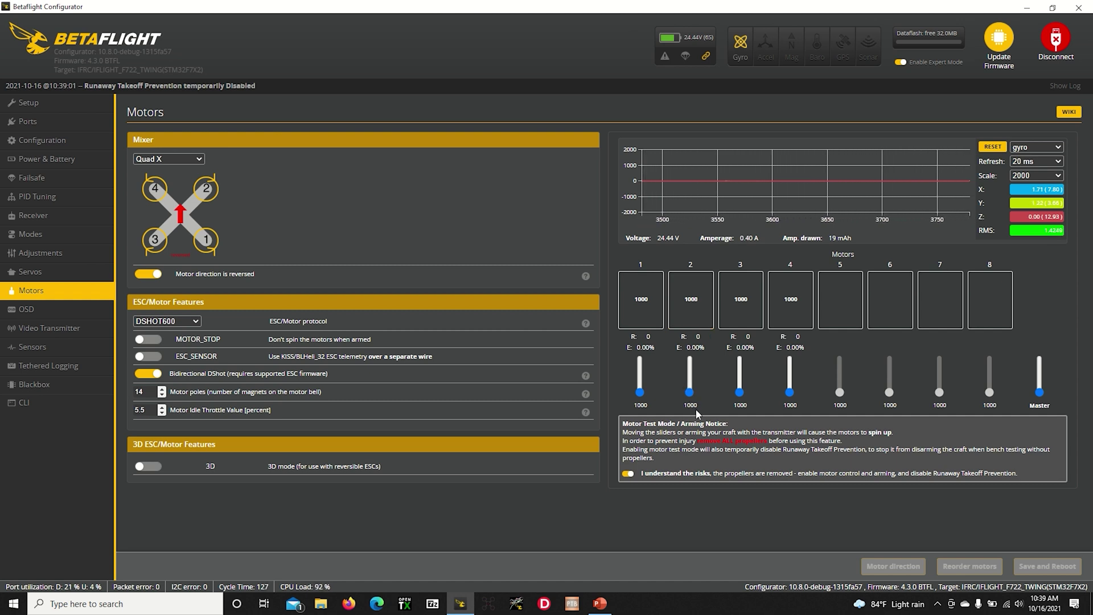
click(741, 390)
click(742, 393)
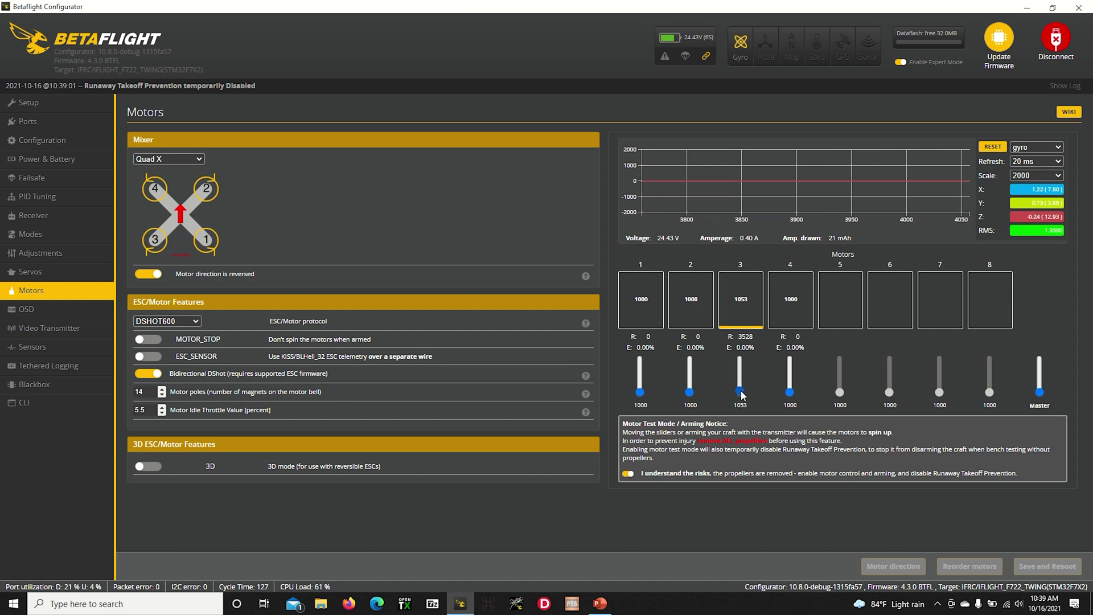
click(740, 394)
- Spin motor 4 at up to 1123 to check it, return it to 1000 and disable motor test mode
click(789, 391)
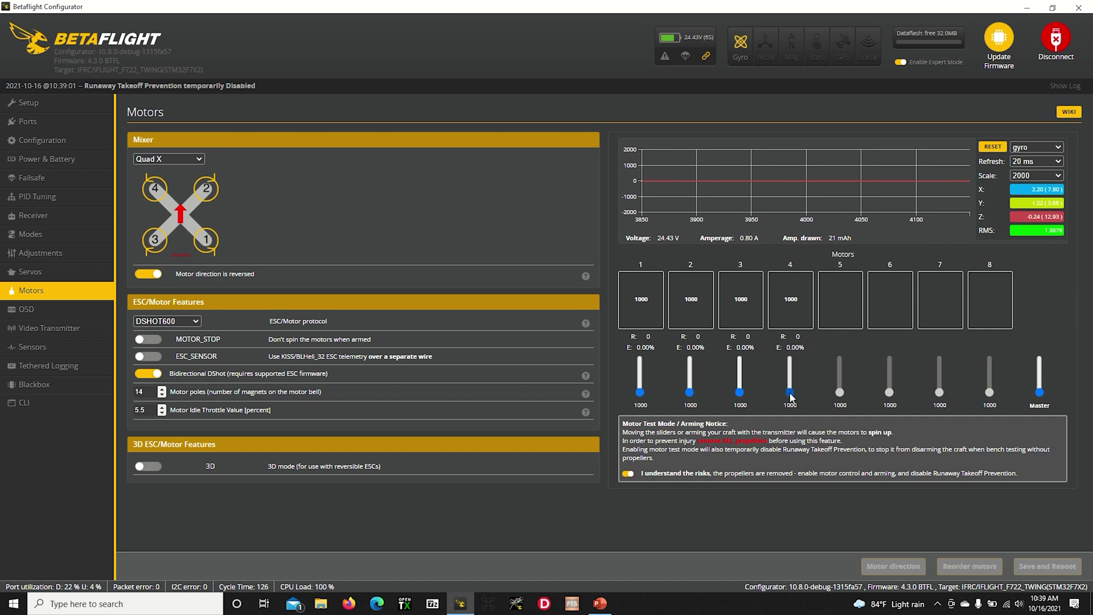
click(789, 391)
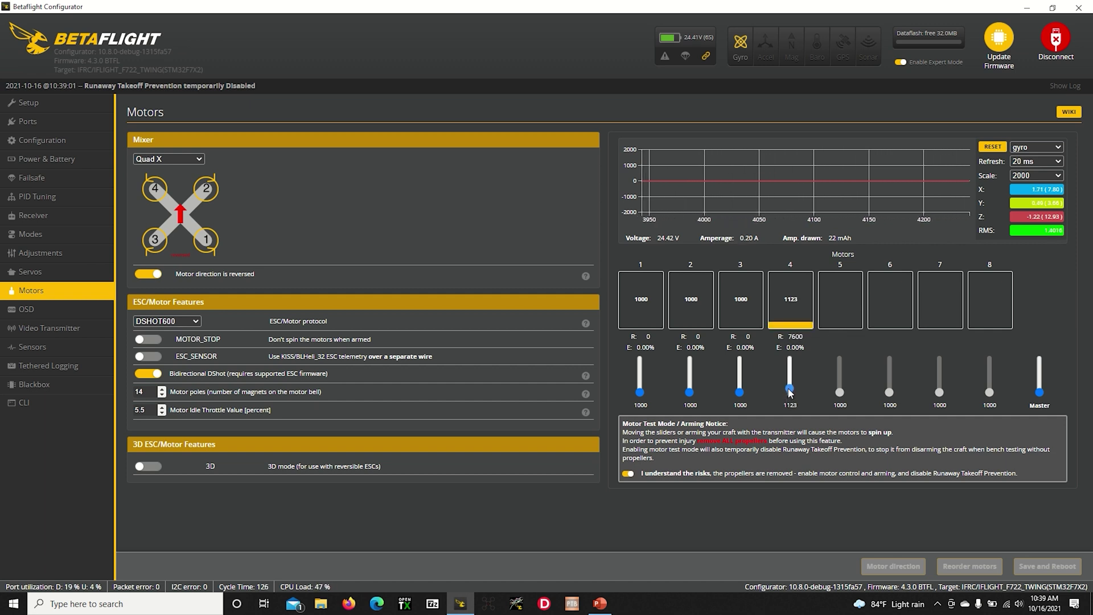
click(790, 393)
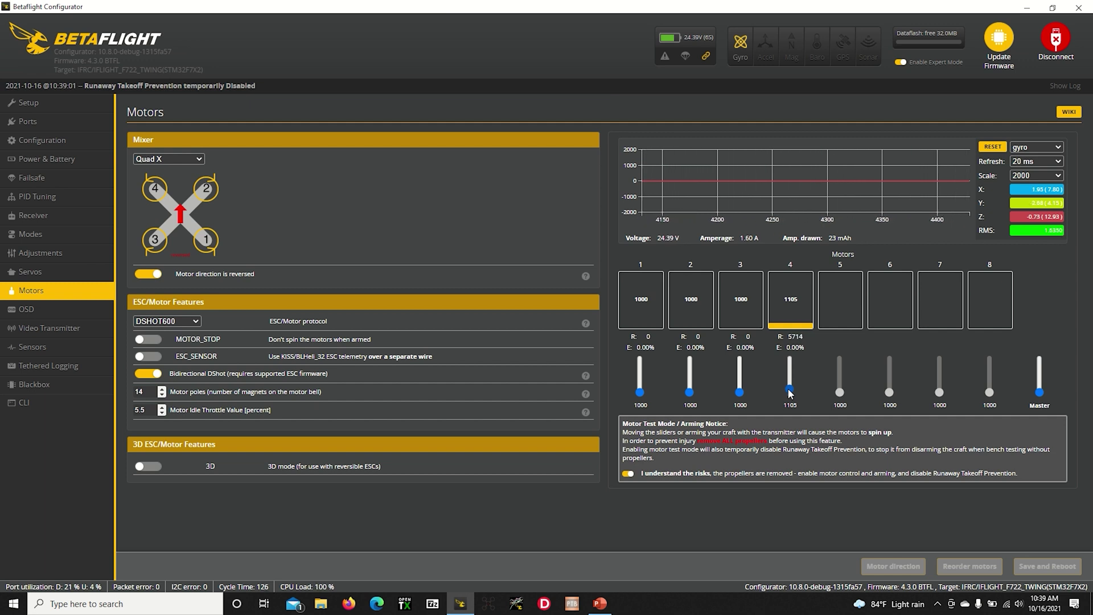
drag(789, 392, 789, 401)
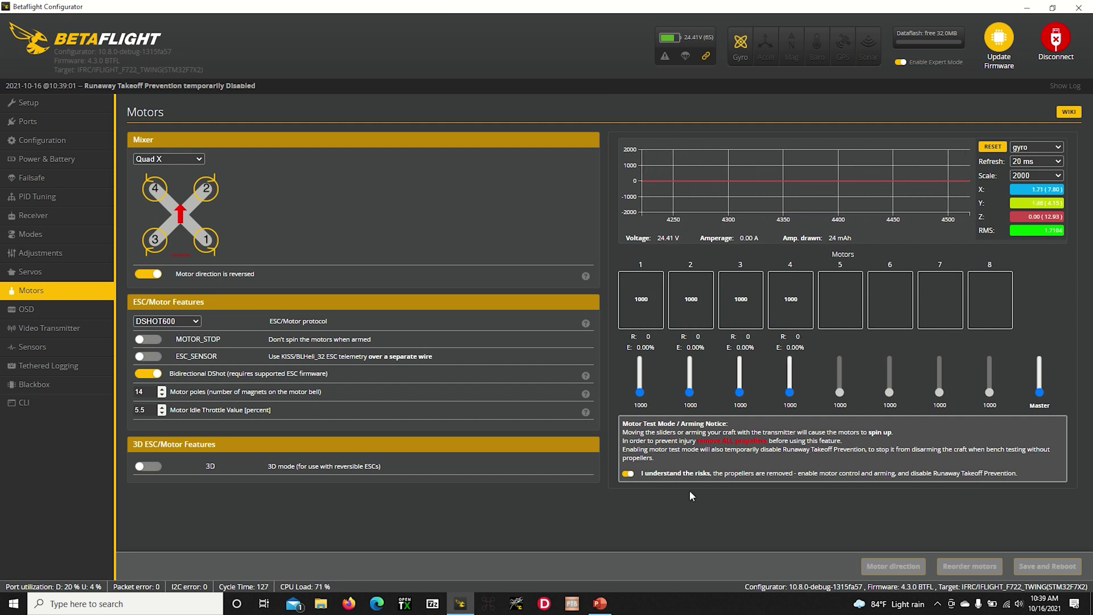
click(629, 475)
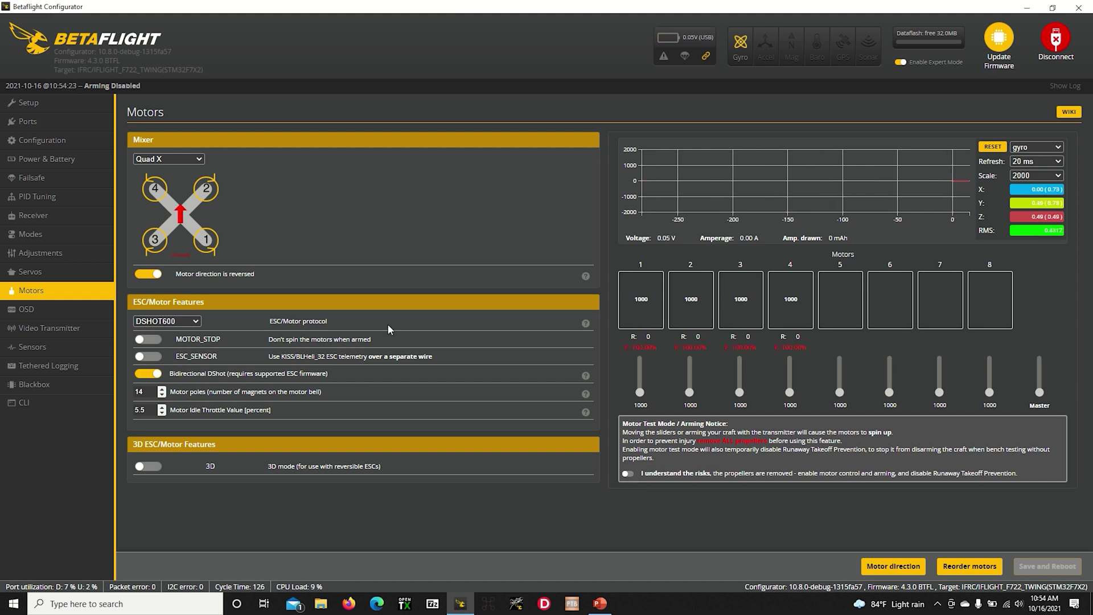
- Review the OSD elements, warnings and post-flight statistics, and check the RSSI channel in the receiver settings
click(62, 319)
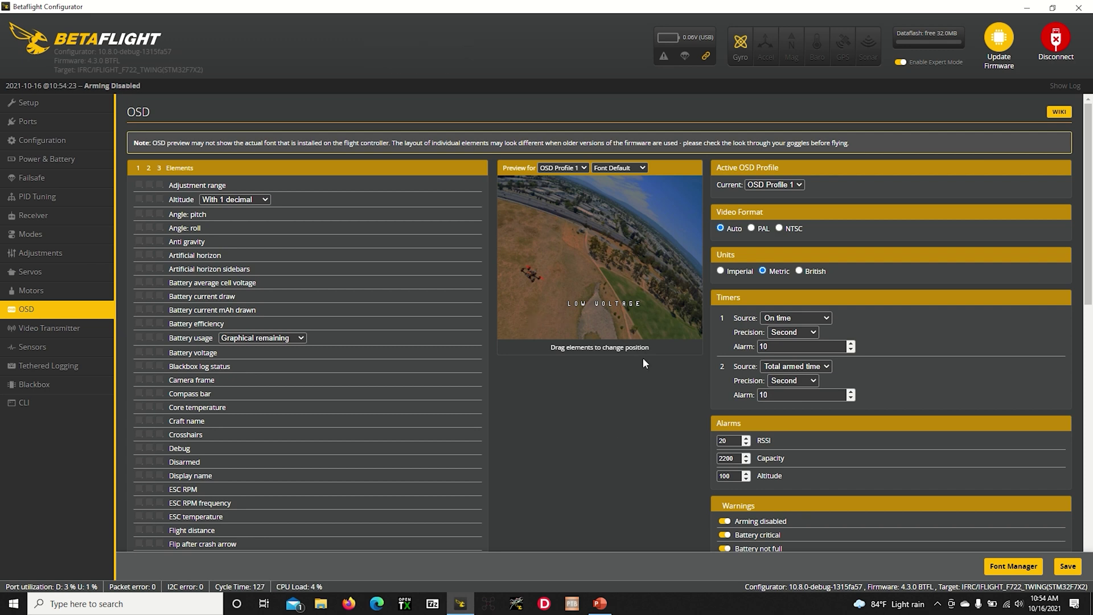
scroll(608, 428, down, 2)
scroll(609, 428, up, 2)
scroll(609, 428, down, 3)
scroll(609, 428, up, 2)
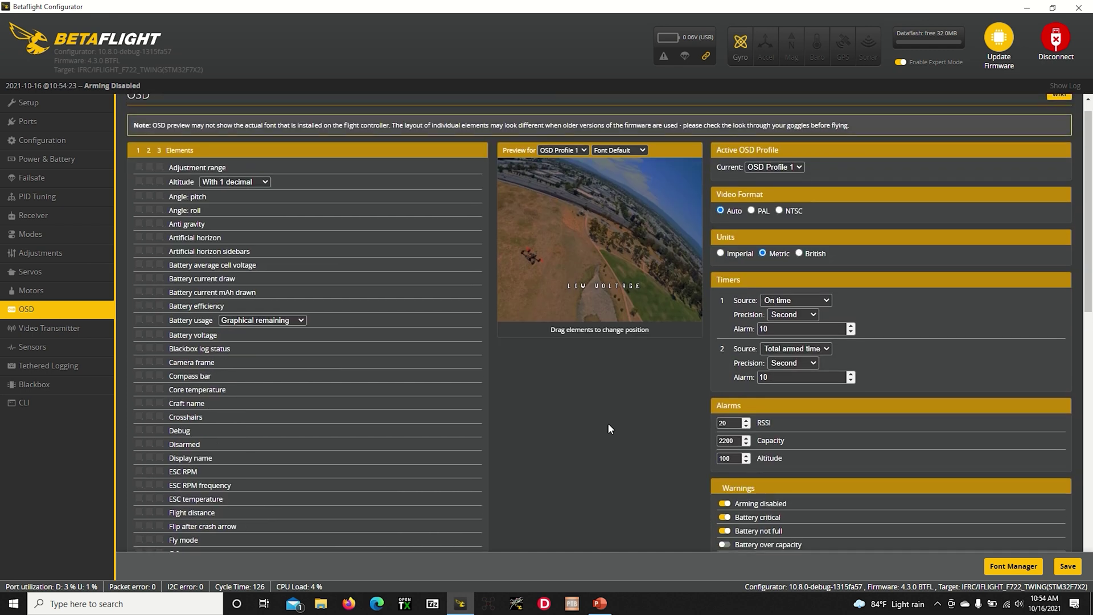
scroll(608, 428, down, 2)
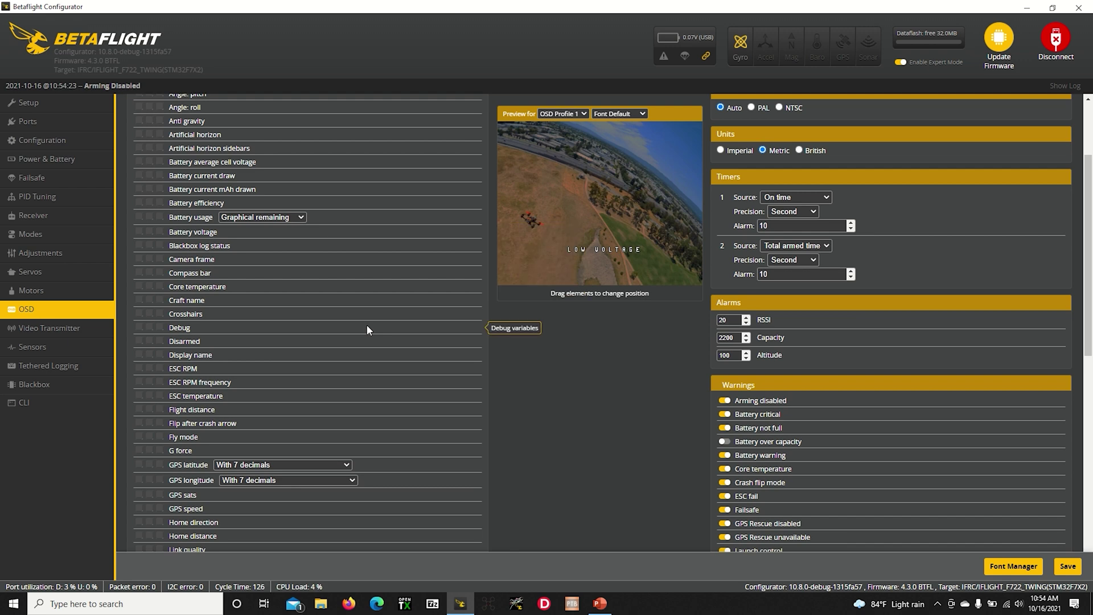
scroll(367, 324, down, 8)
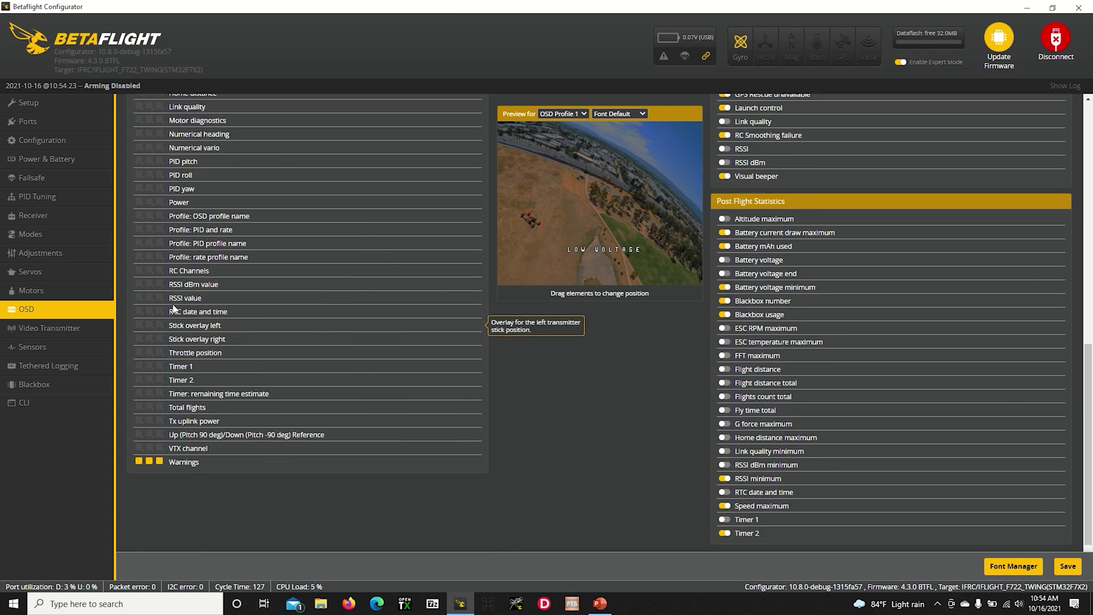
click(53, 218)
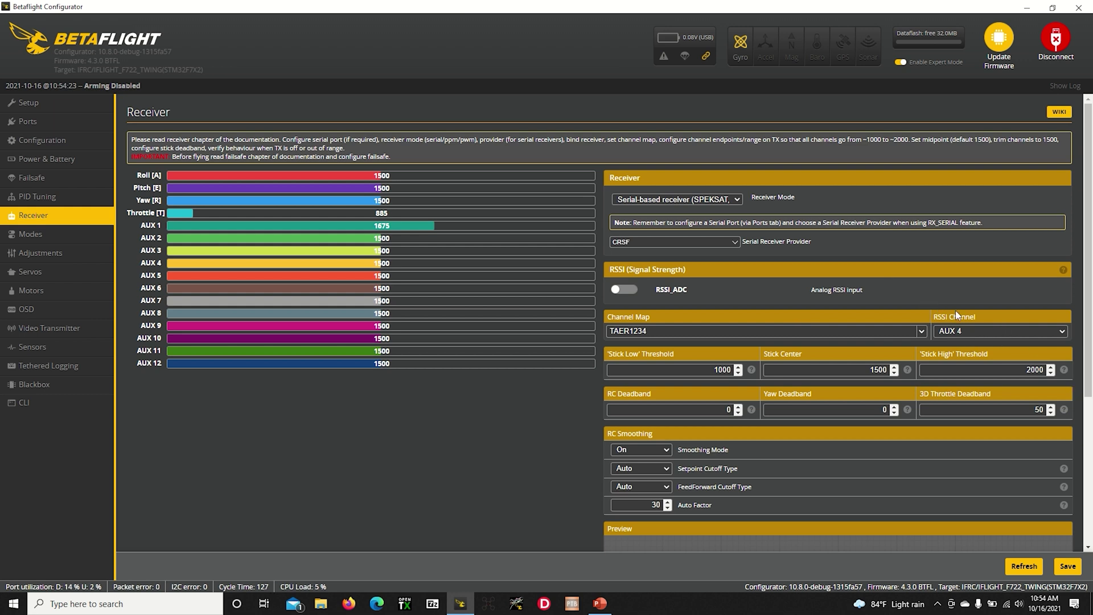
- Enable the RSSI value element for OSD profile 1 and try repositioning it in the preview
click(60, 309)
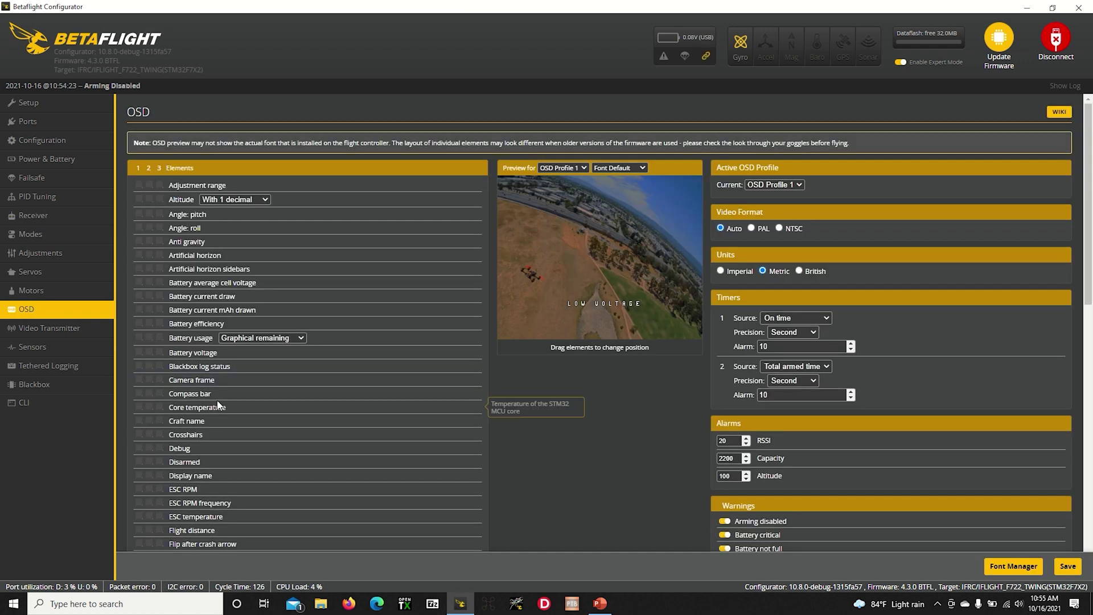
scroll(217, 400, down, 5)
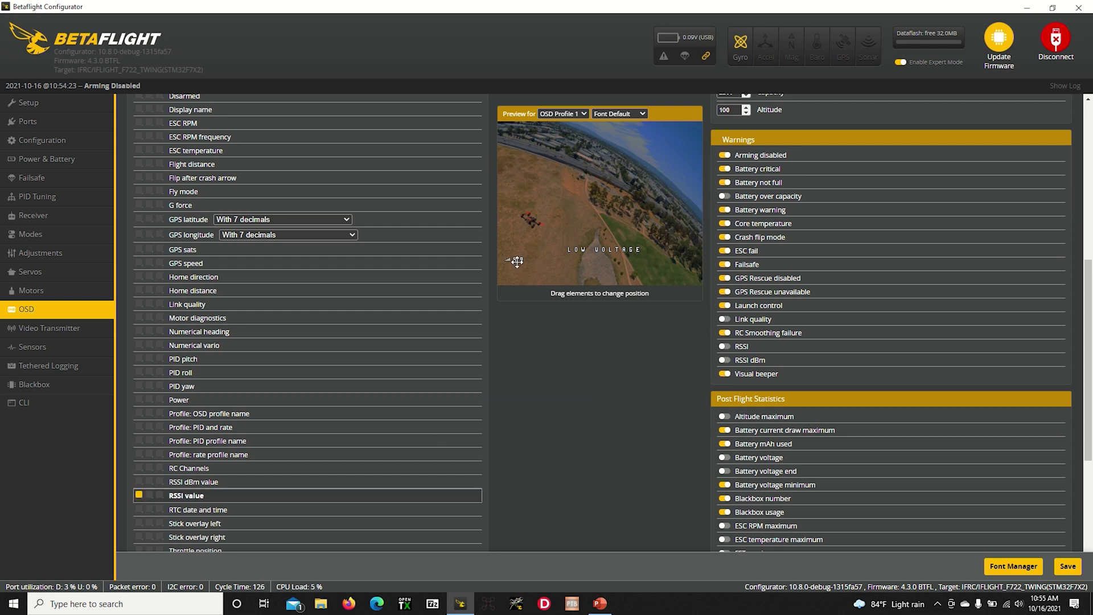
drag(517, 262, 515, 210)
drag(510, 251, 511, 254)
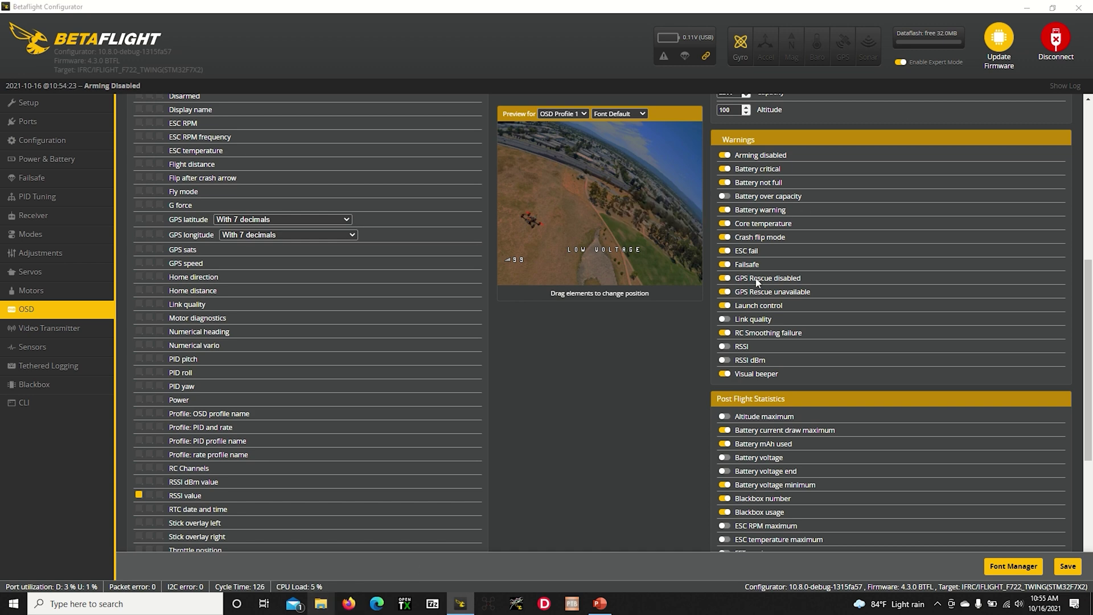
- Open the backup file BTFL_cli_Sbando.txt from the CLI Config folder inside Drone Stuff
key(super+e)
click(899, 49)
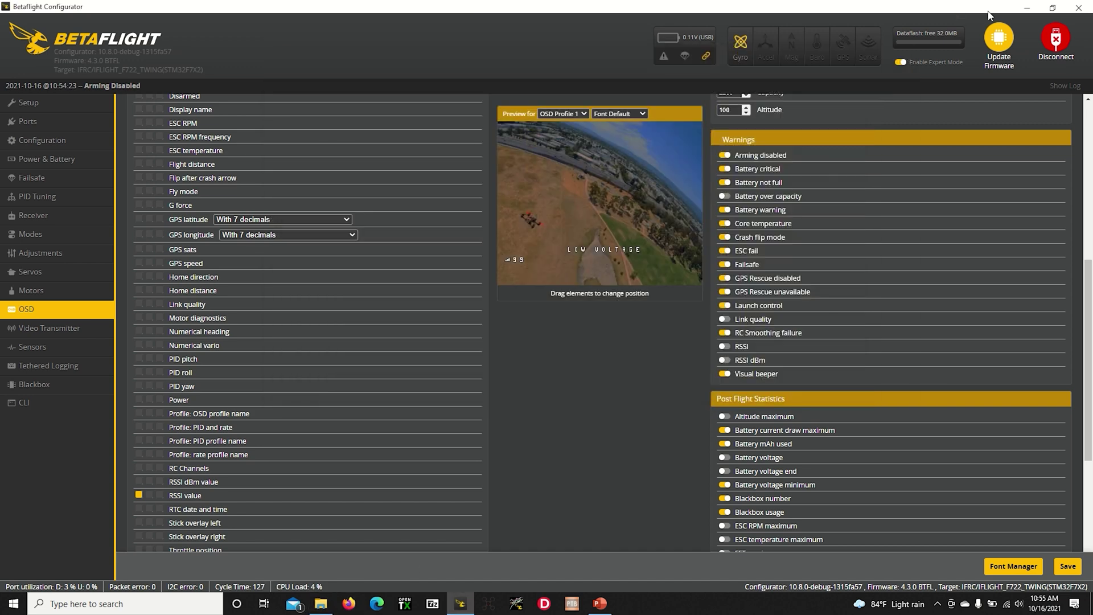
click(1027, 8)
double_click(64, 23)
click(412, 135)
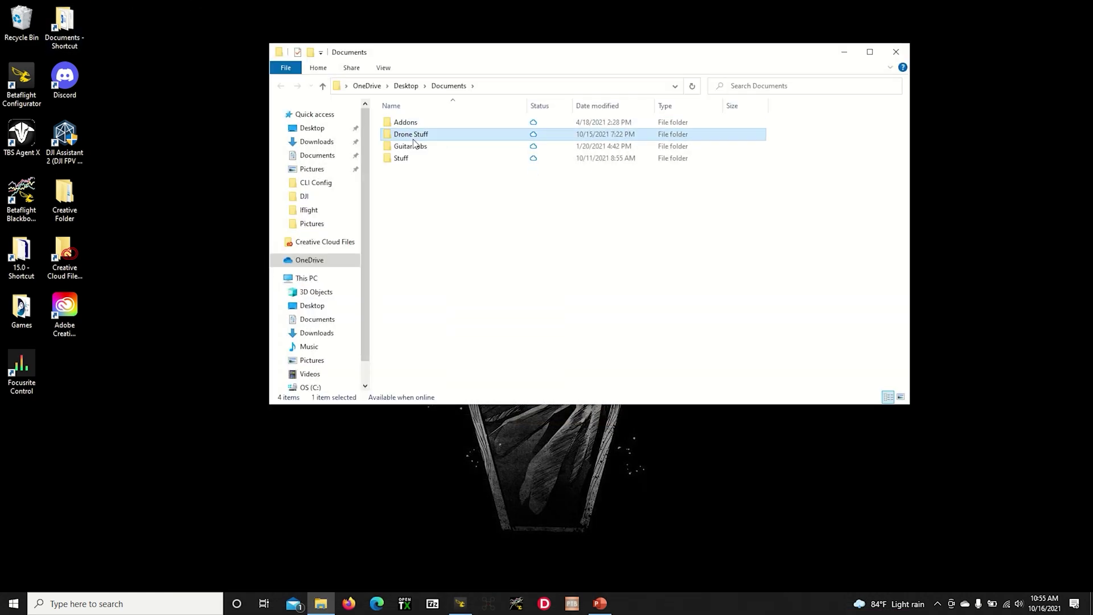
double_click(412, 136)
double_click(415, 171)
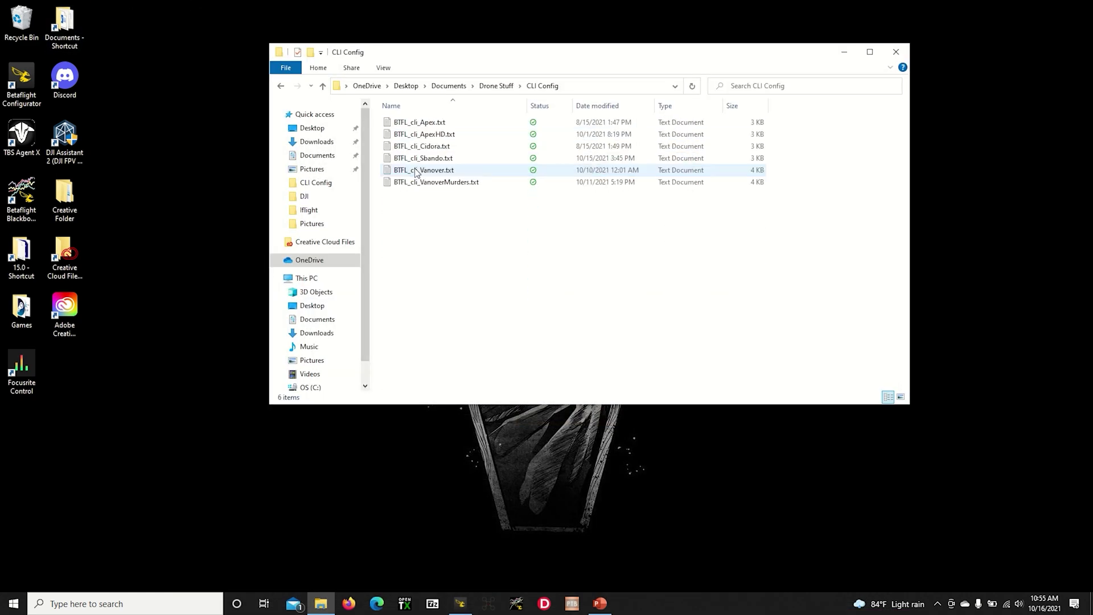
double_click(440, 158)
- Copy the backup's OSD lines from osd_rssi_pos to osd_disarmed_pos, run them in the Betaflight Configurator CLI and save
scroll(339, 327, down, 18)
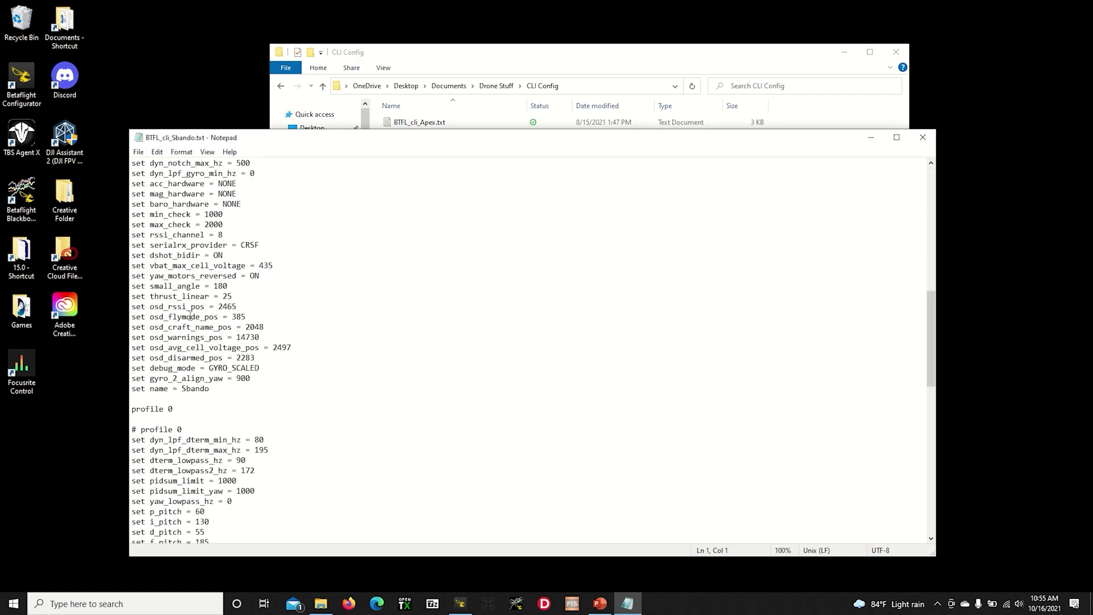
drag(131, 307, 299, 354)
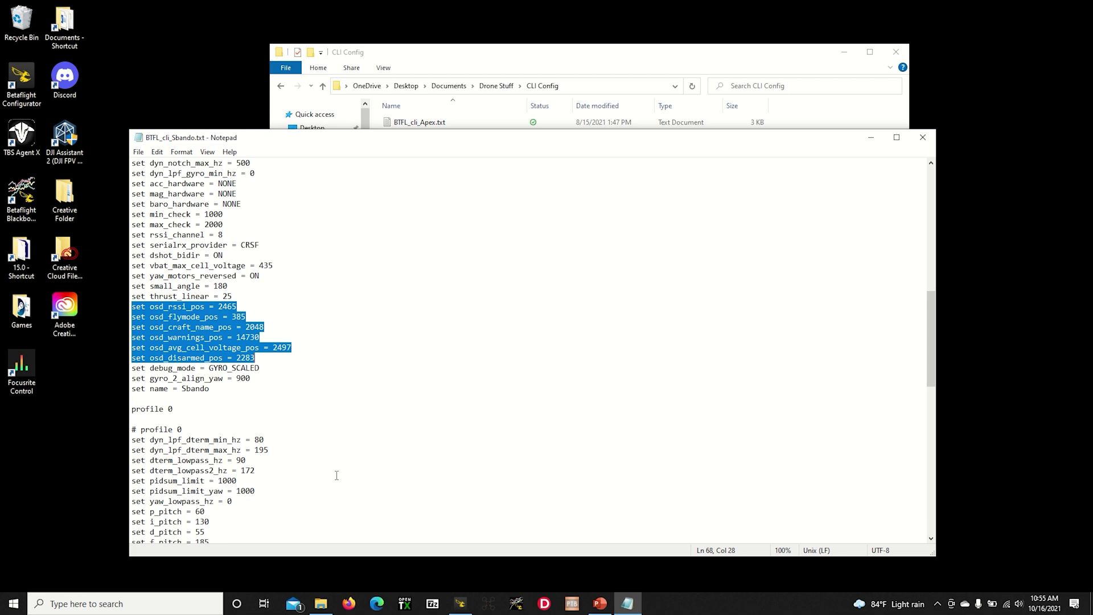
click(461, 602)
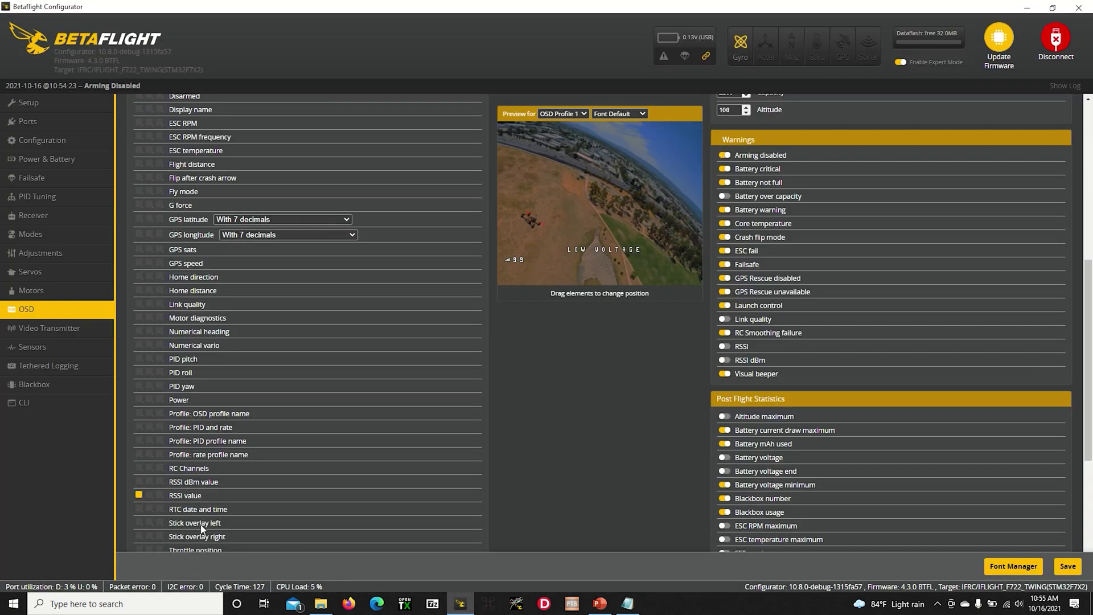
click(26, 403)
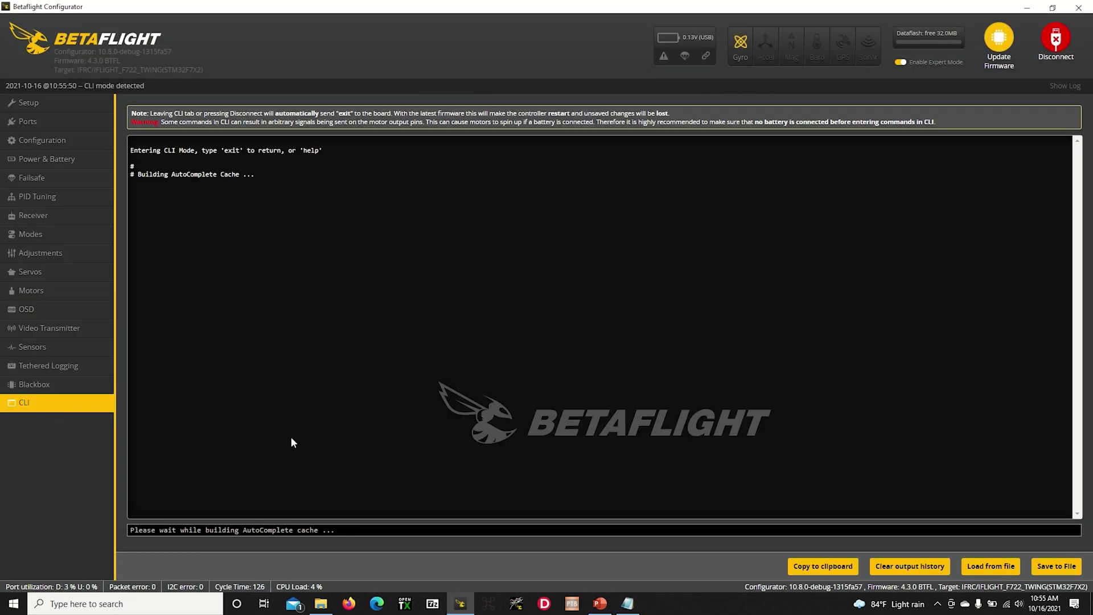
text(set osd_disarmed_pos = 2283)
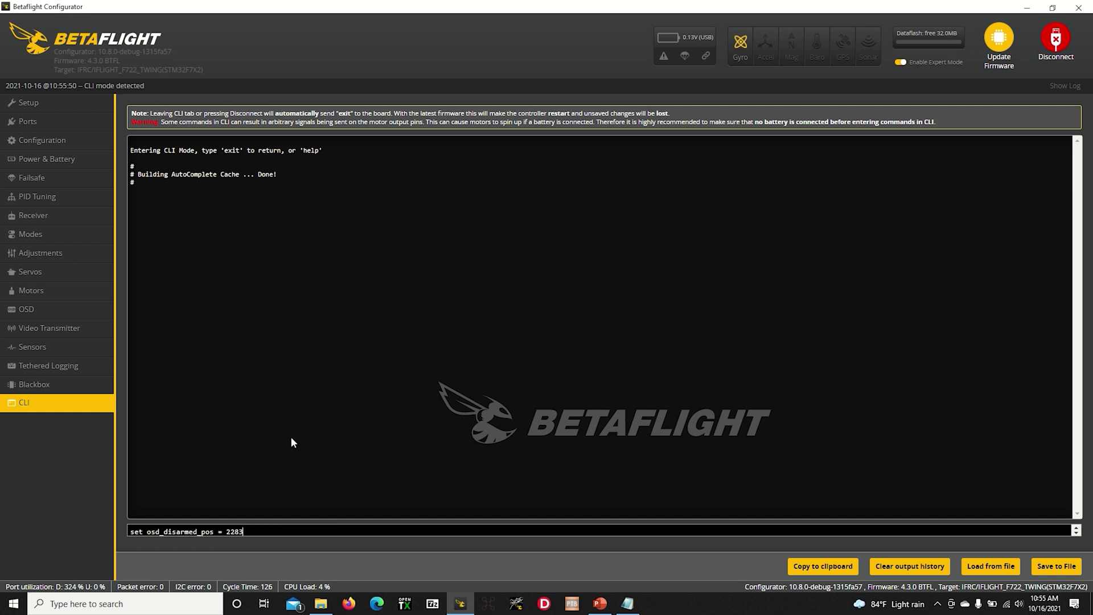
key(Return)
text(save)
key(Return)
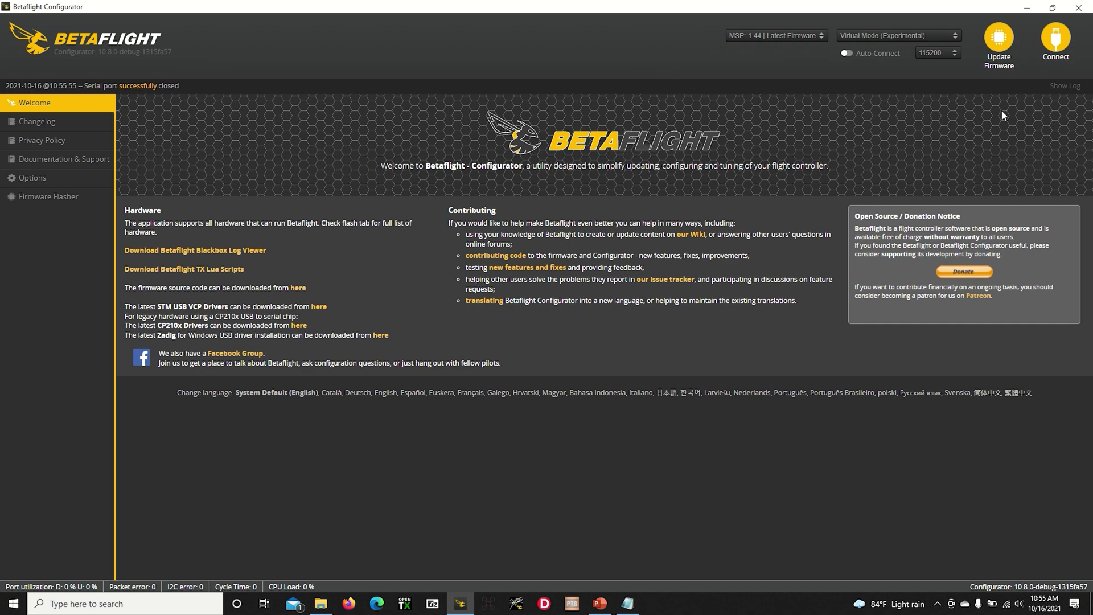
- Reconnect to the flight controller, check the OSD layout, and look through the Video Transmitter, Sensors and Tethered Logging pages
click(1056, 37)
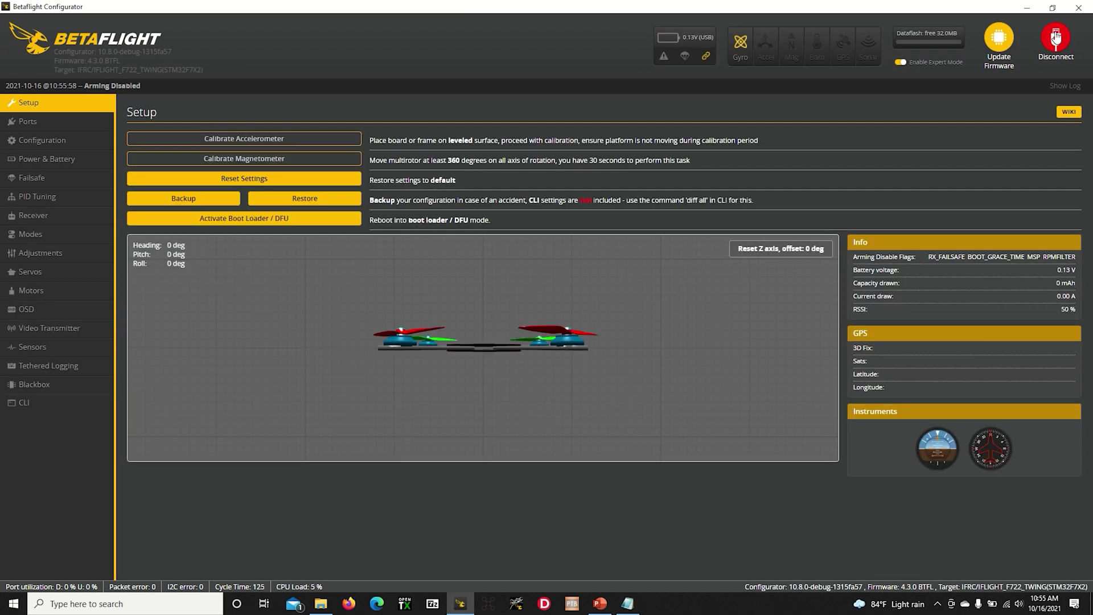
click(86, 311)
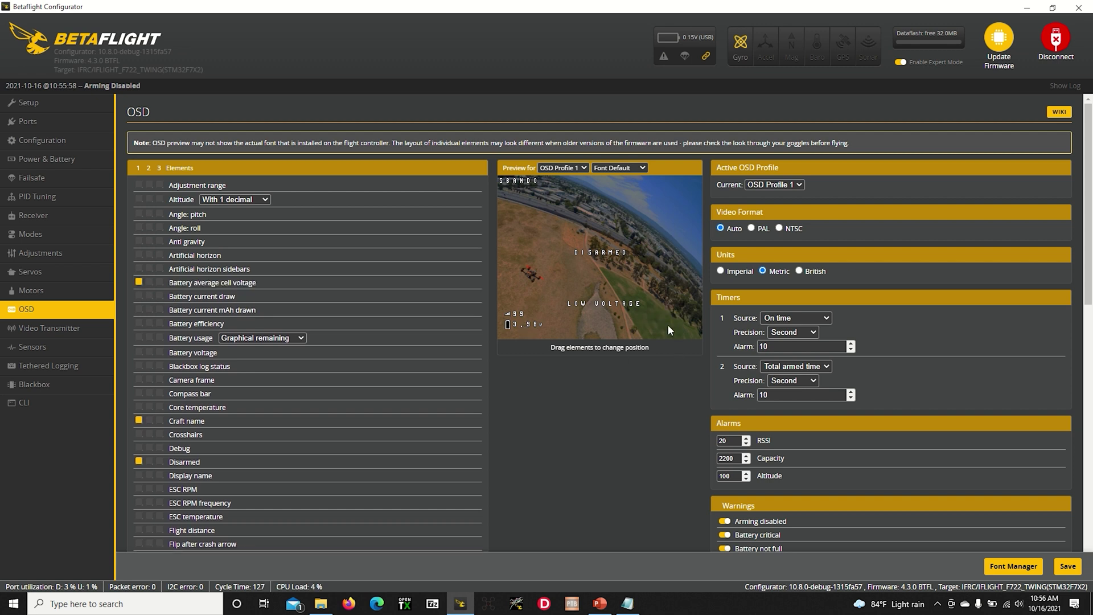
click(60, 330)
click(51, 344)
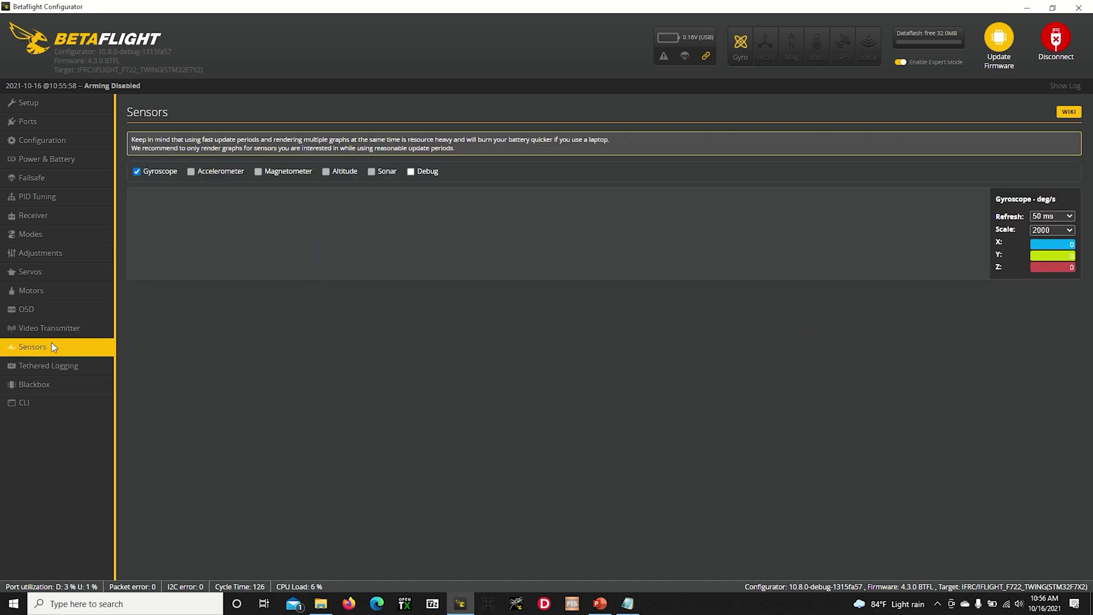
click(49, 365)
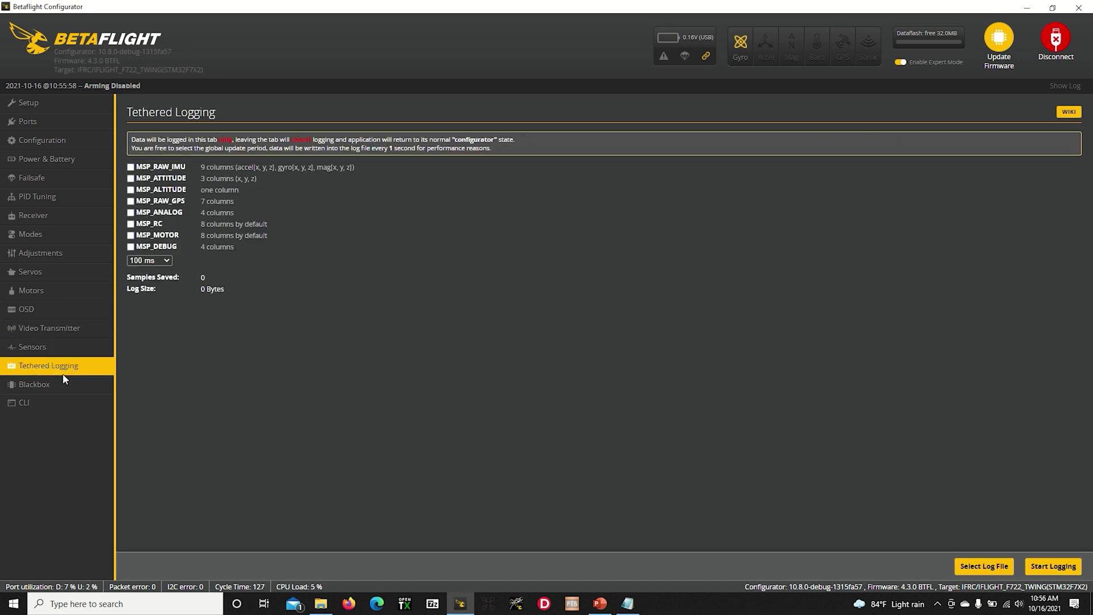
- Set the Blackbox logging device to Onboard Flash with a logging rate of 1/4 (2kHz)
click(58, 385)
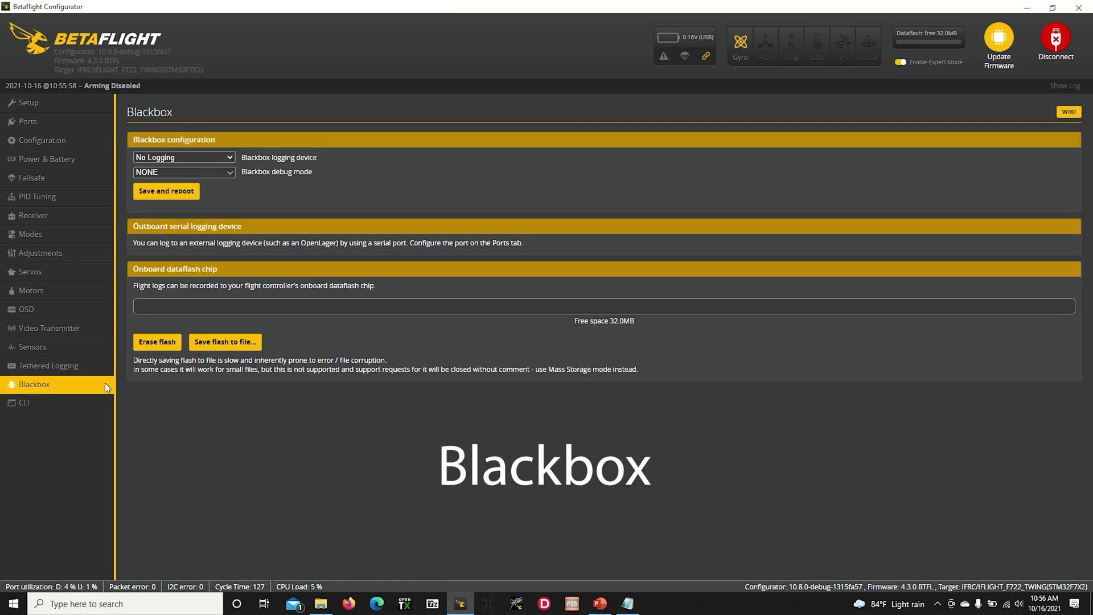
click(231, 159)
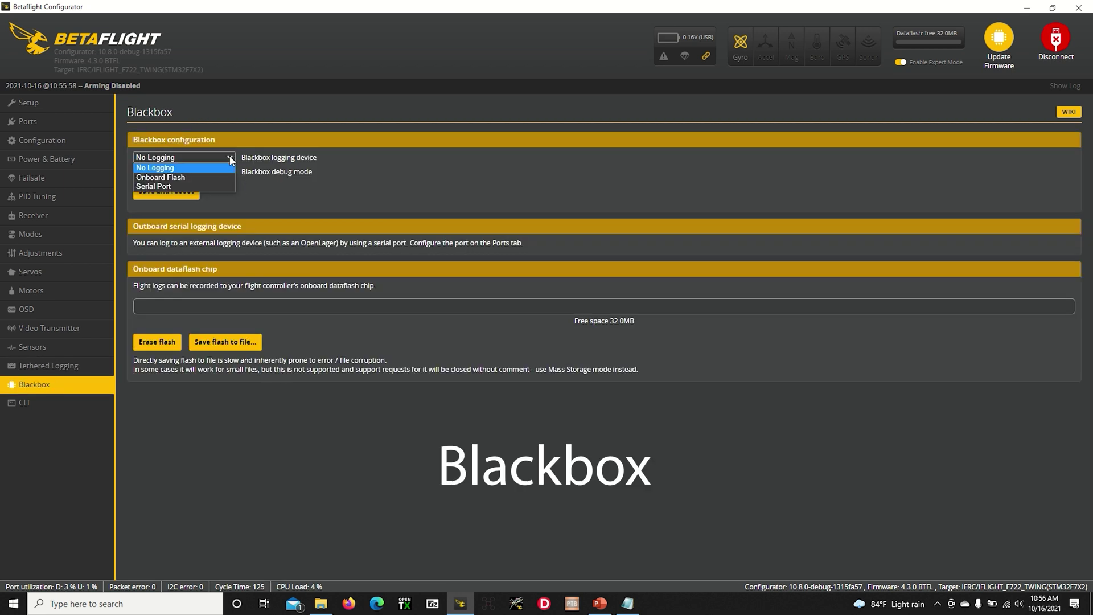
click(194, 177)
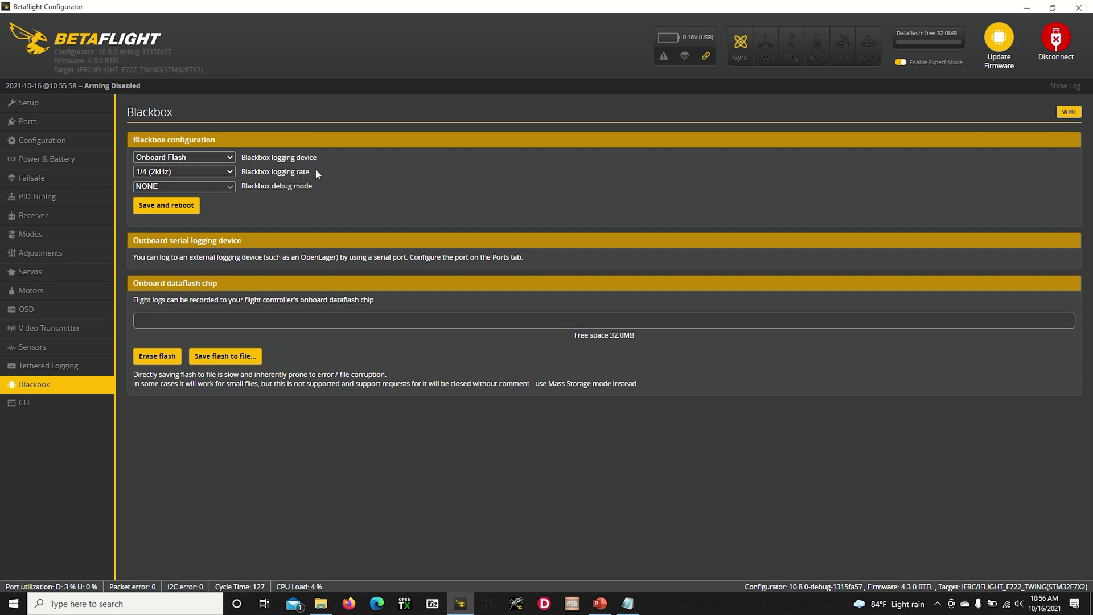
click(229, 170)
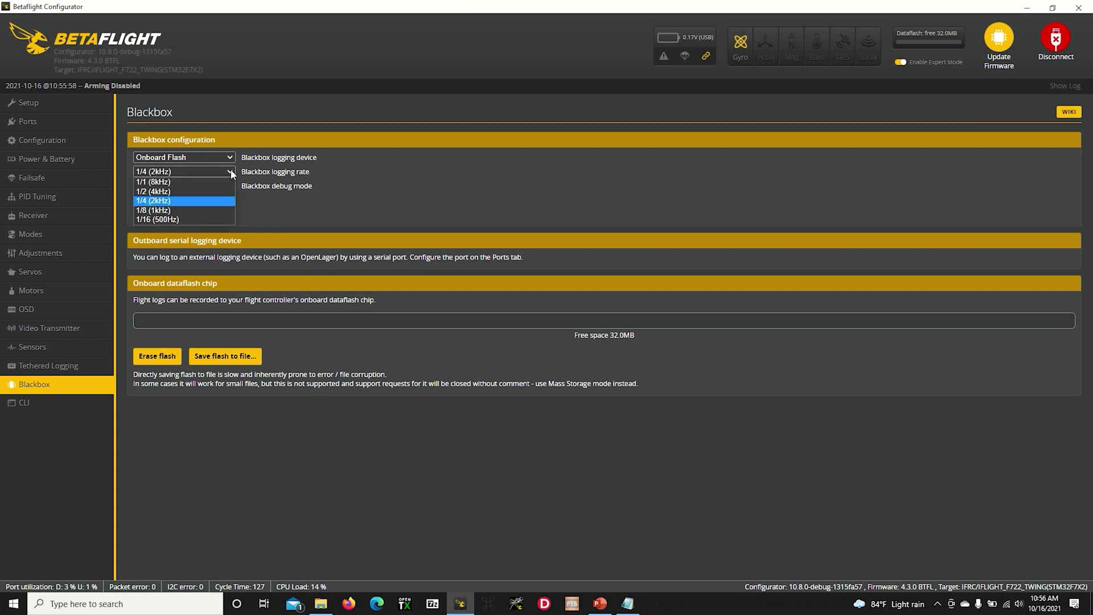
click(197, 202)
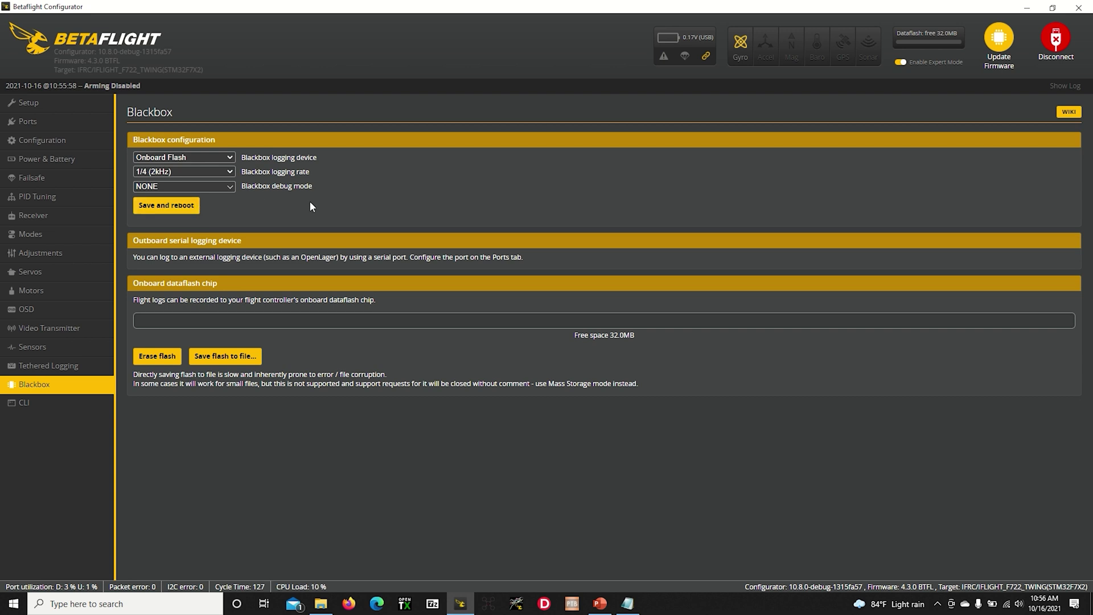
click(232, 173)
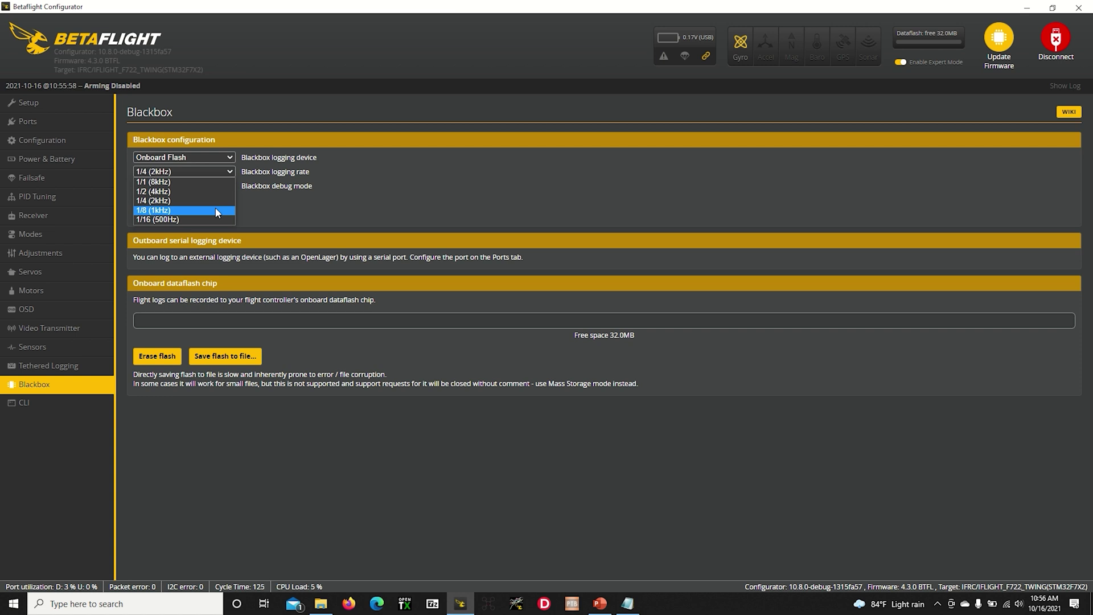
click(217, 200)
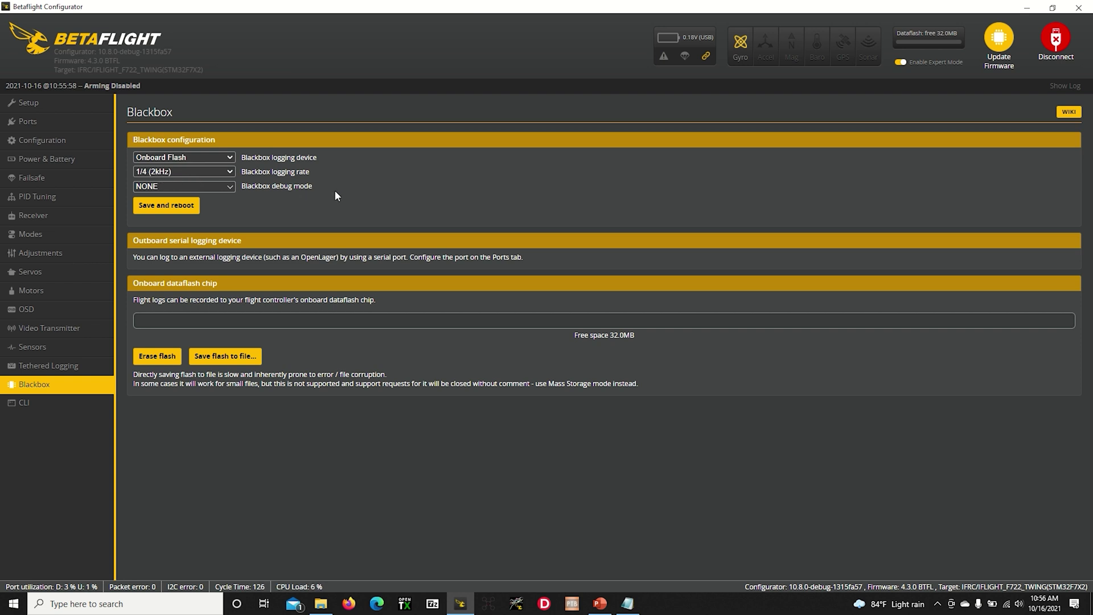
- Set the Blackbox debug mode to GYRO_SCALED, then save the configuration and reboot the flight controller
click(229, 188)
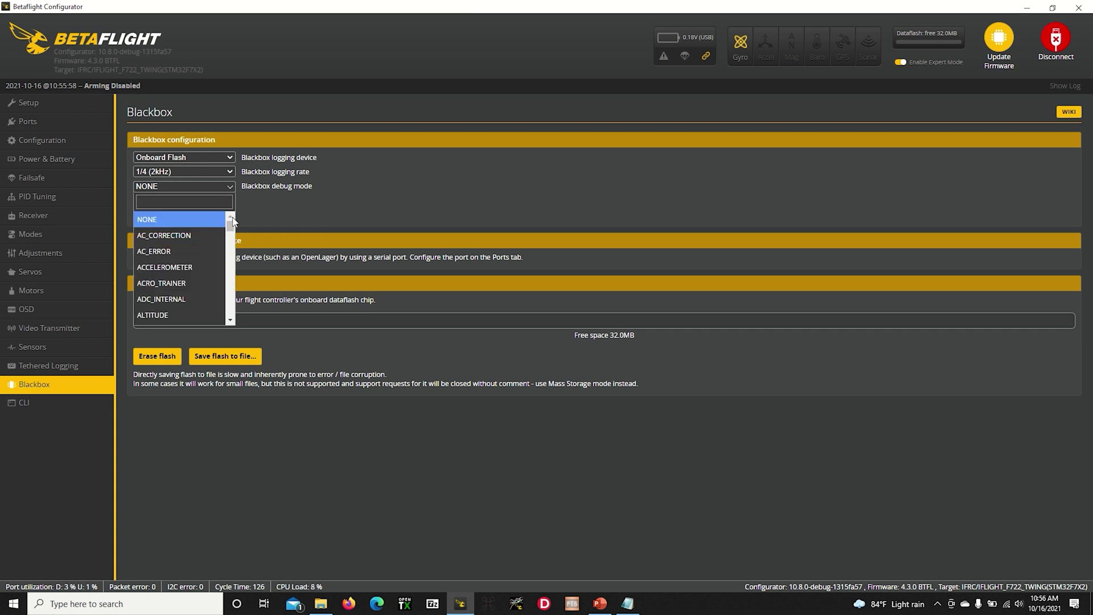
scroll(231, 229, down, 1)
drag(232, 230, 234, 259)
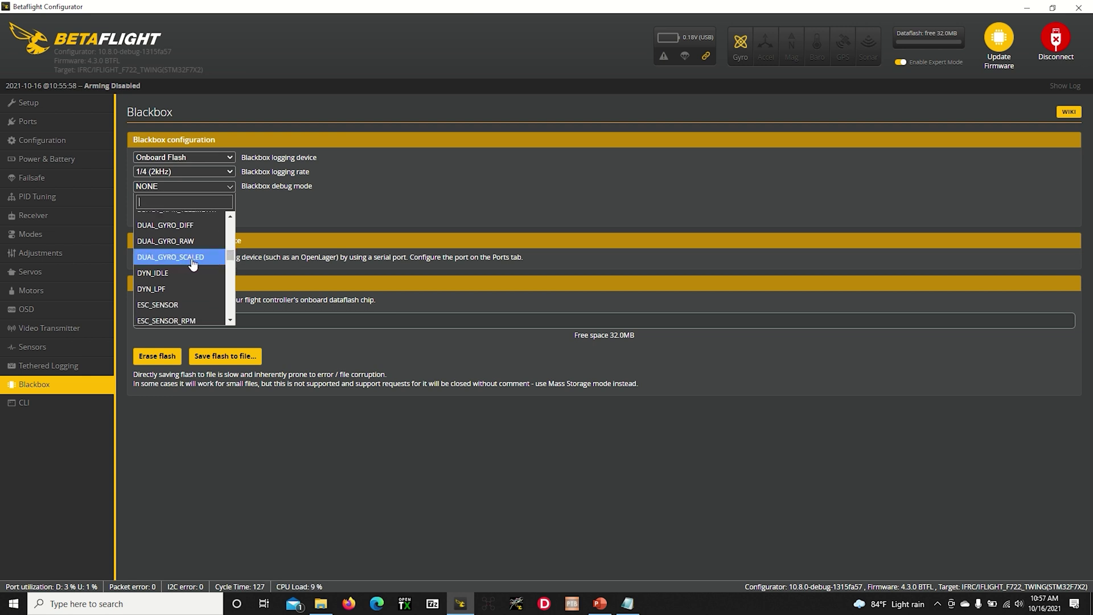
drag(236, 257, 231, 274)
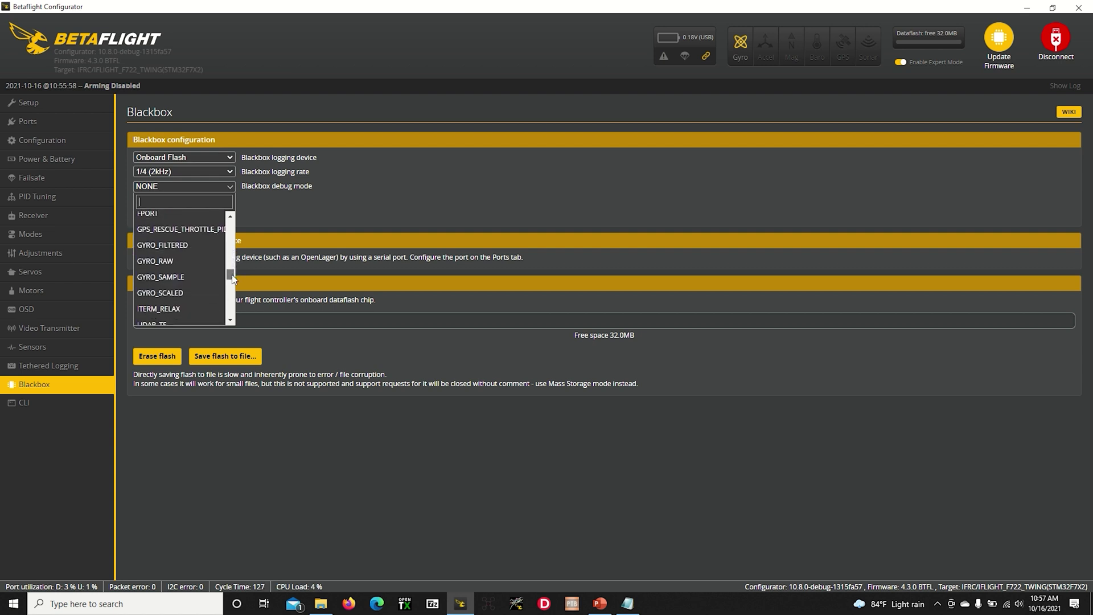
click(186, 295)
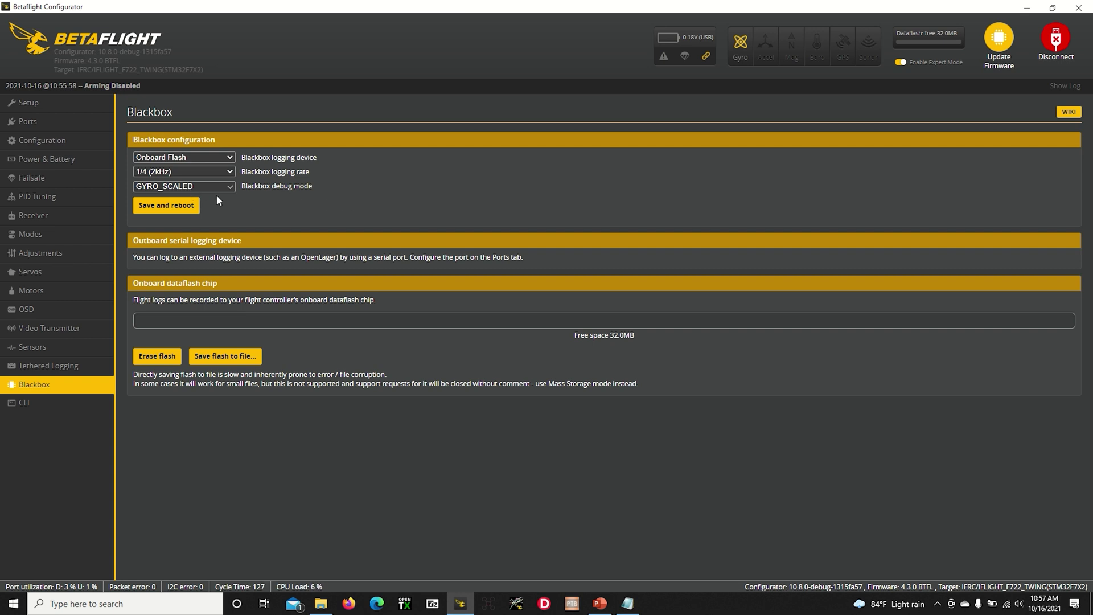
click(177, 207)
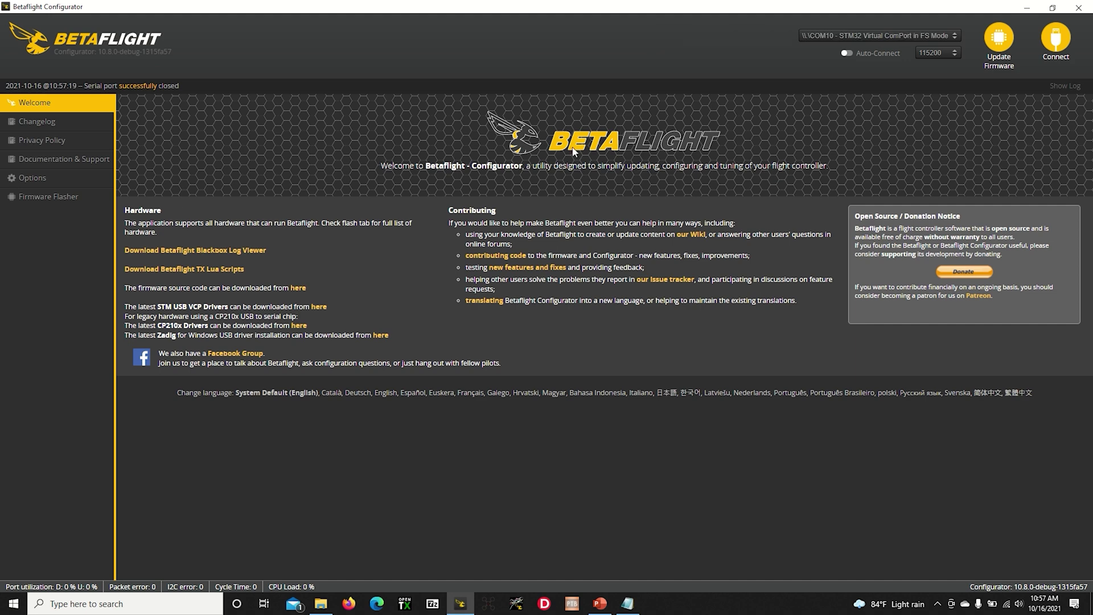
- Reconnect to the flight controller and check the saved Blackbox configuration, then return to the Setup page
click(1068, 45)
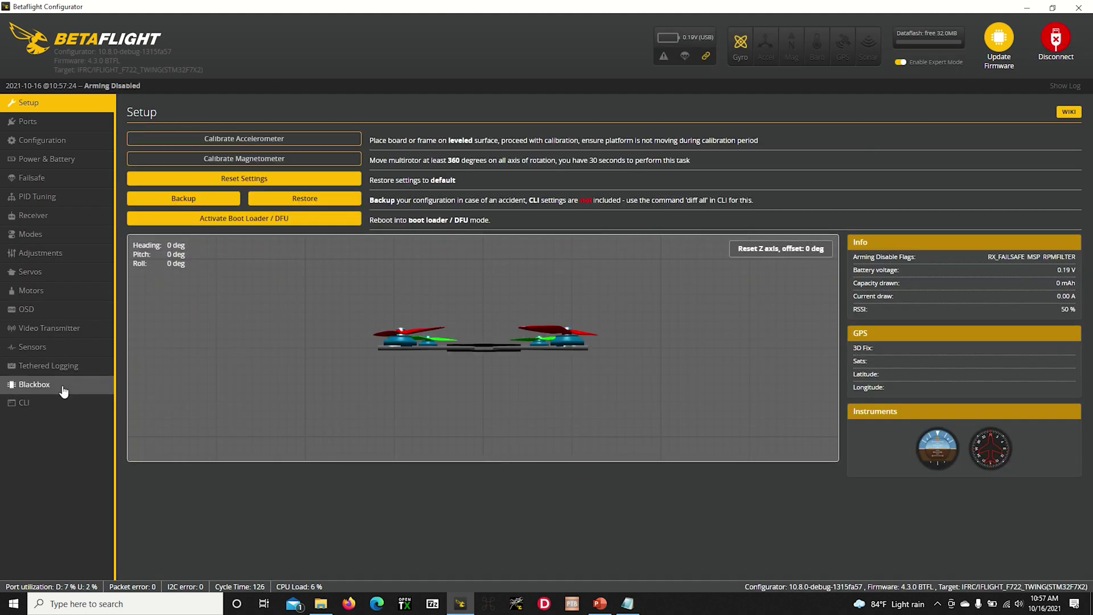
click(64, 392)
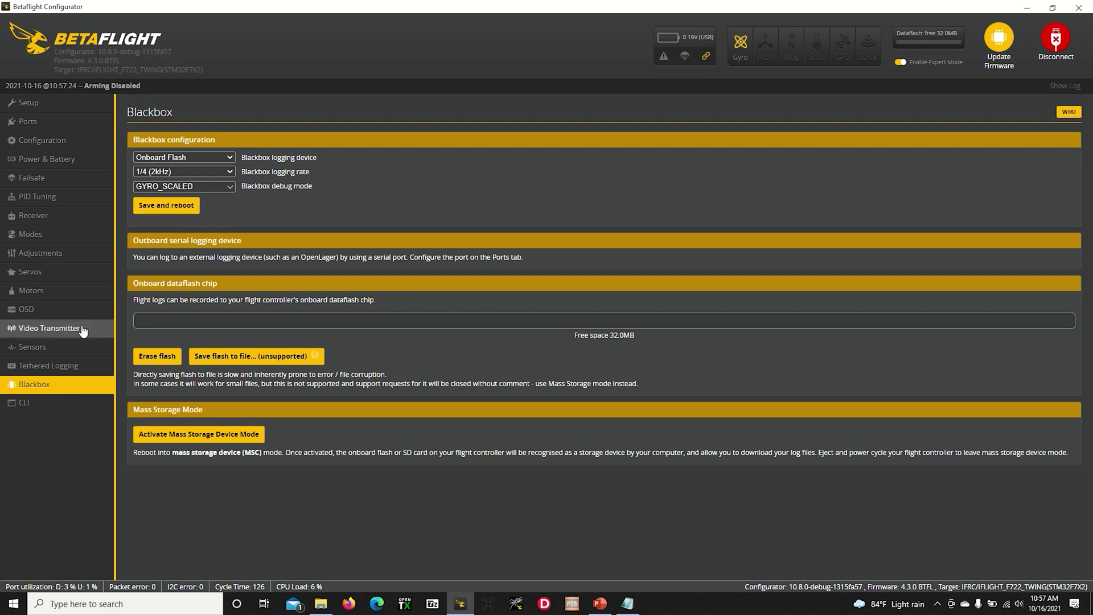
click(87, 101)
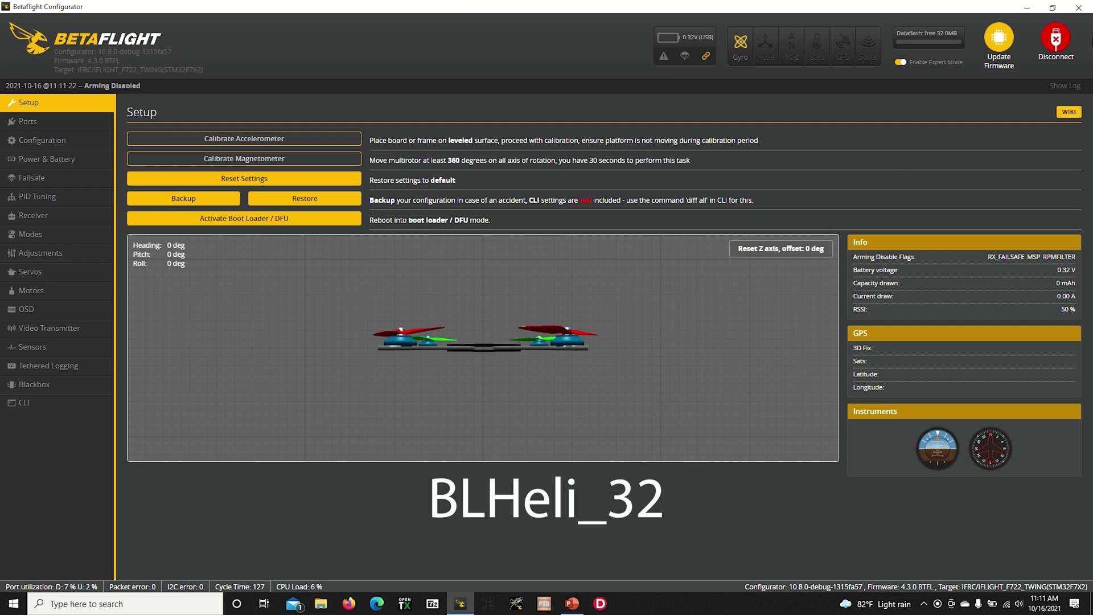
- Disconnect the flight controller, close Betaflight Configurator and switch to BLHeliSuite32
click(1056, 40)
click(1078, 8)
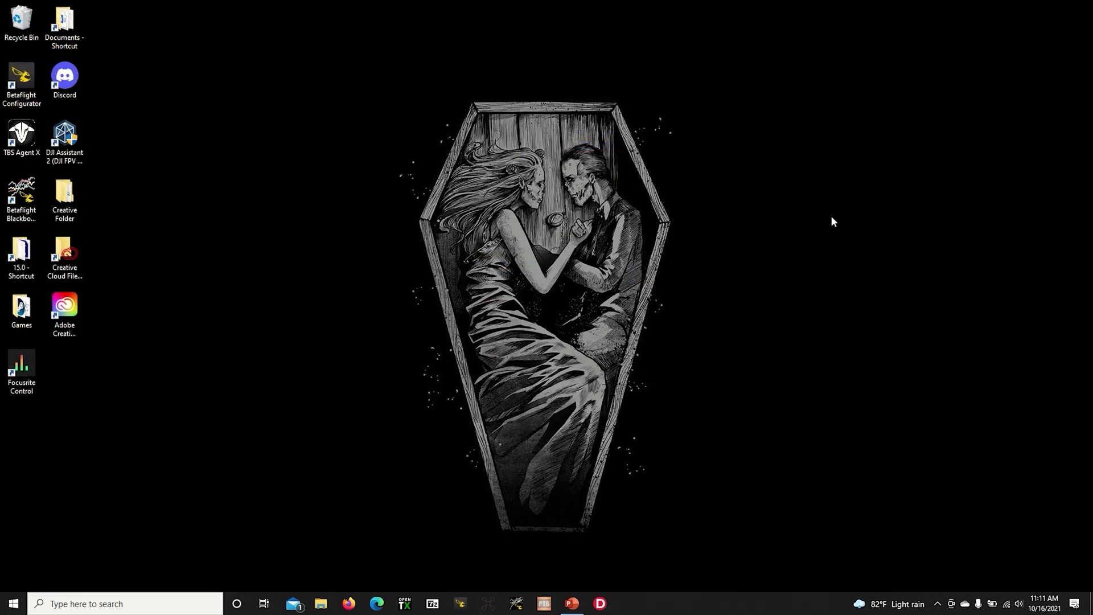
click(597, 600)
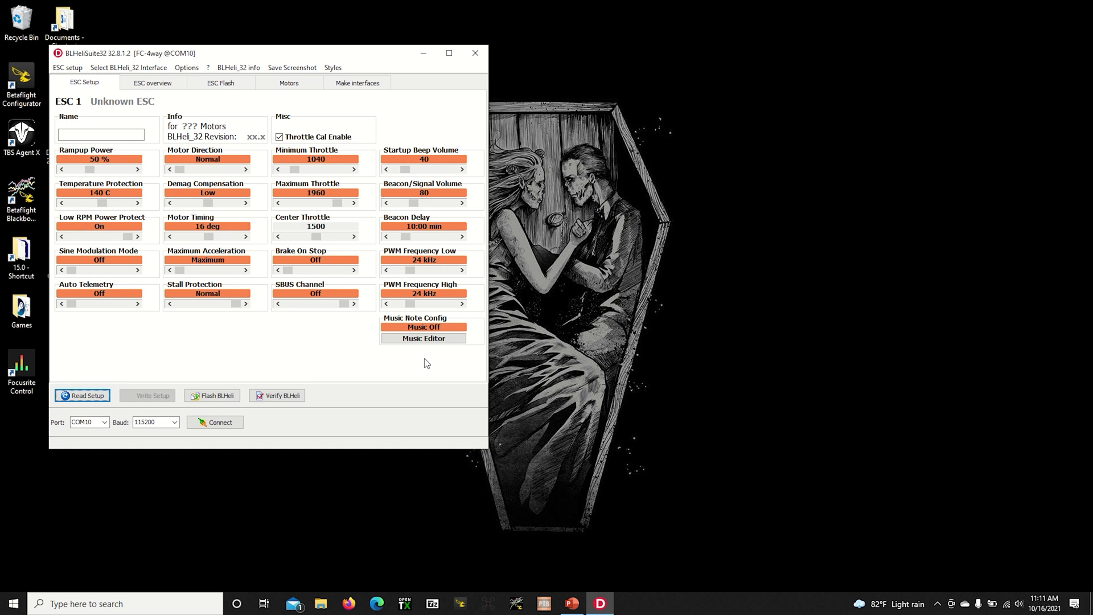
- Connect to the flight controller on COM10 and read the setup of all four ESCs
click(231, 425)
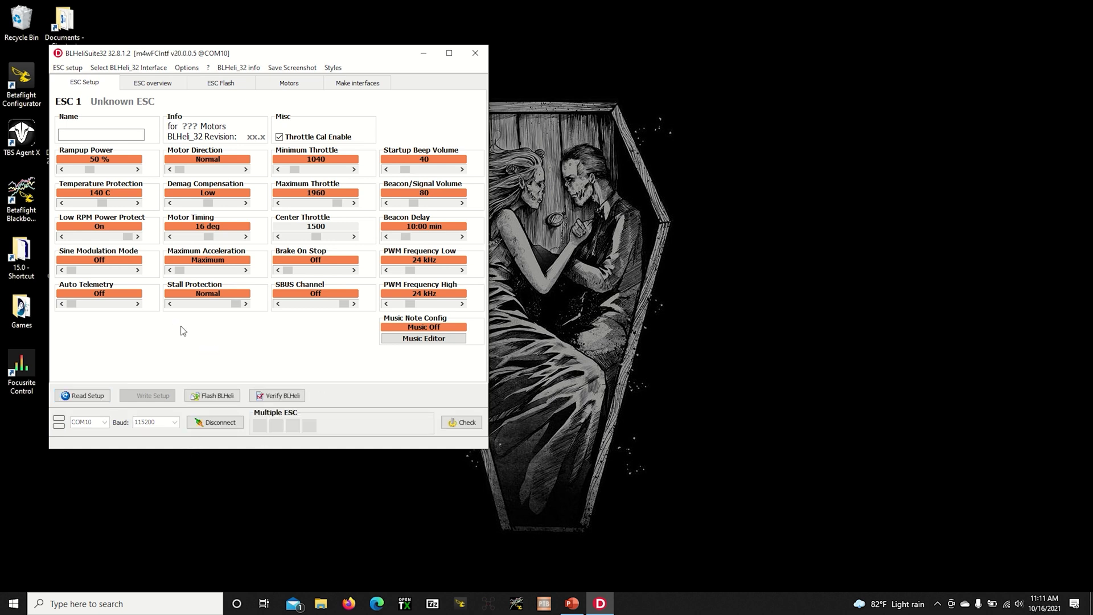
click(86, 395)
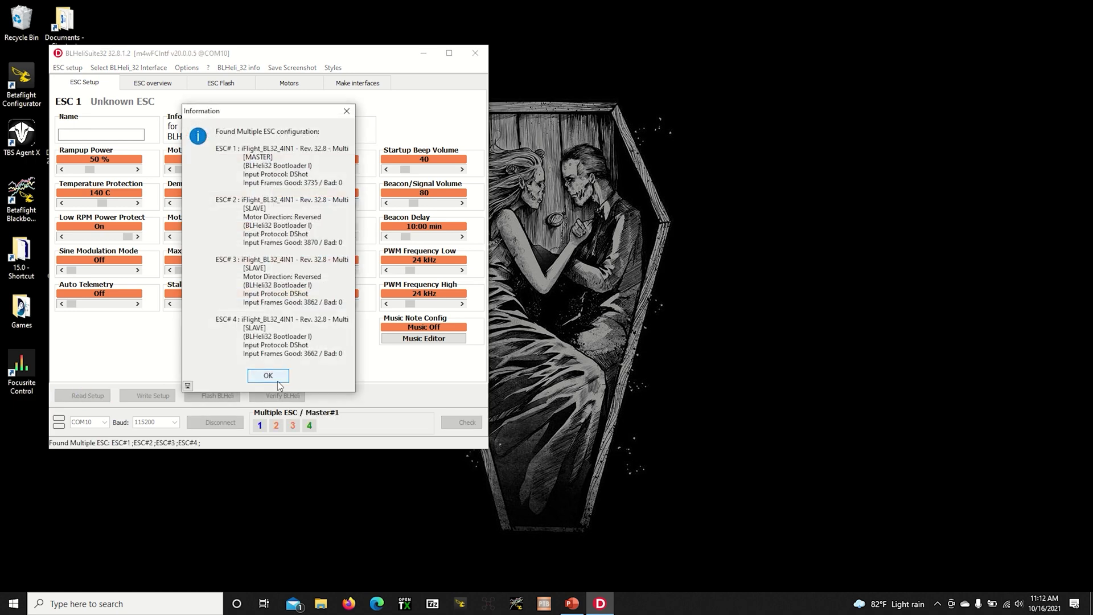
click(276, 378)
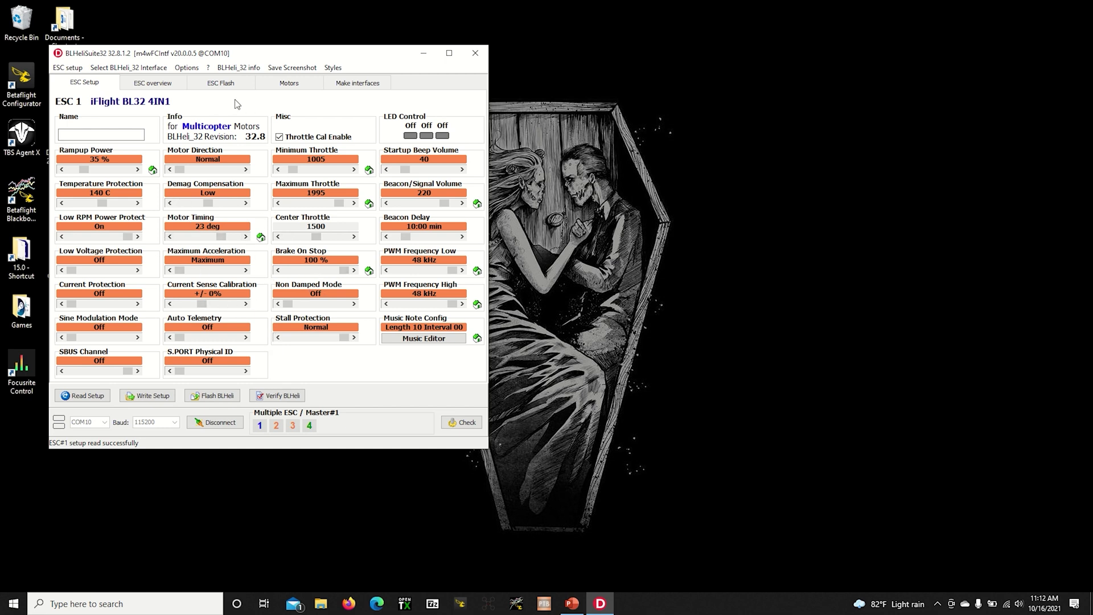
- Review the overview of all four ESCs and ESC 1's rampup power and PWM frequency settings, then disconnect from the flight controller
click(145, 87)
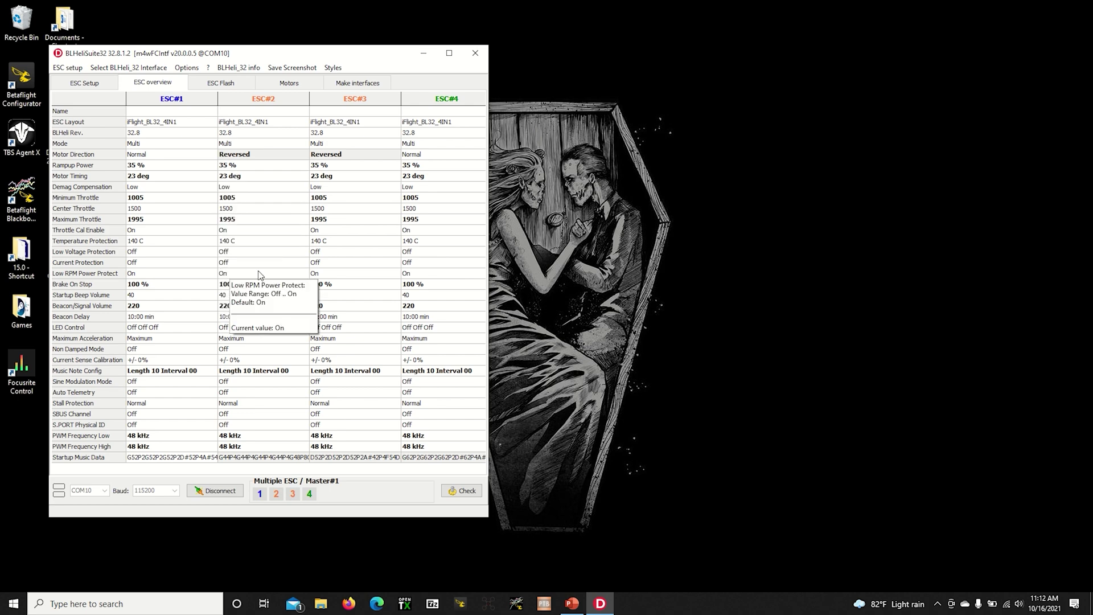
click(105, 83)
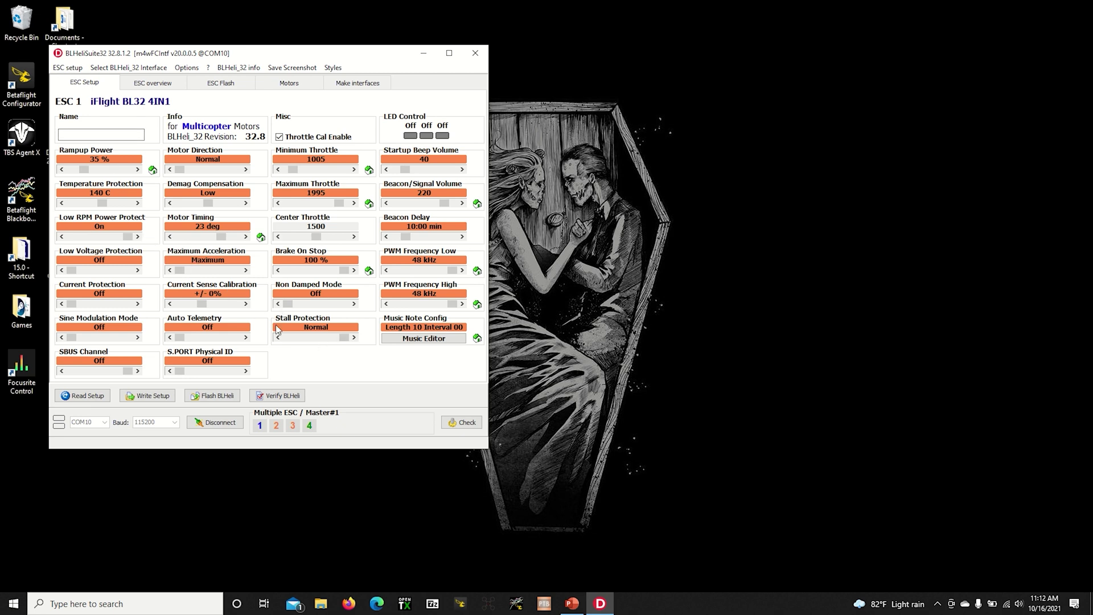
mouse_move(99, 175)
mouse_move(437, 276)
mouse_move(444, 304)
click(232, 425)
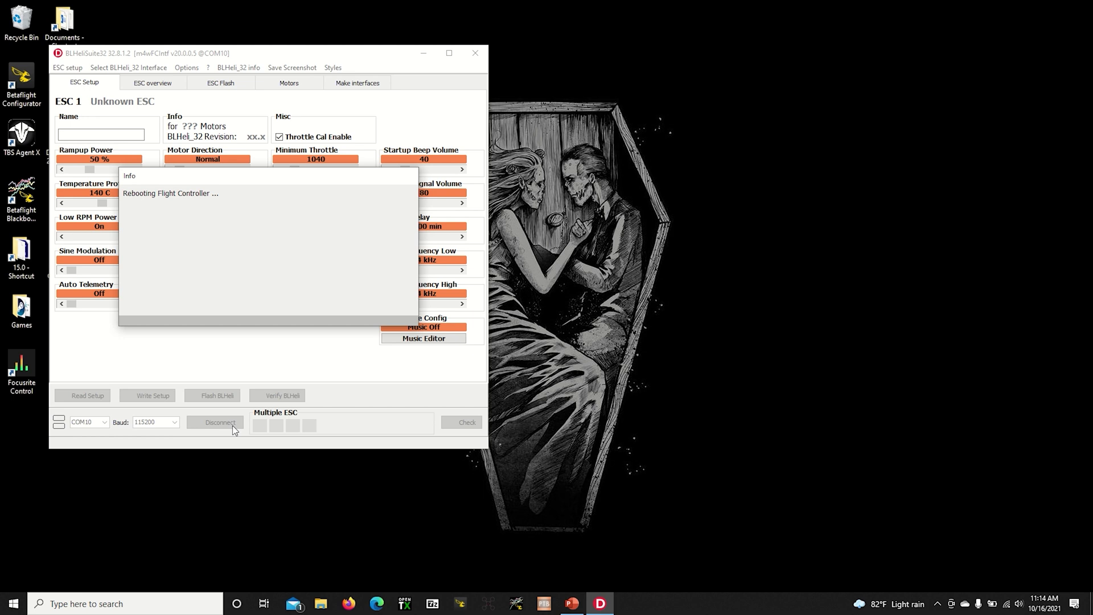